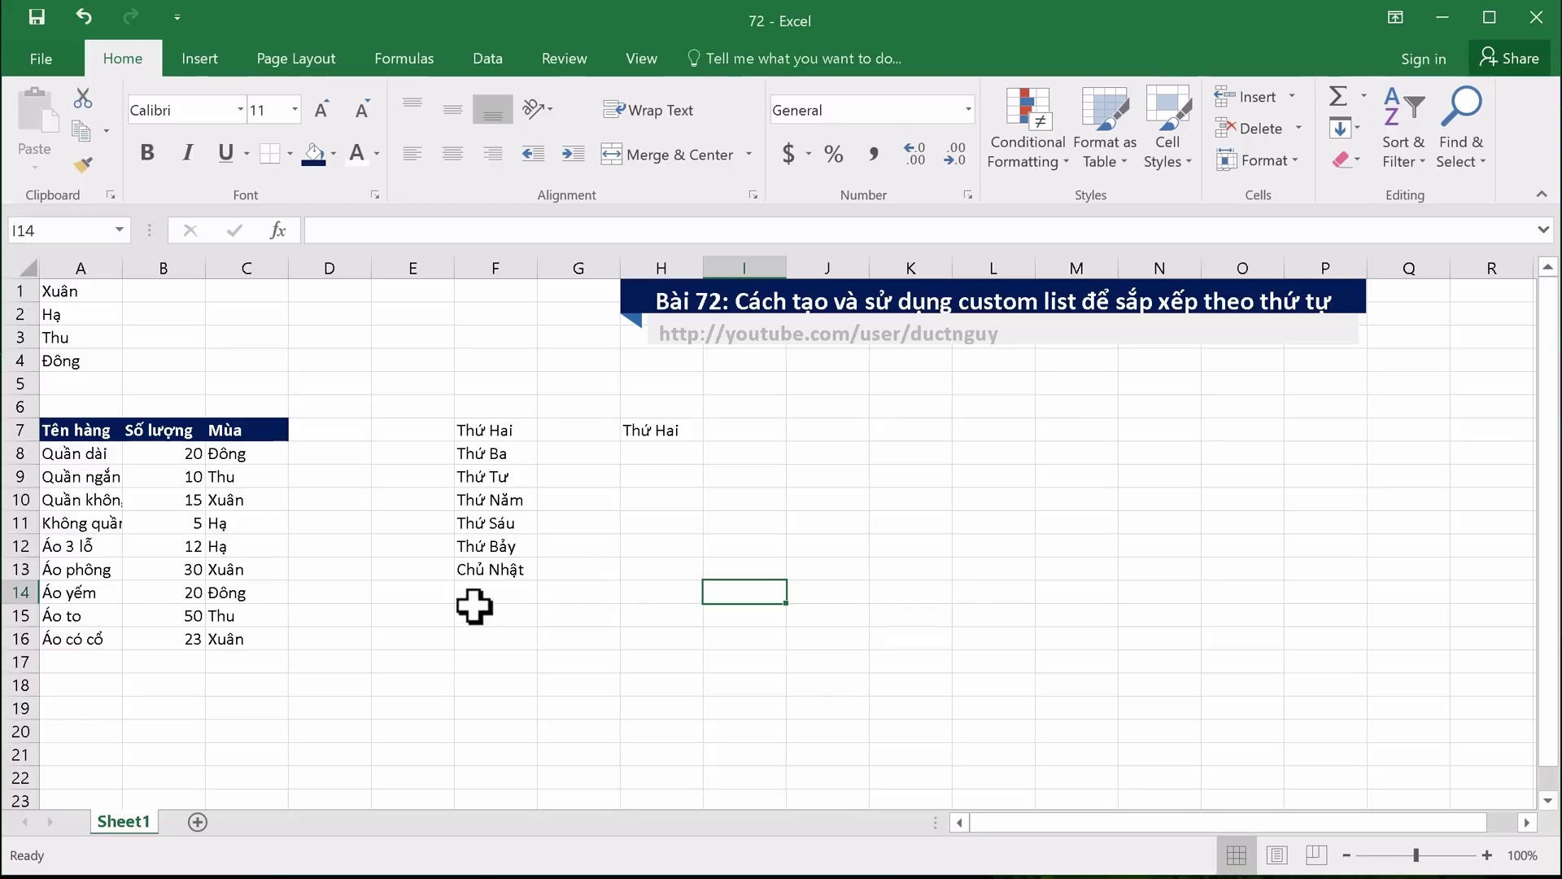
# Select the weekday series Thứ Hai onward in F7:F13 to review it
pyautogui.click(501, 424)
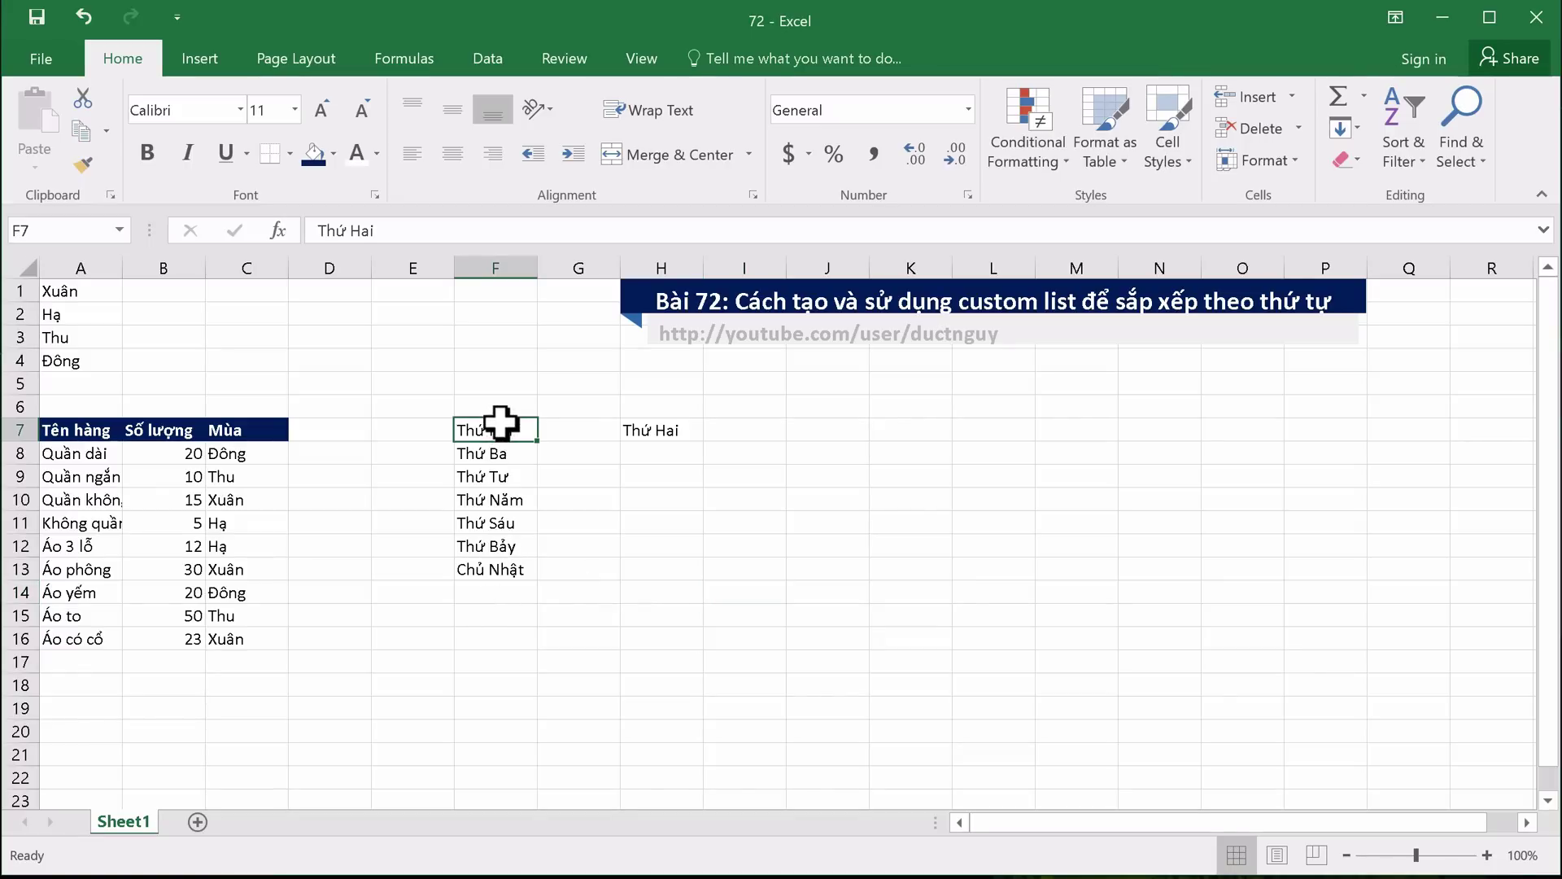
pyautogui.moveTo(500, 424); pyautogui.dragTo(505, 569)
pyautogui.click(580, 583)
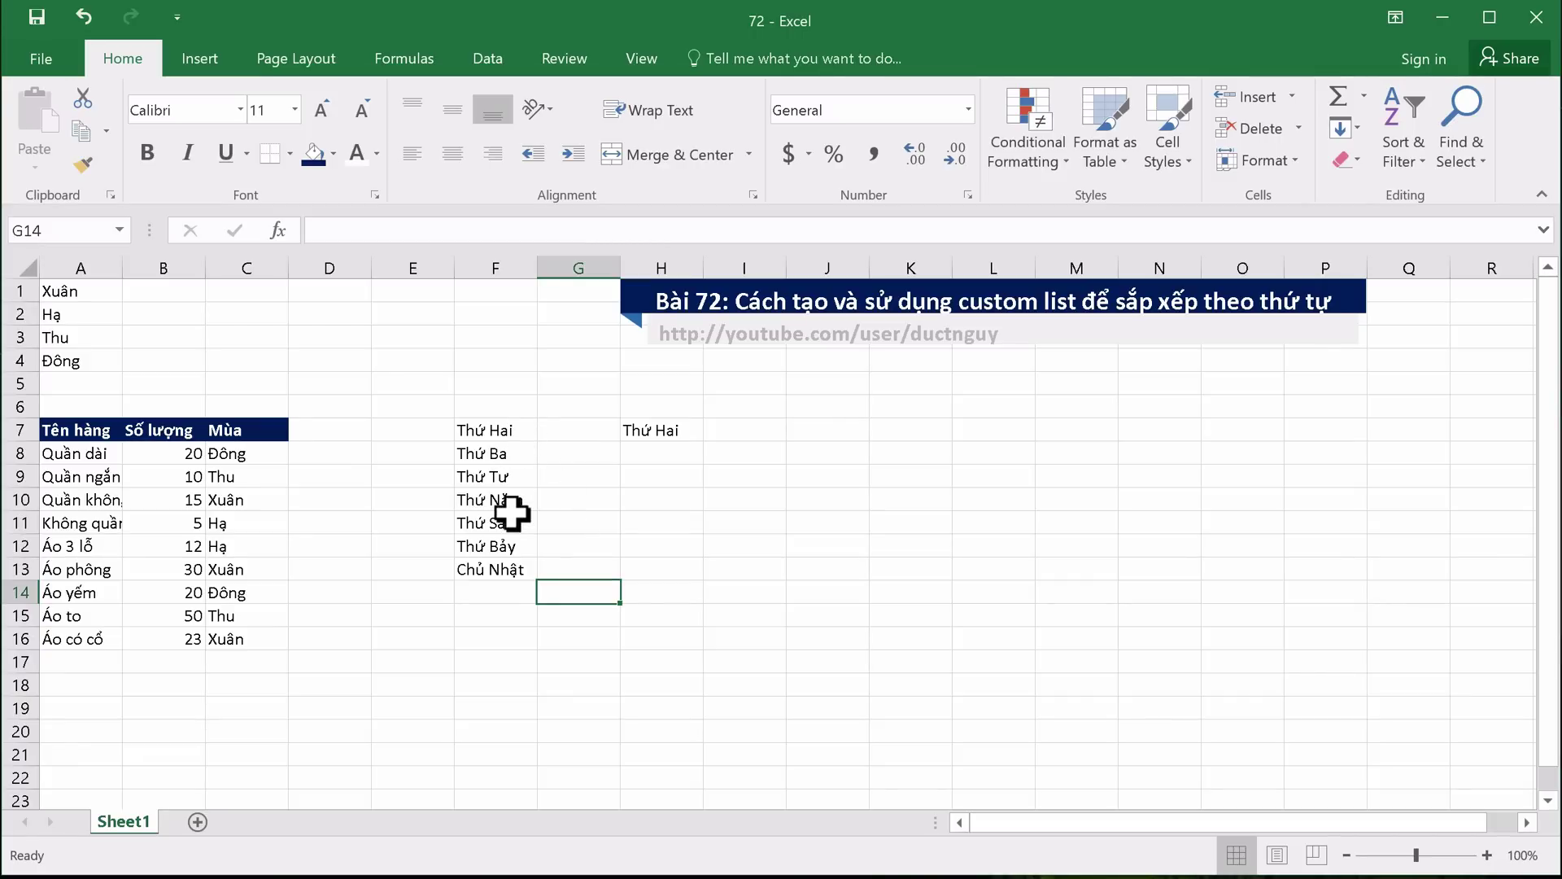
pyautogui.click(660, 611)
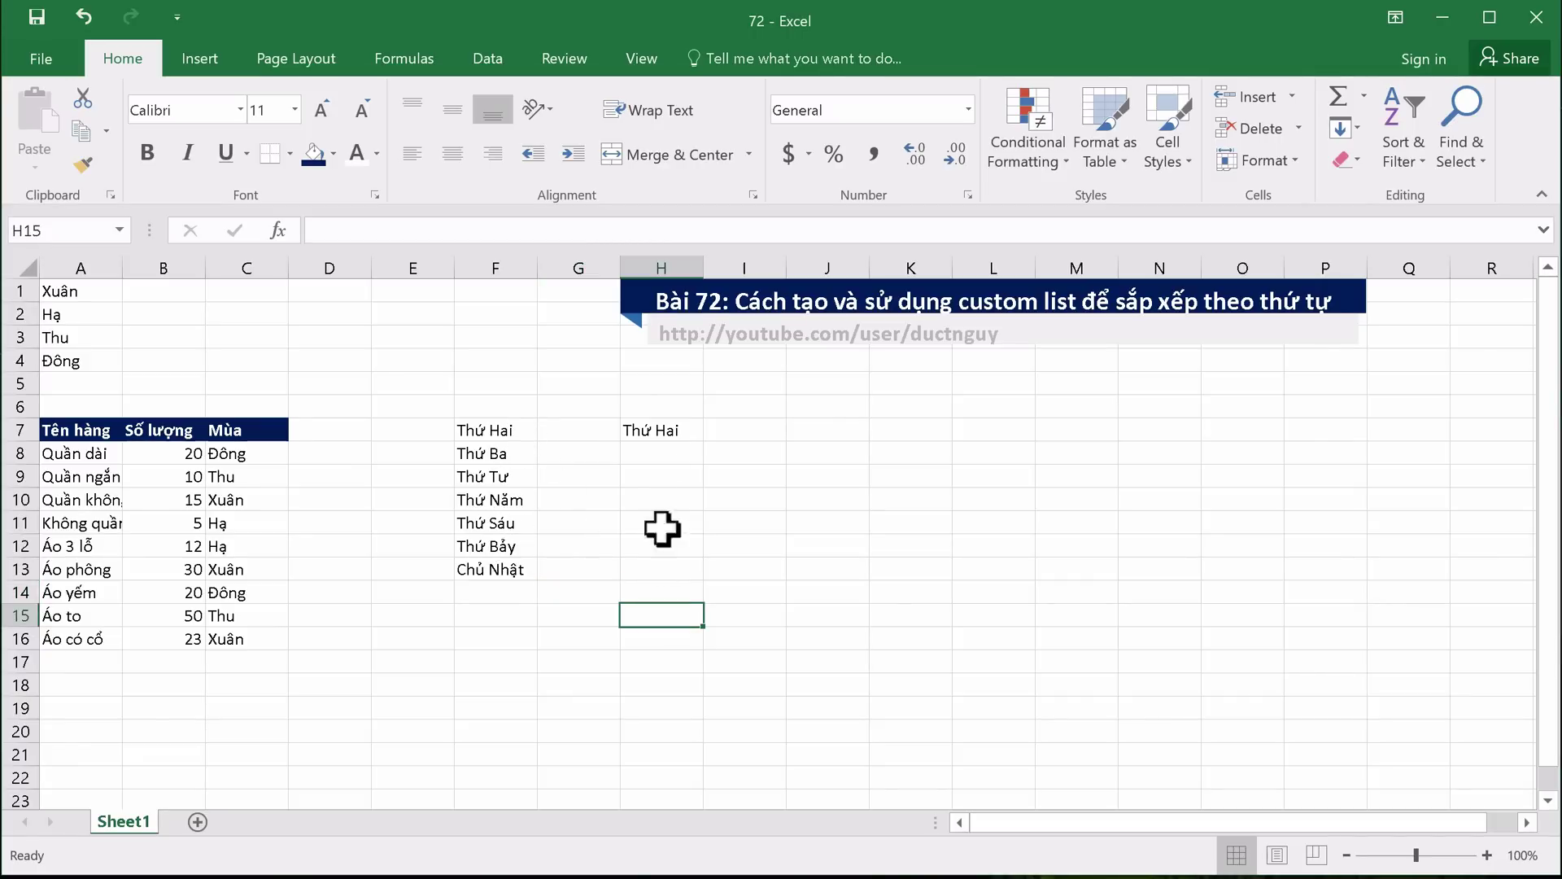
# Fill Thứ Hai down from H7 to H13, which only produces repeated copies
pyautogui.click(643, 421)
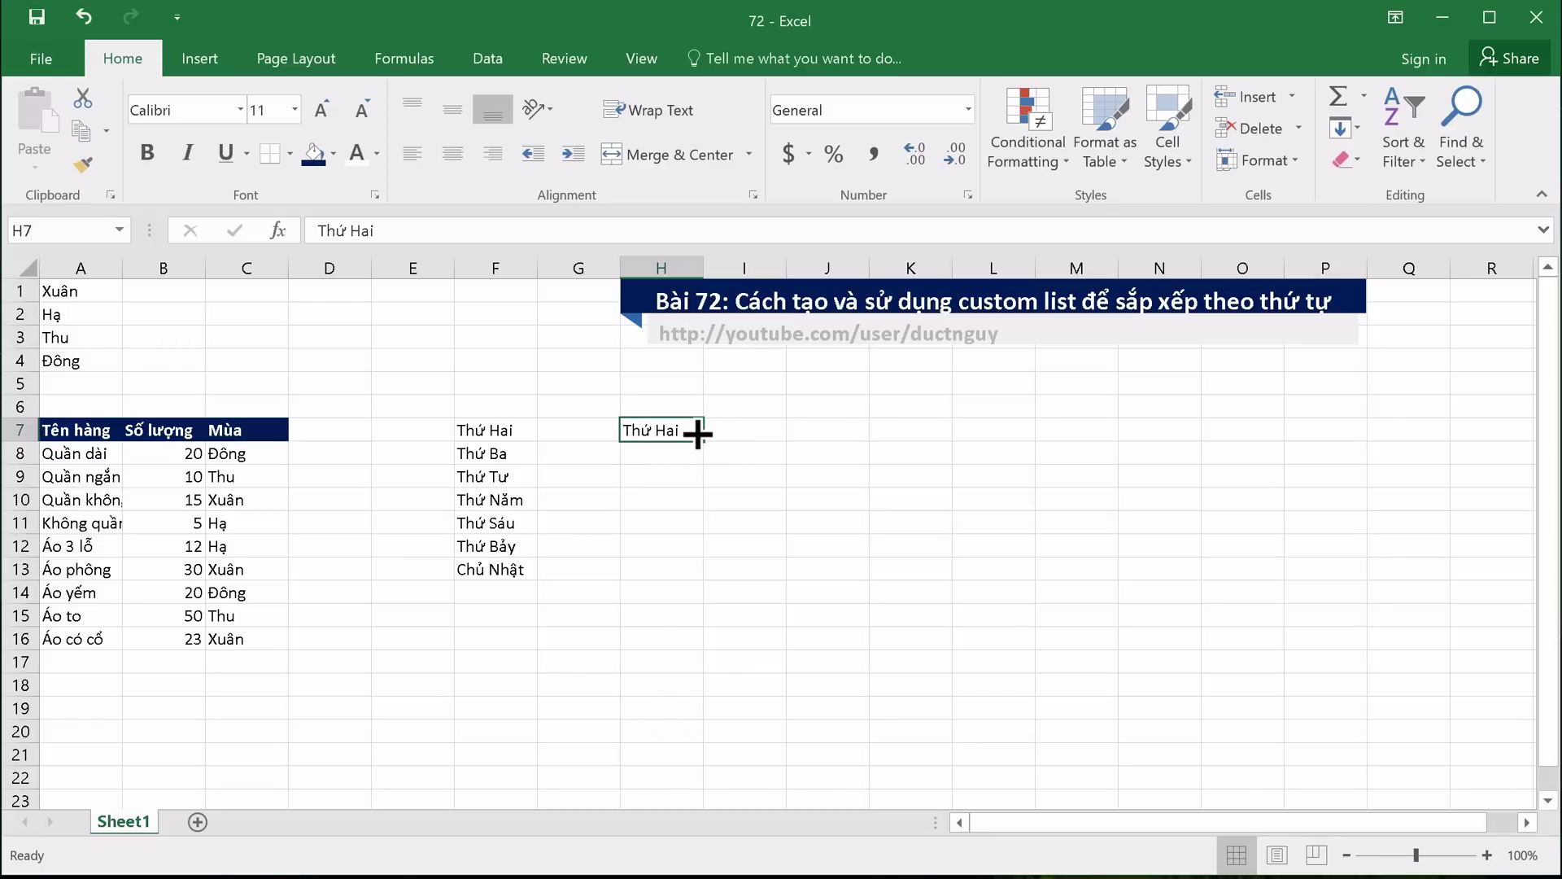
pyautogui.moveTo(697, 434); pyautogui.dragTo(702, 569)
pyautogui.click(791, 613)
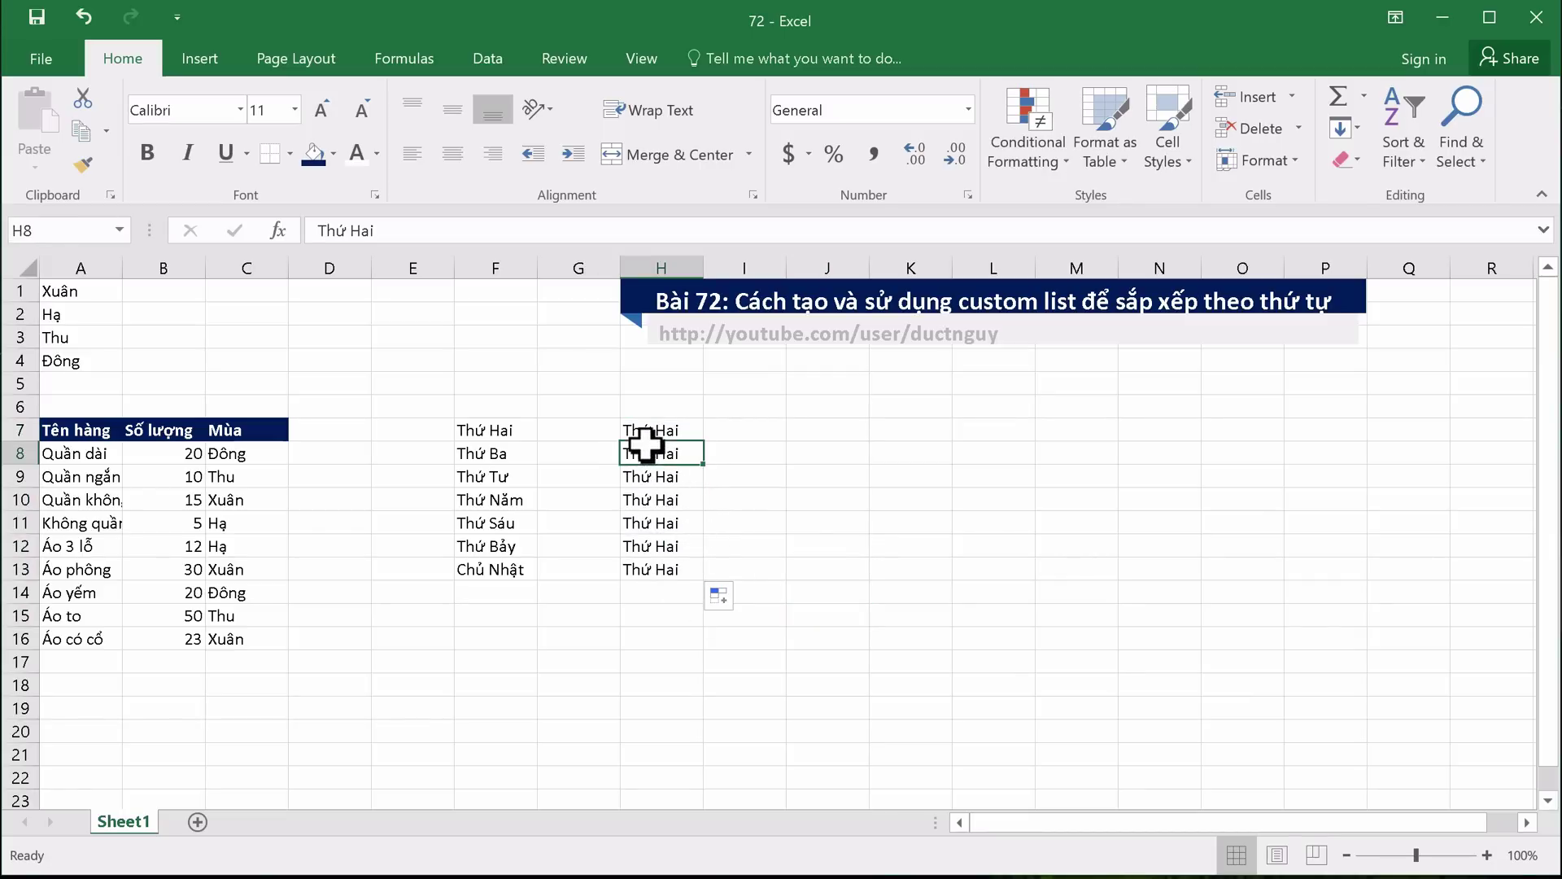
pyautogui.moveTo(647, 453); pyautogui.dragTo(655, 569)
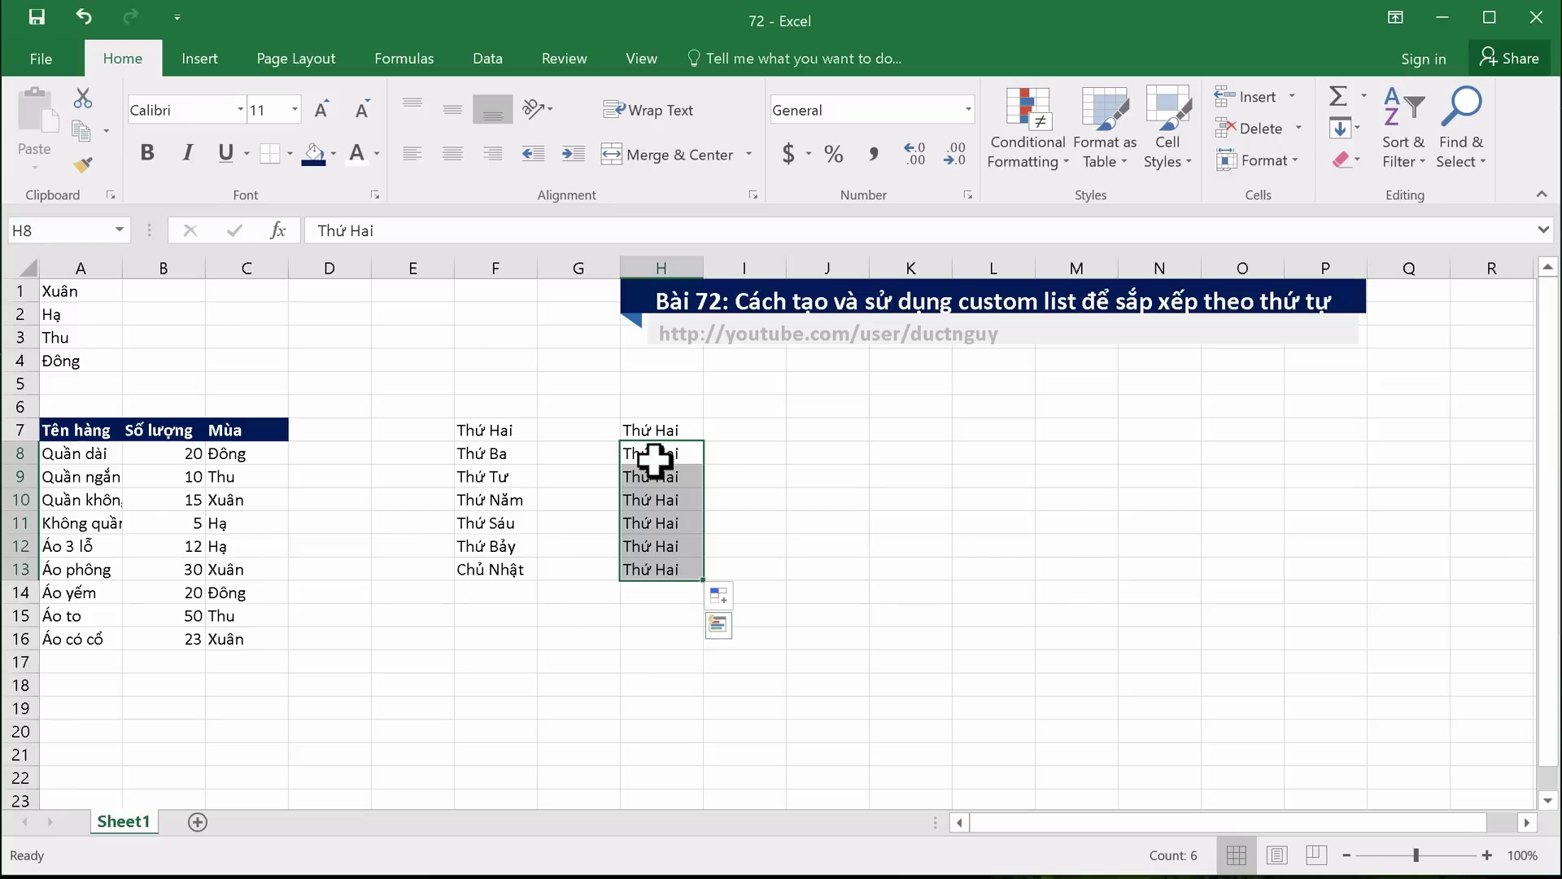
pyautogui.click(808, 426)
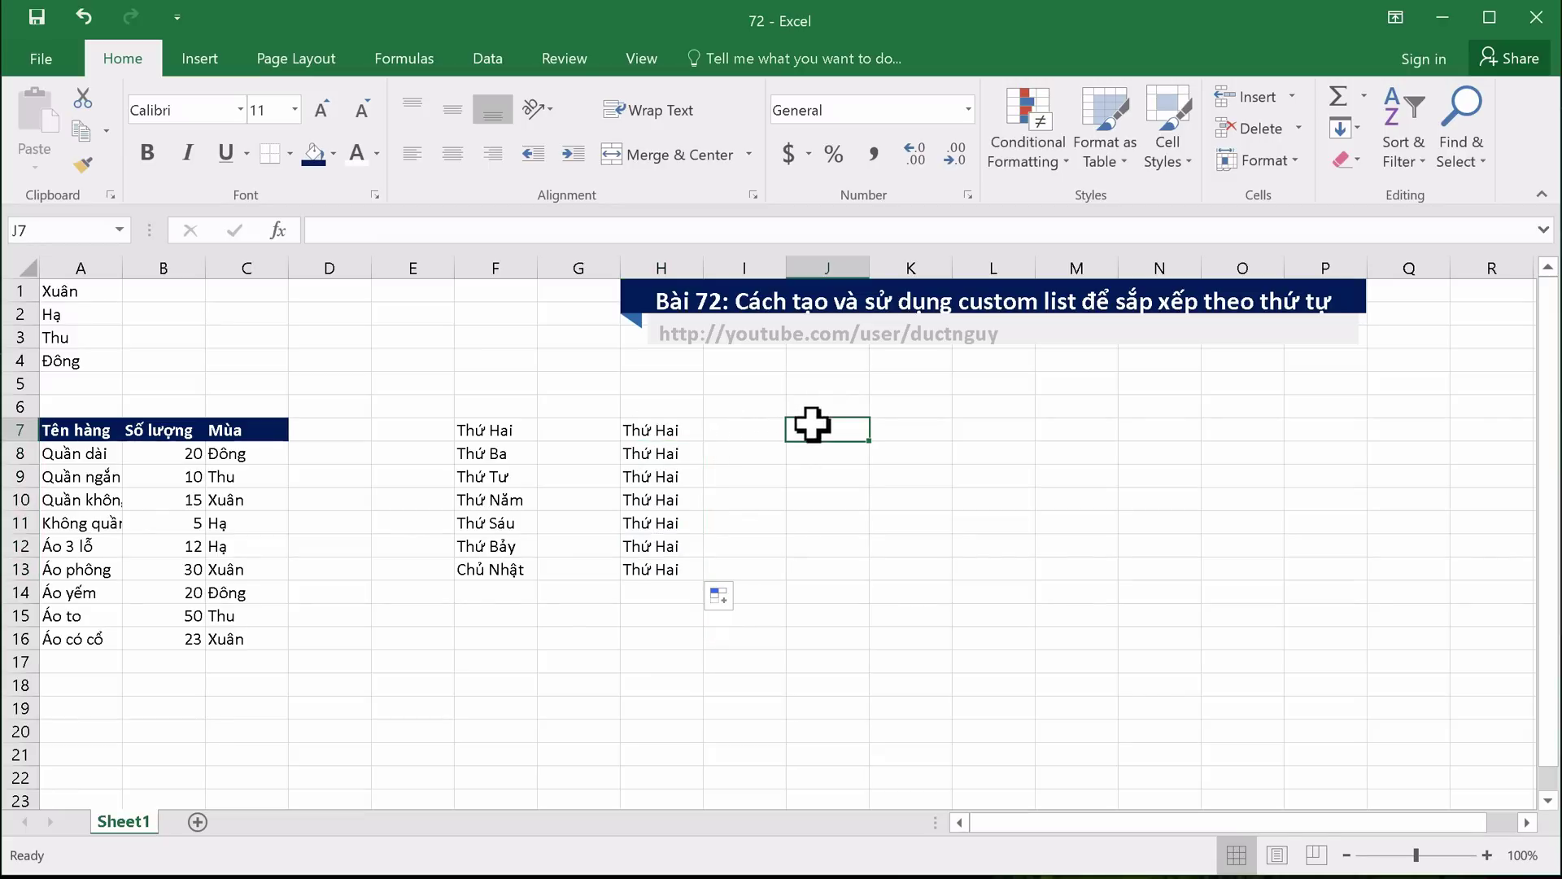
# Delete the repeated Thứ Hai entries in H7:H13
pyautogui.click(498, 444)
pyautogui.click(497, 468)
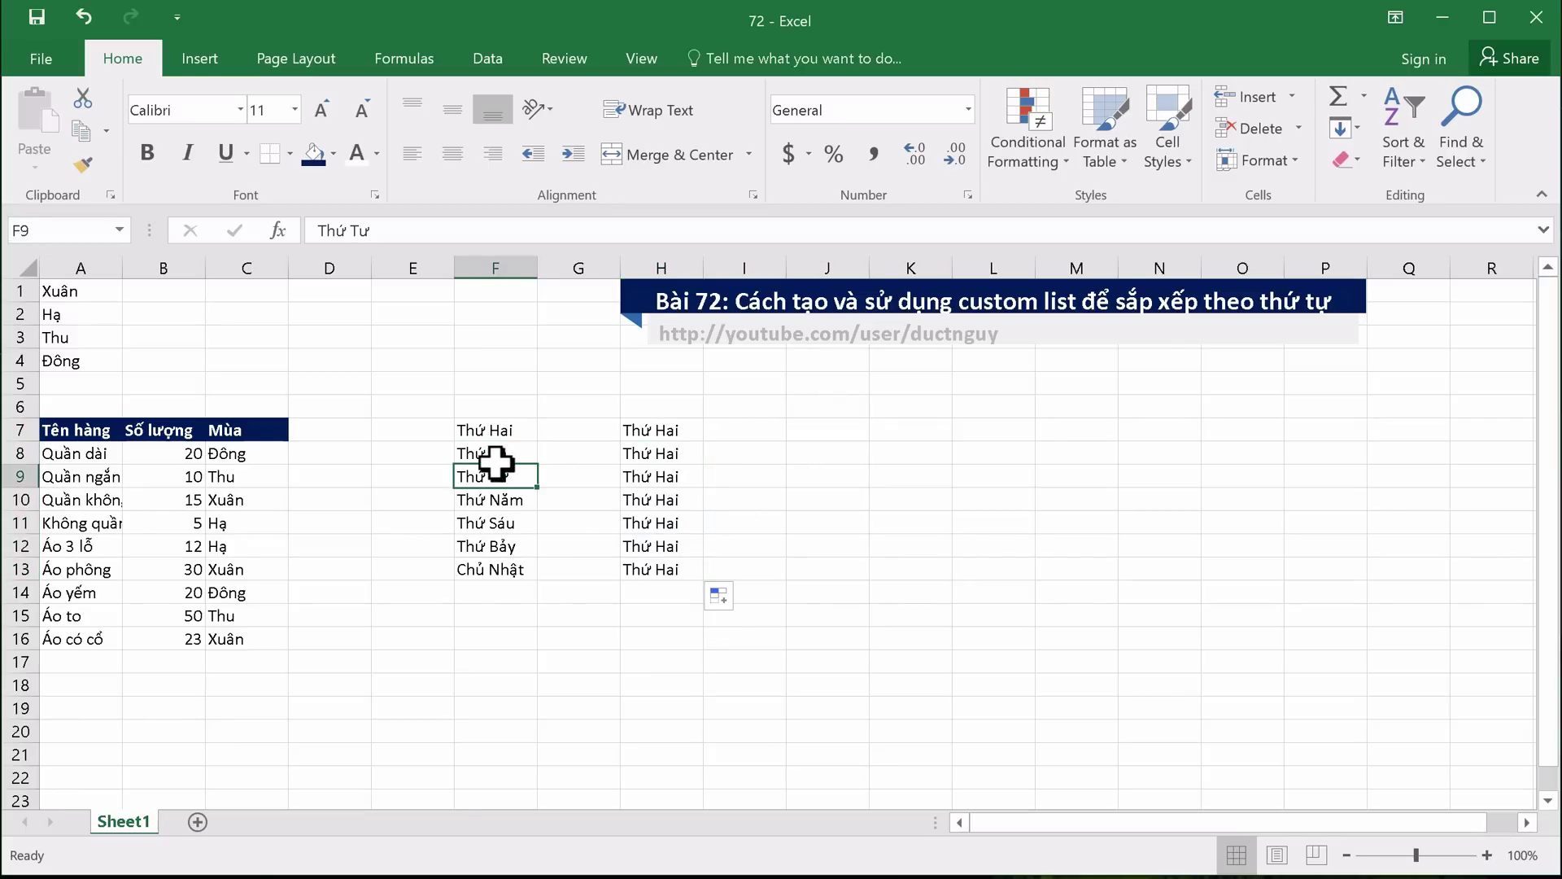
pyautogui.click(638, 470)
pyautogui.hotkey('ctrl', 'a')
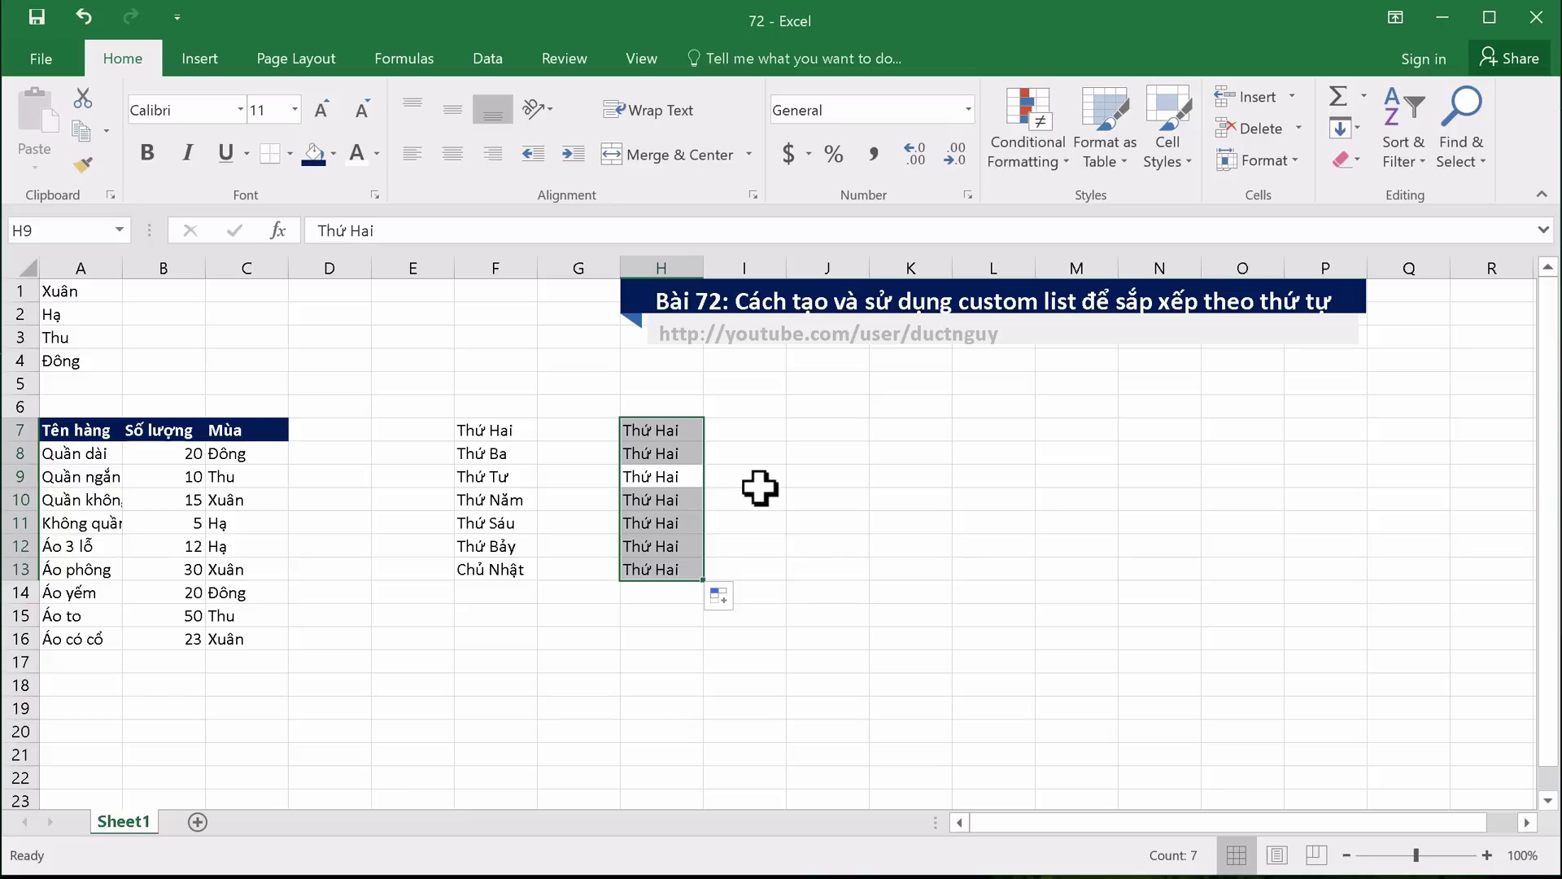
pyautogui.press('Delete')
pyautogui.click(756, 543)
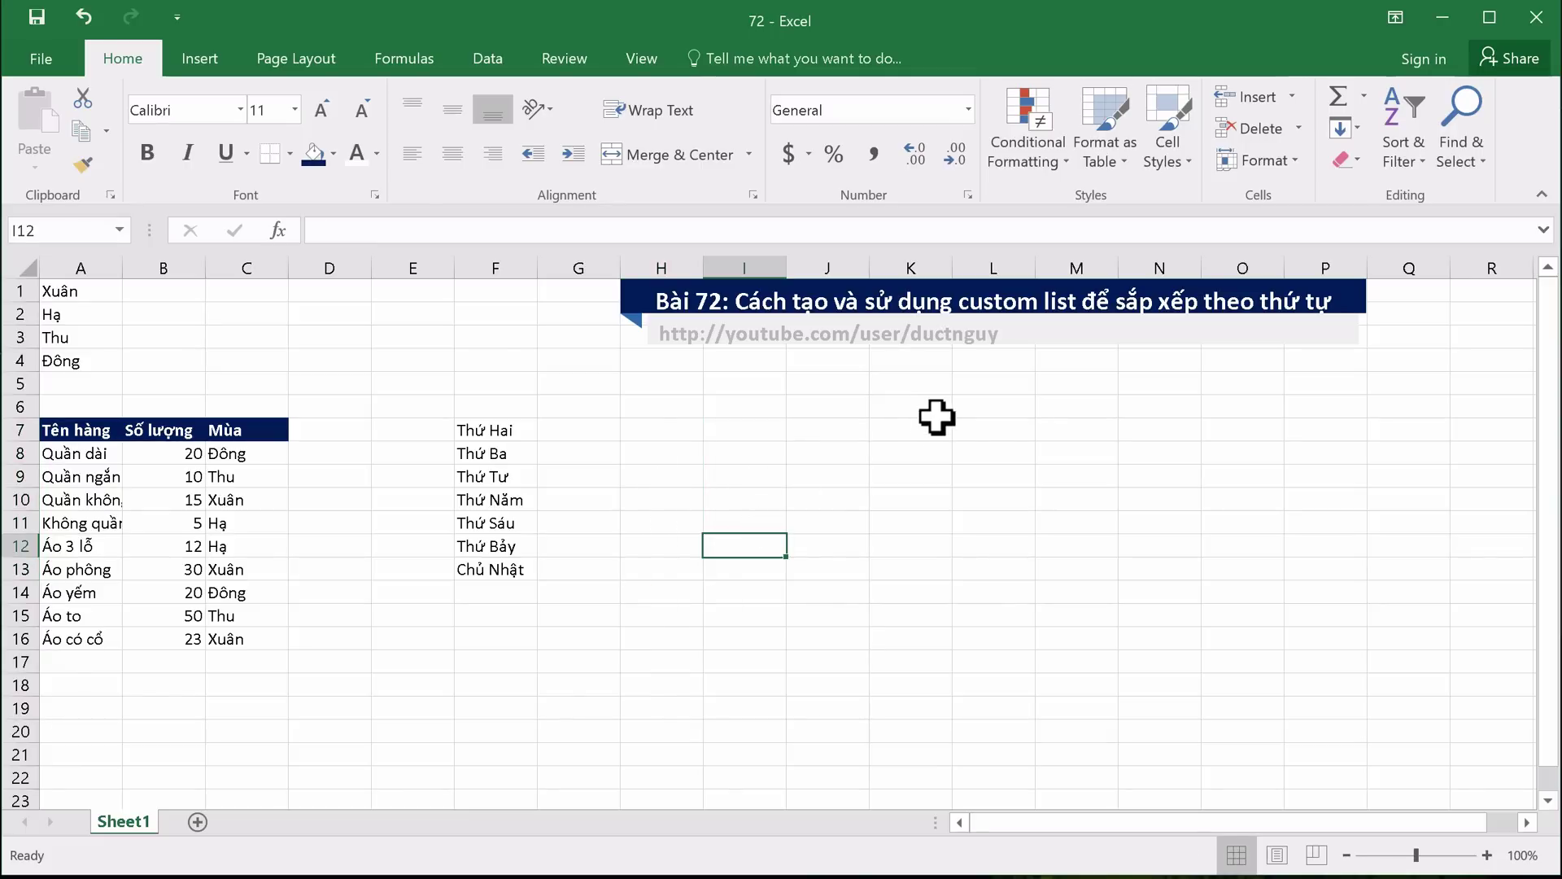
# Select F7:F13, then scroll Excel Options' Advanced page to the Edit Custom Lists button
pyautogui.moveTo(487, 425); pyautogui.dragTo(488, 570)
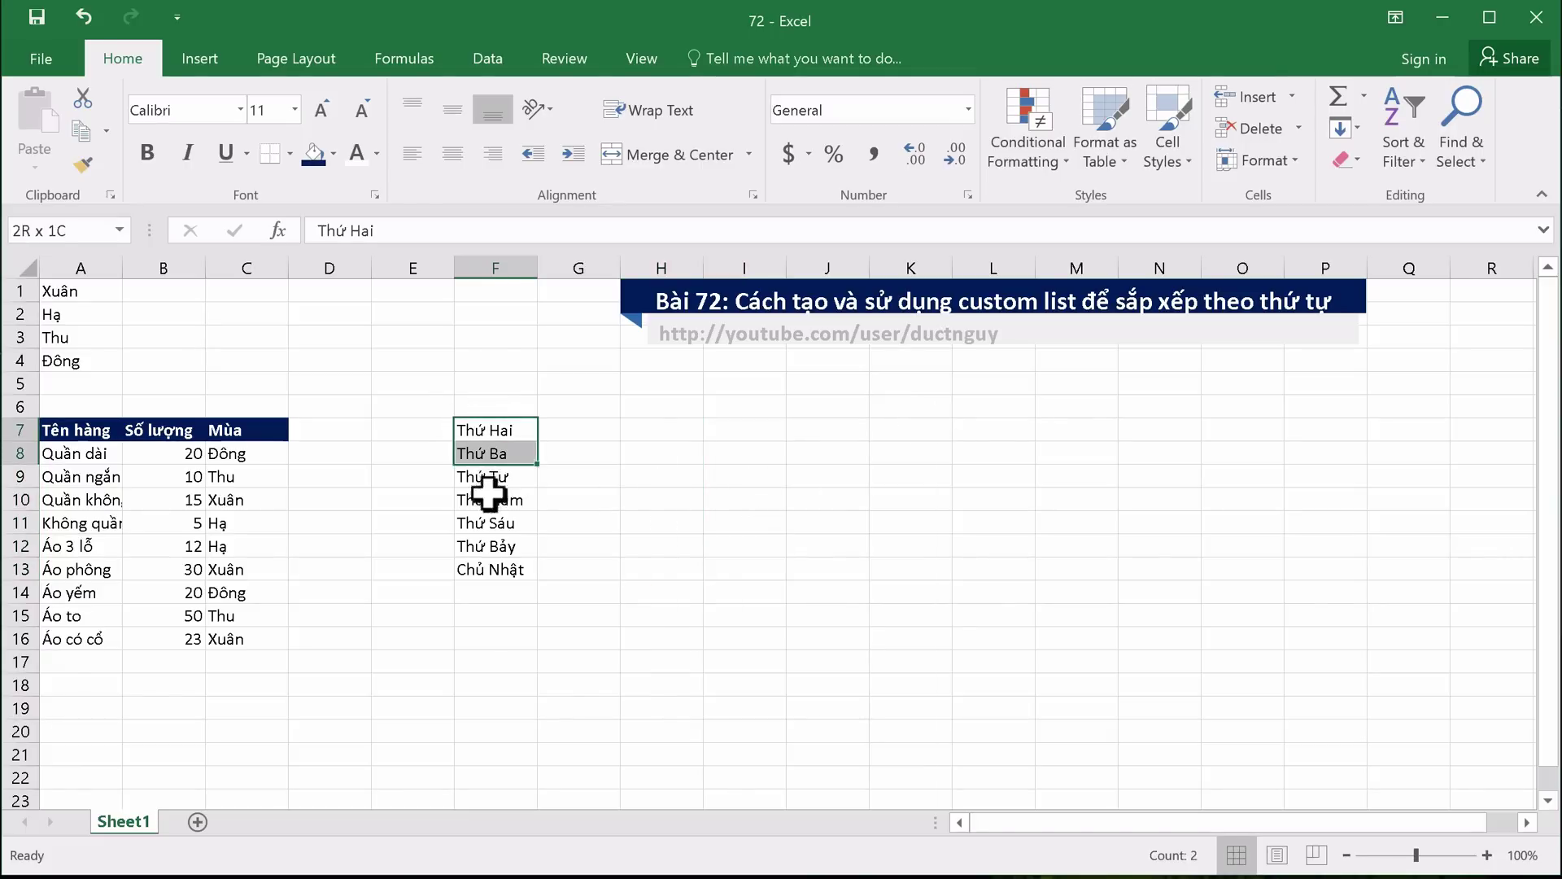
pyautogui.click(647, 533)
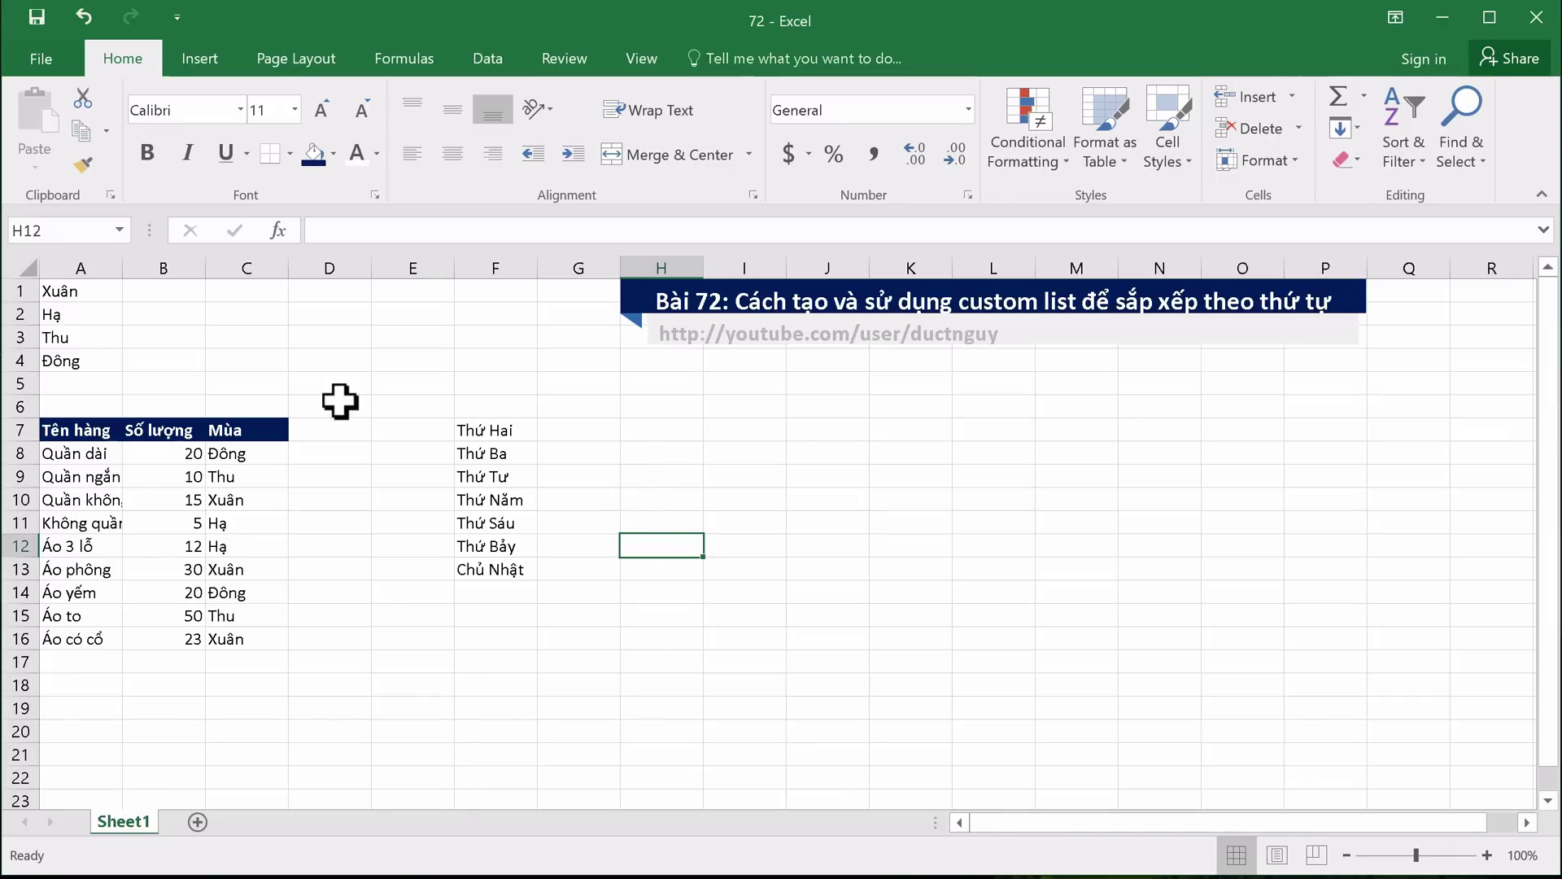
pyautogui.click(25, 57)
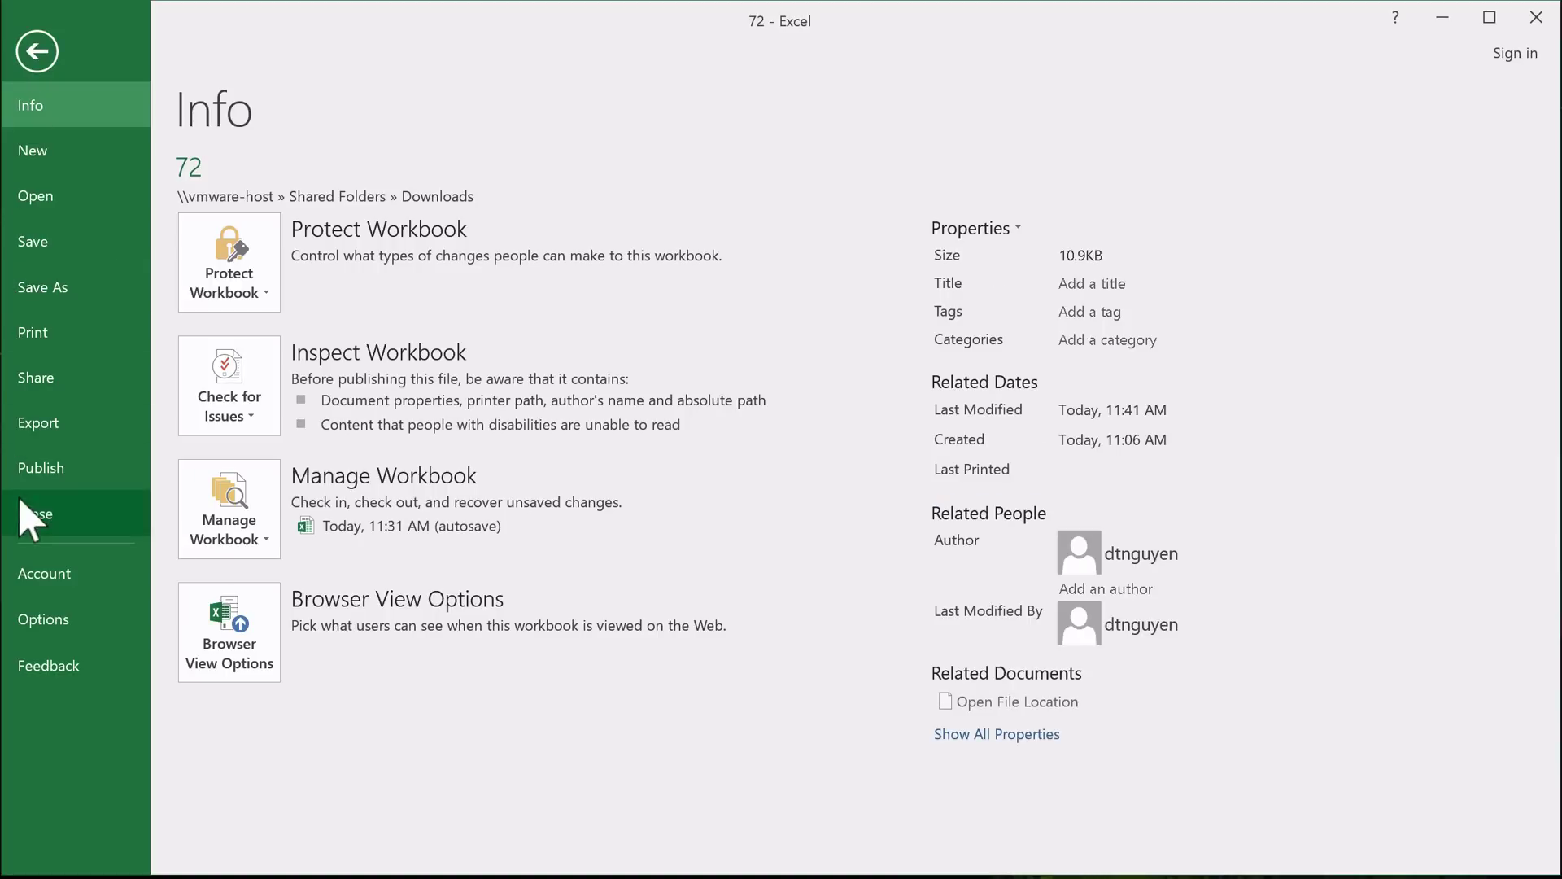
pyautogui.click(70, 617)
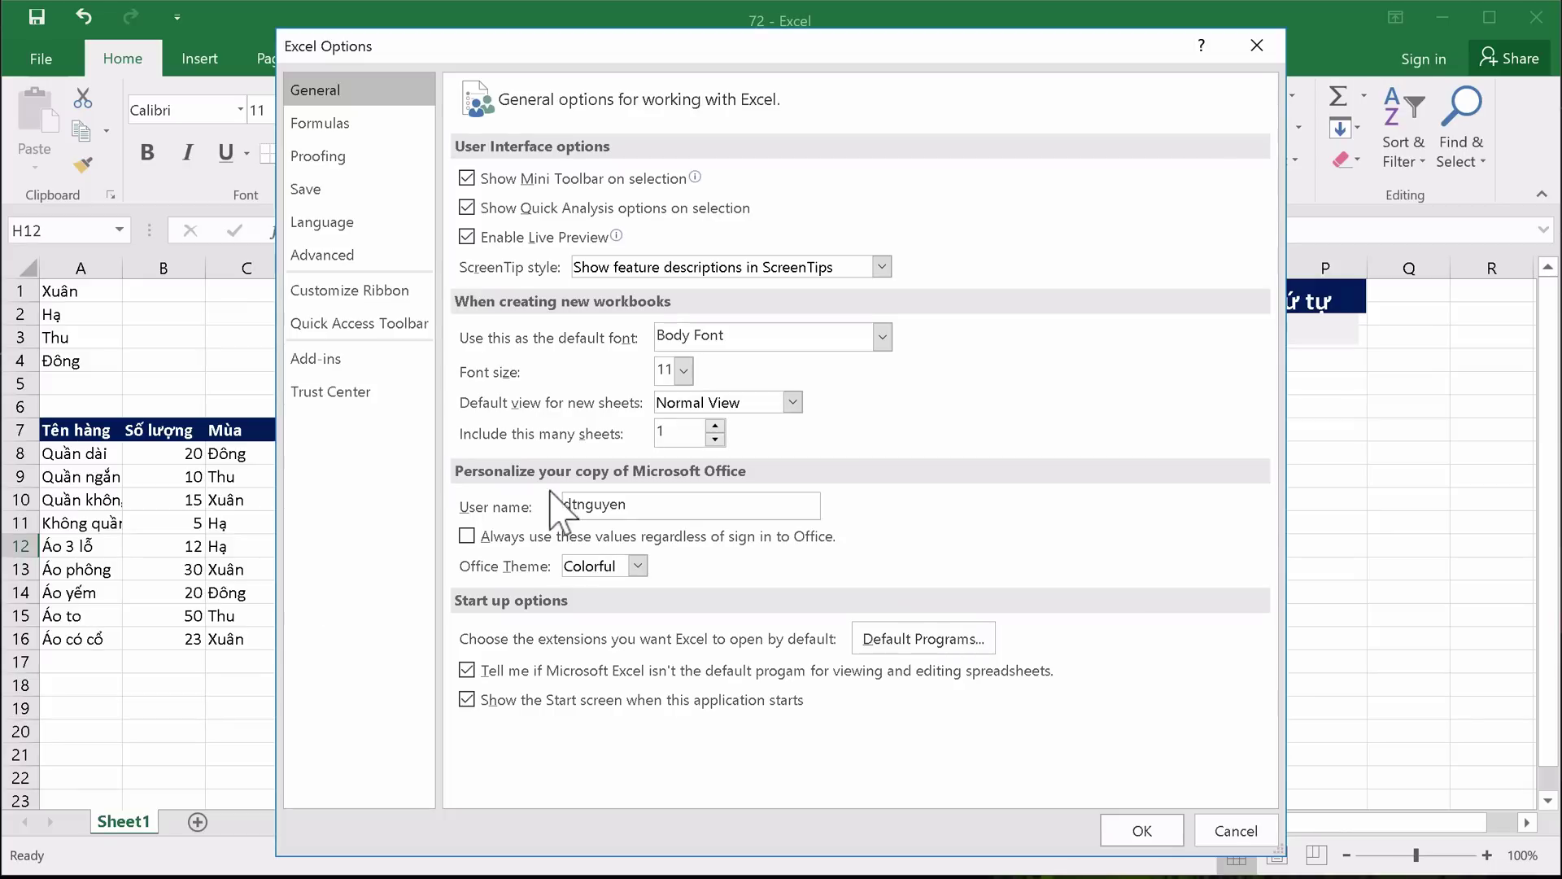
pyautogui.moveTo(544, 43); pyautogui.dragTo(496, 22)
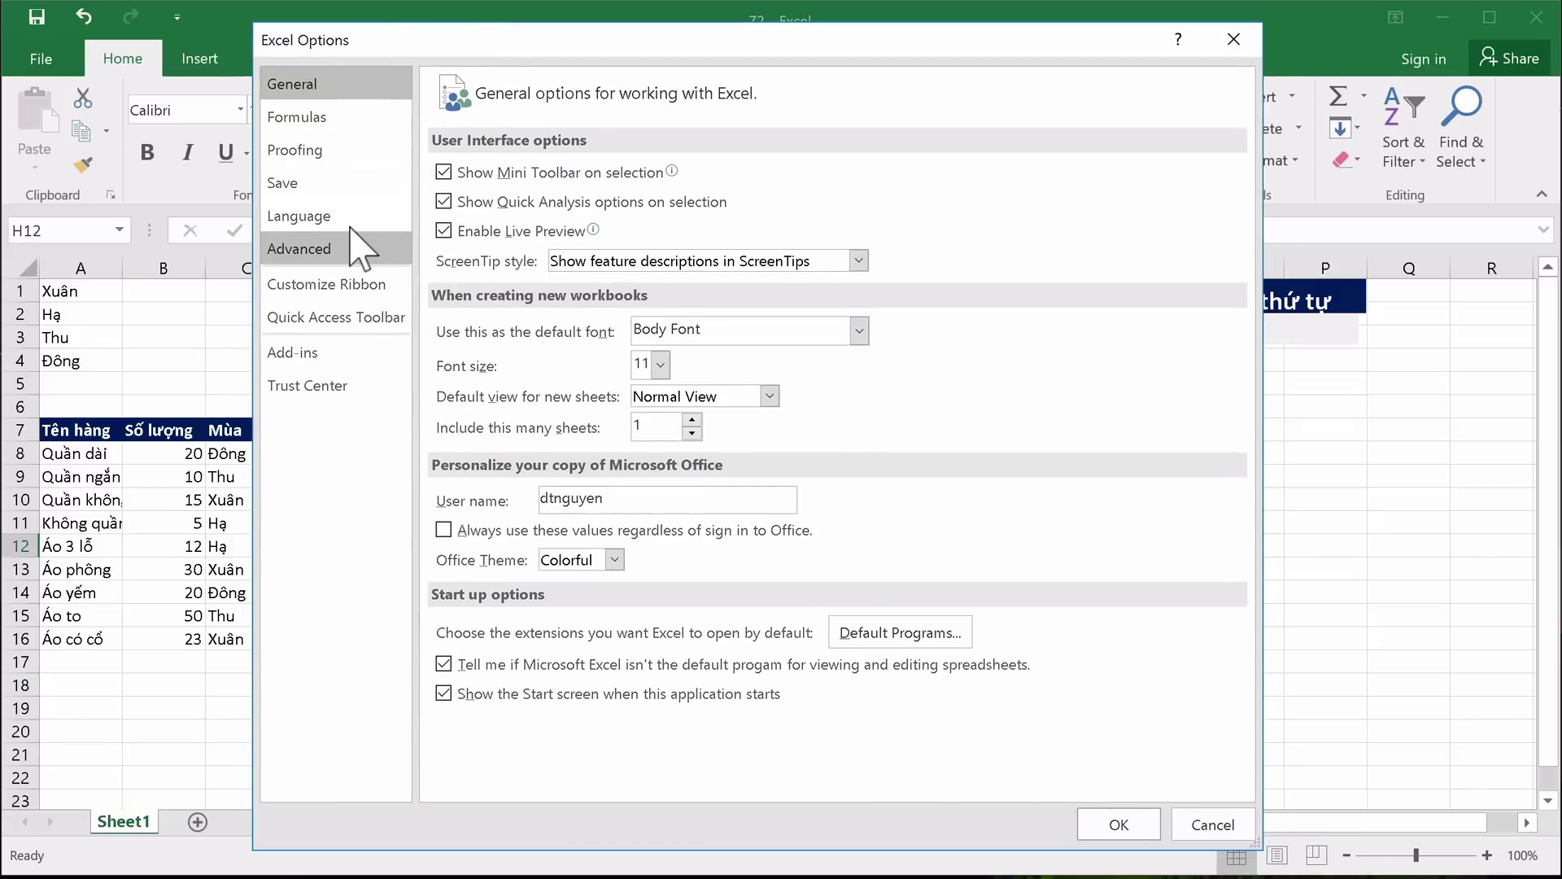
pyautogui.click(333, 251)
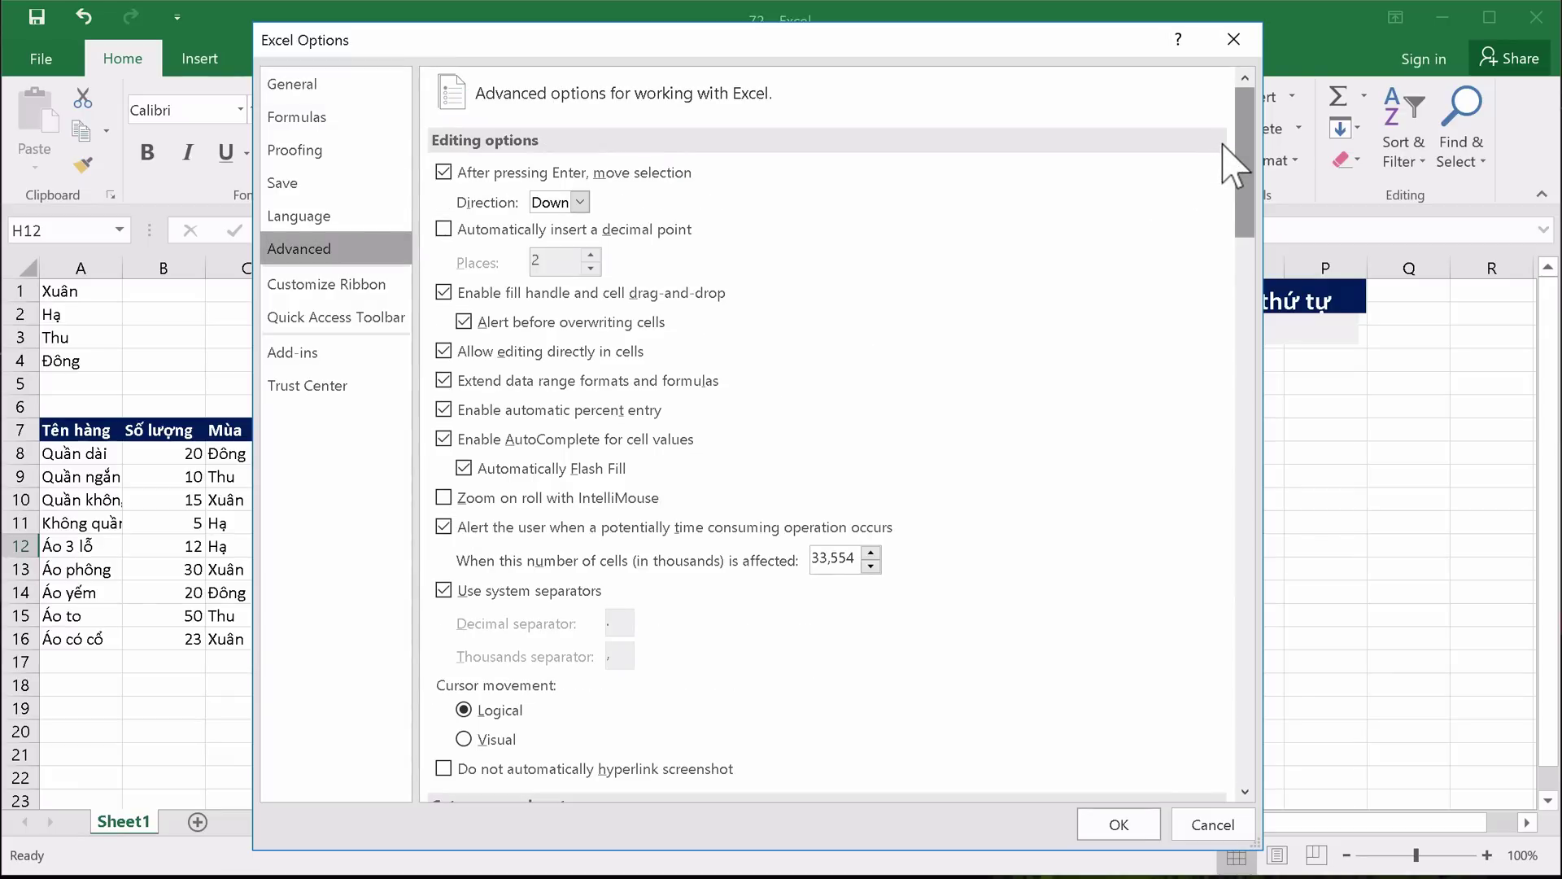
pyautogui.moveTo(1223, 145); pyautogui.dragTo(1226, 651)
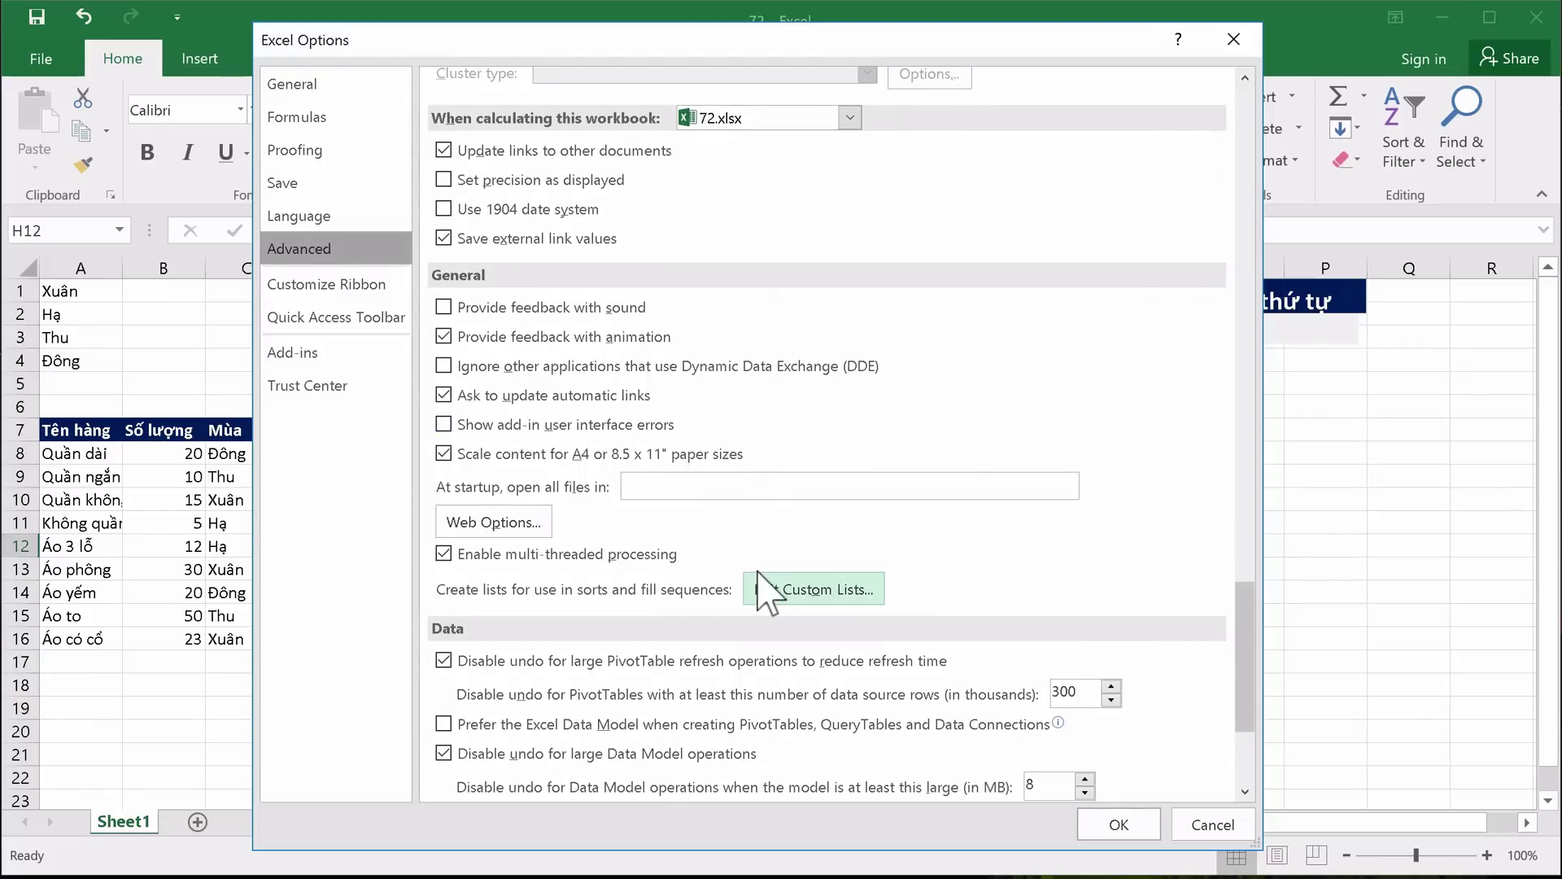
# Open Edit Custom Lists and erase the partly typed entries from the list box
pyautogui.click(844, 592)
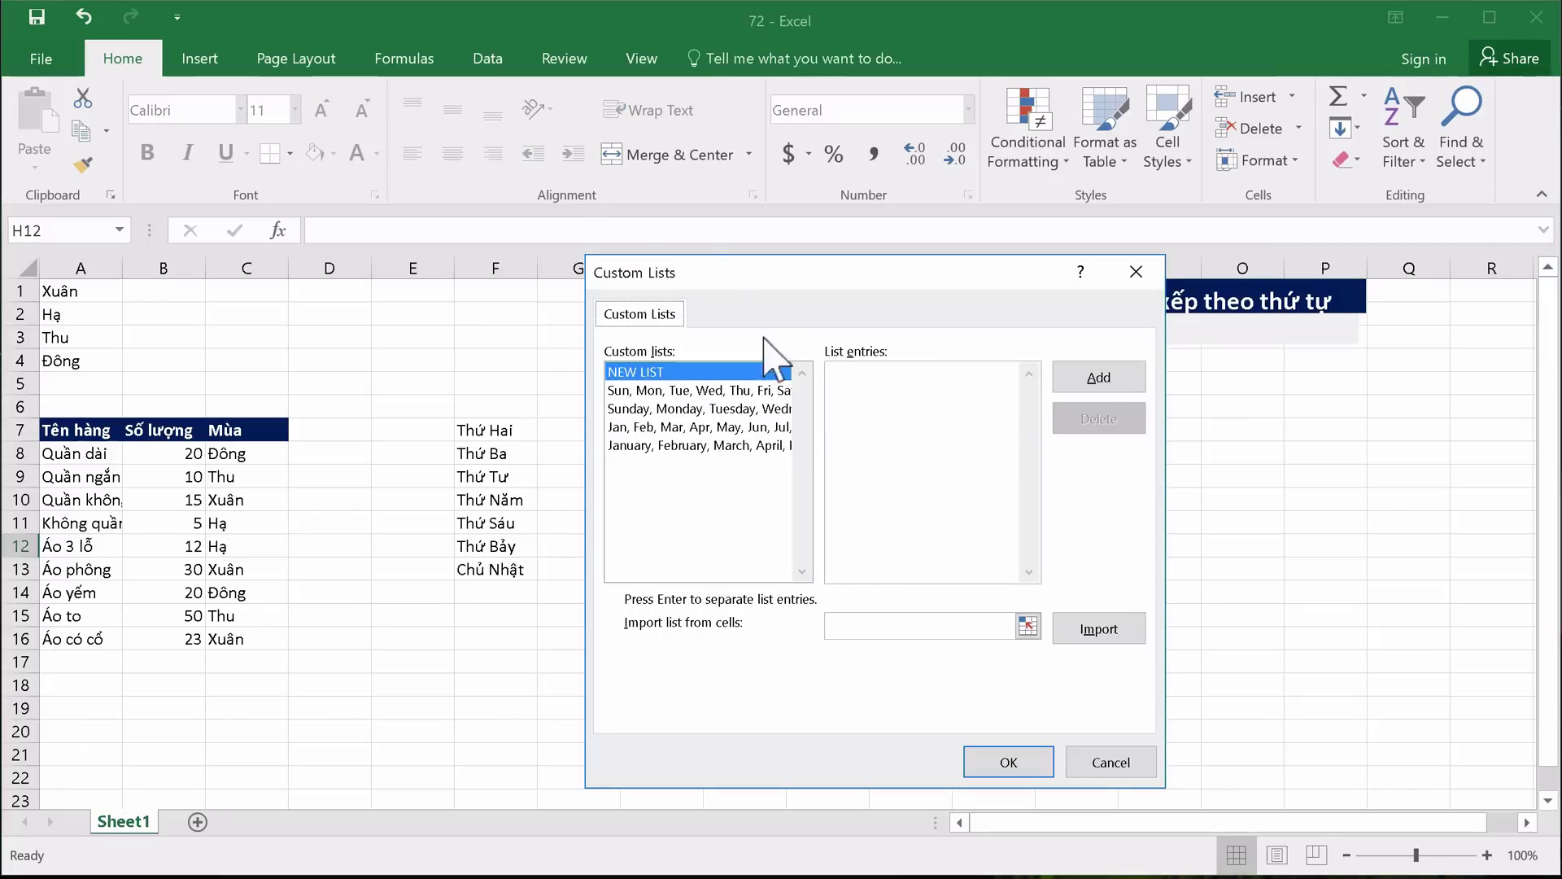
pyautogui.moveTo(713, 255); pyautogui.dragTo(739, 241)
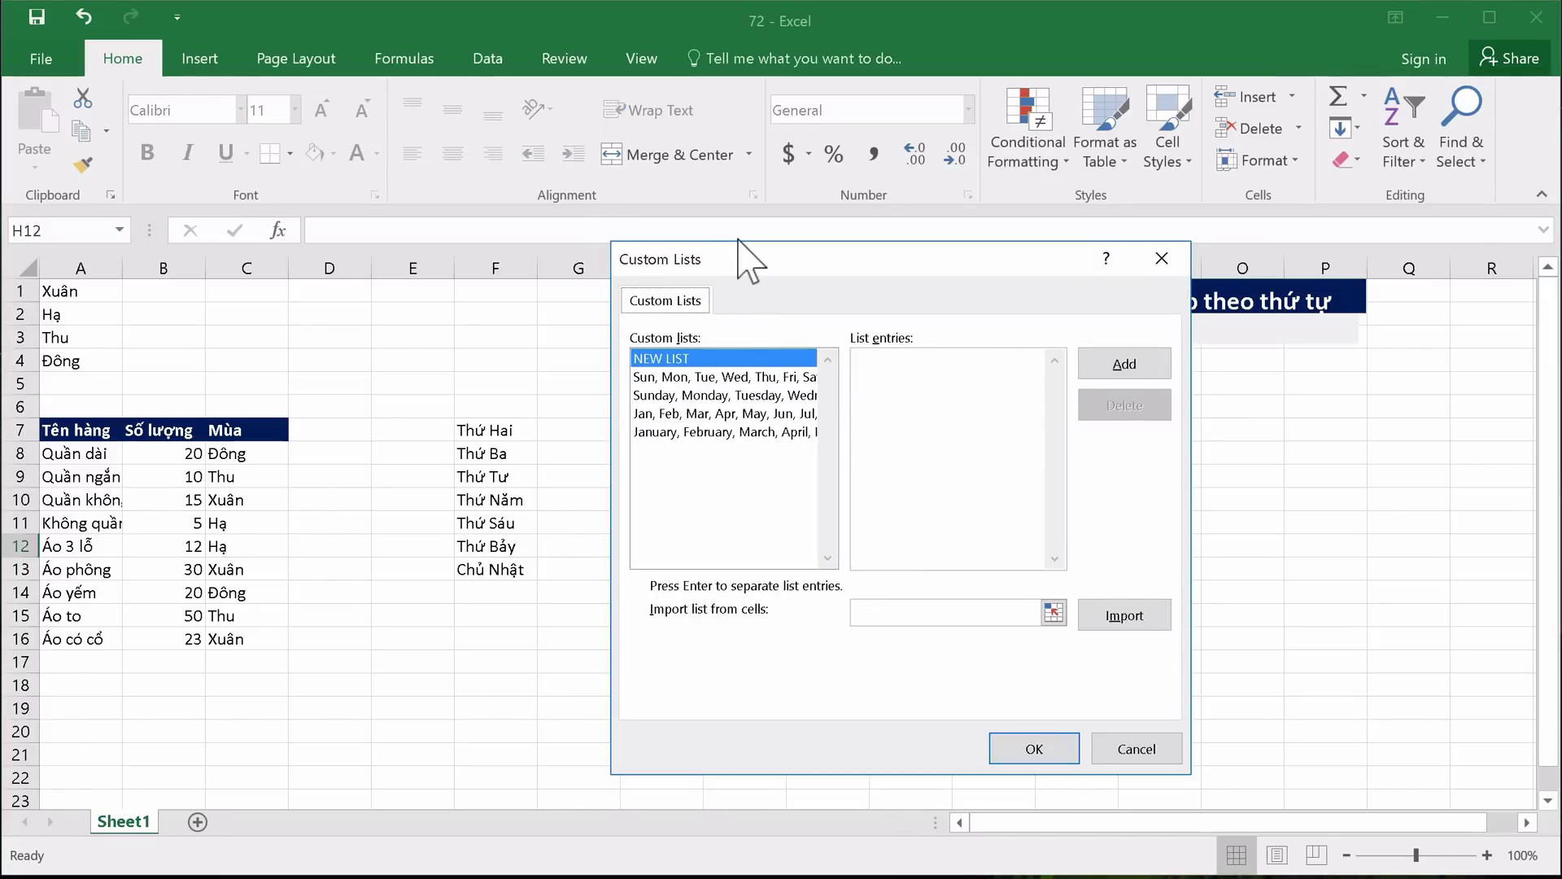
pyautogui.click(898, 360)
pyautogui.write('Thu')
pyautogui.write('Hai')
pyautogui.moveTo(905, 380); pyautogui.dragTo(834, 358)
pyautogui.press('Delete')
# Import the weekday range $F$7:$F$13 as a new custom list and confirm
pyautogui.click(942, 613)
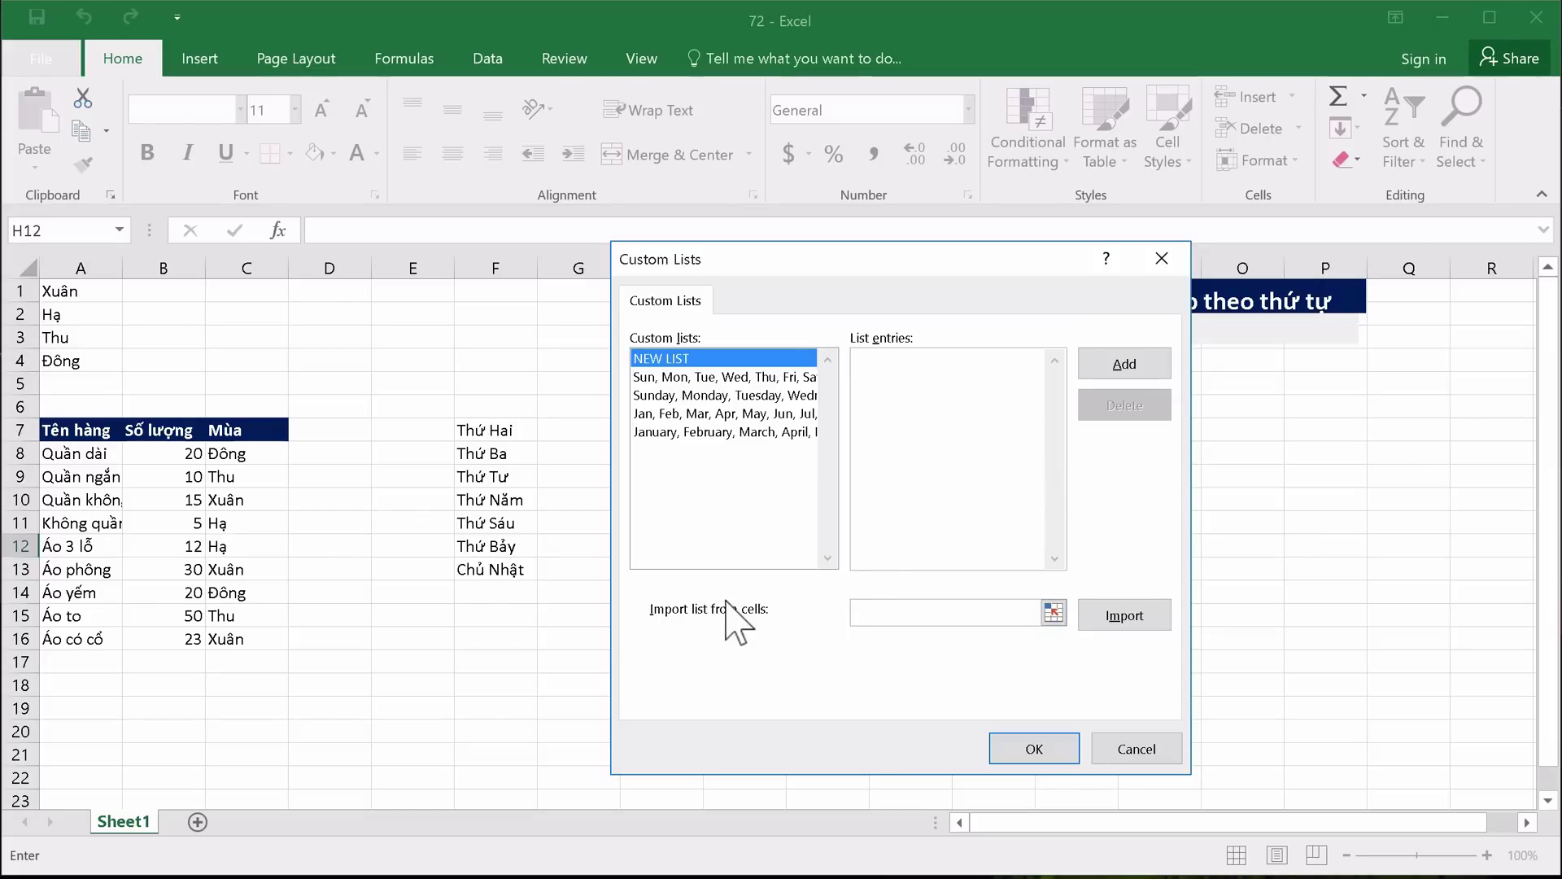
pyautogui.click(1053, 612)
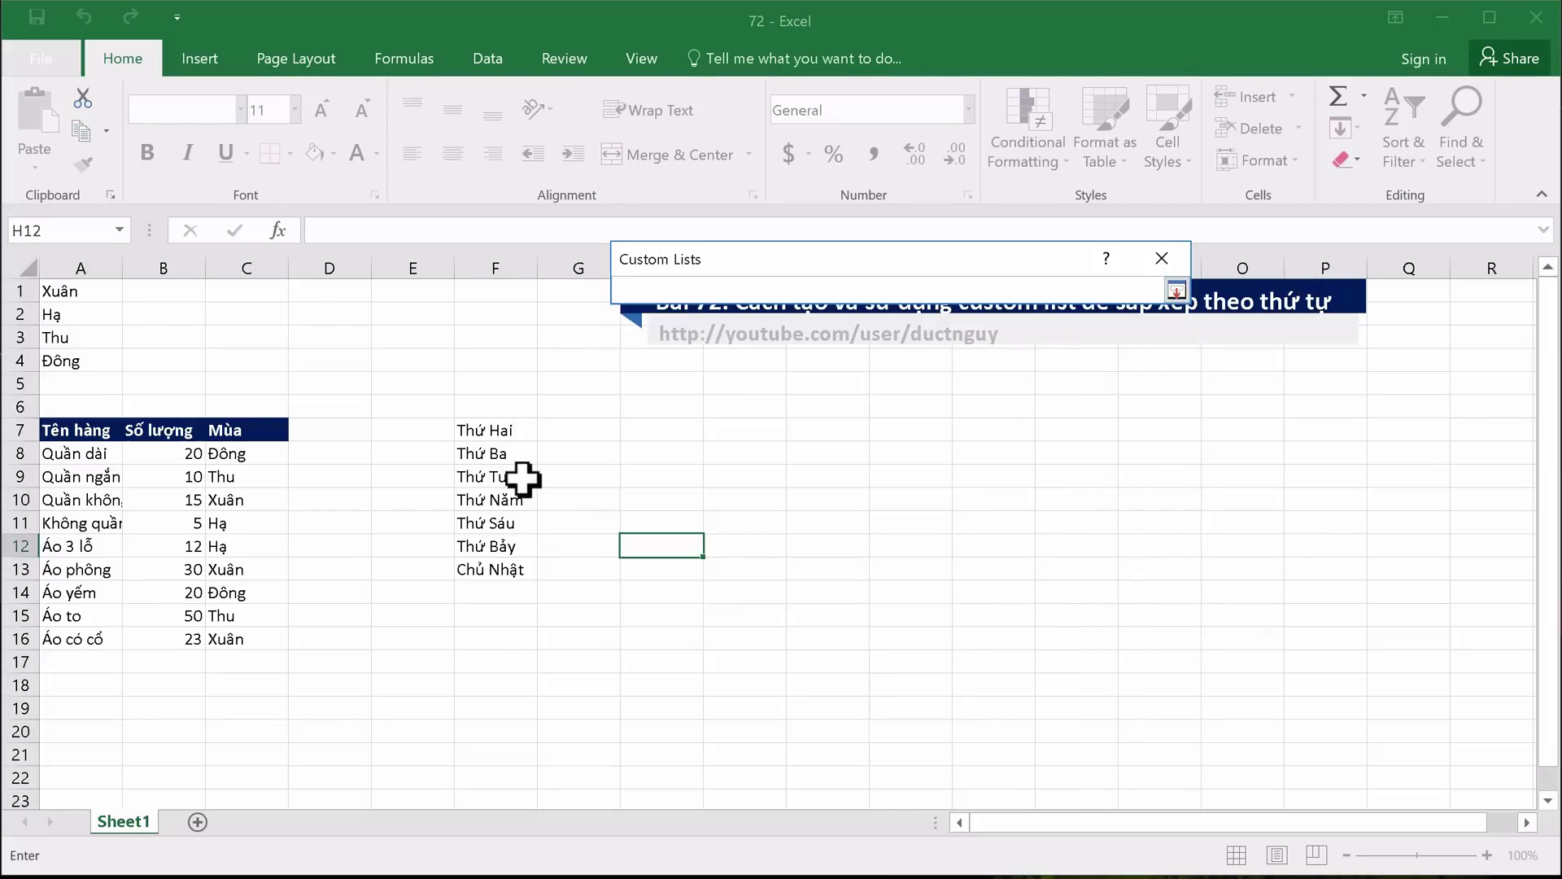
pyautogui.moveTo(488, 429); pyautogui.dragTo(489, 570)
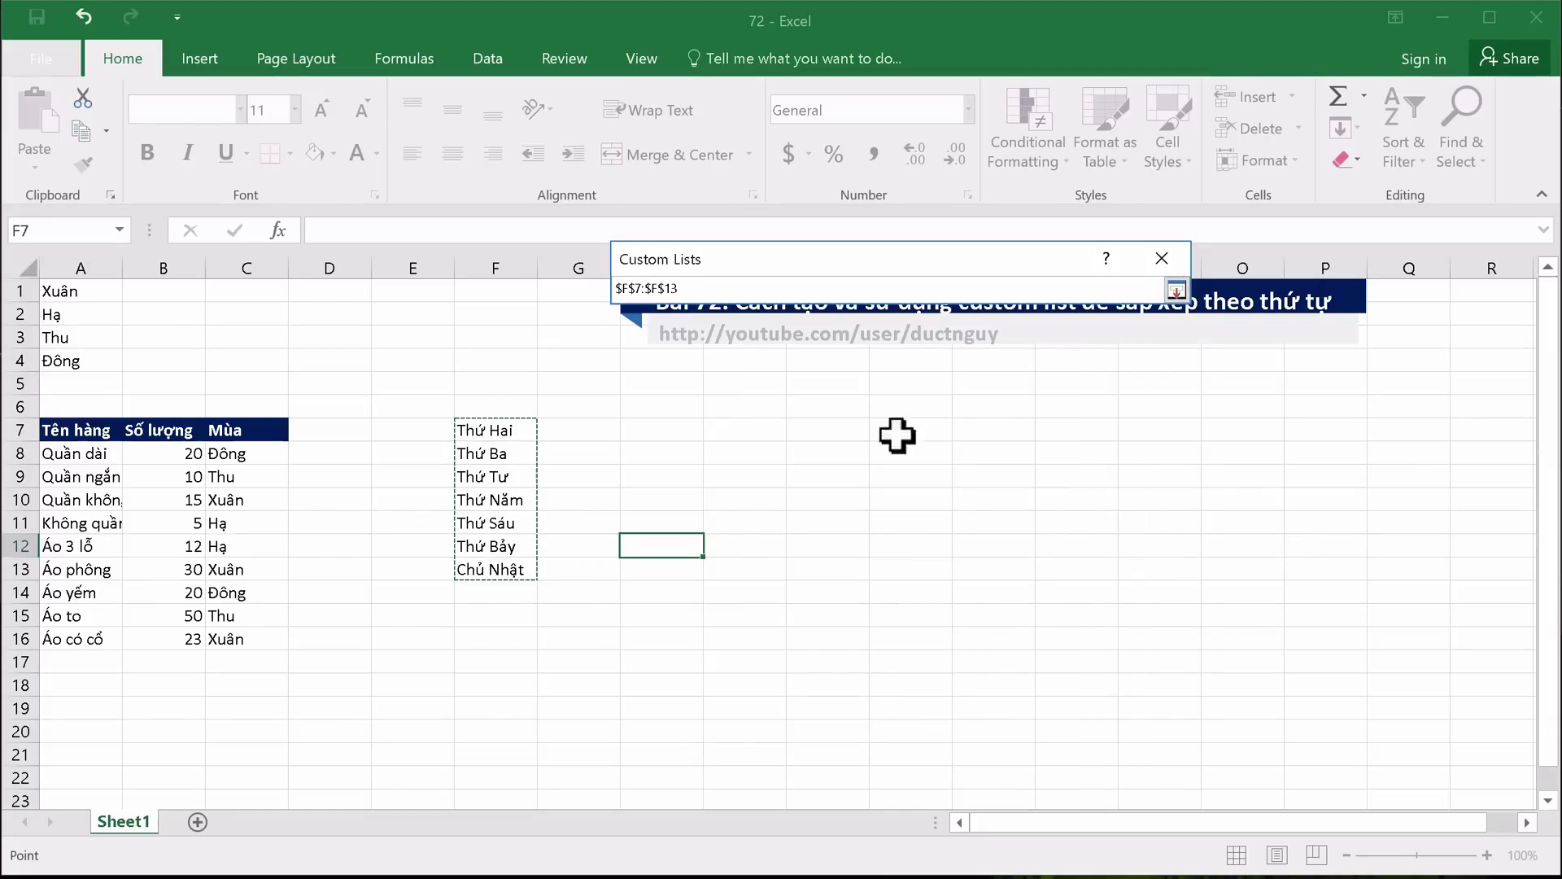
pyautogui.click(1179, 288)
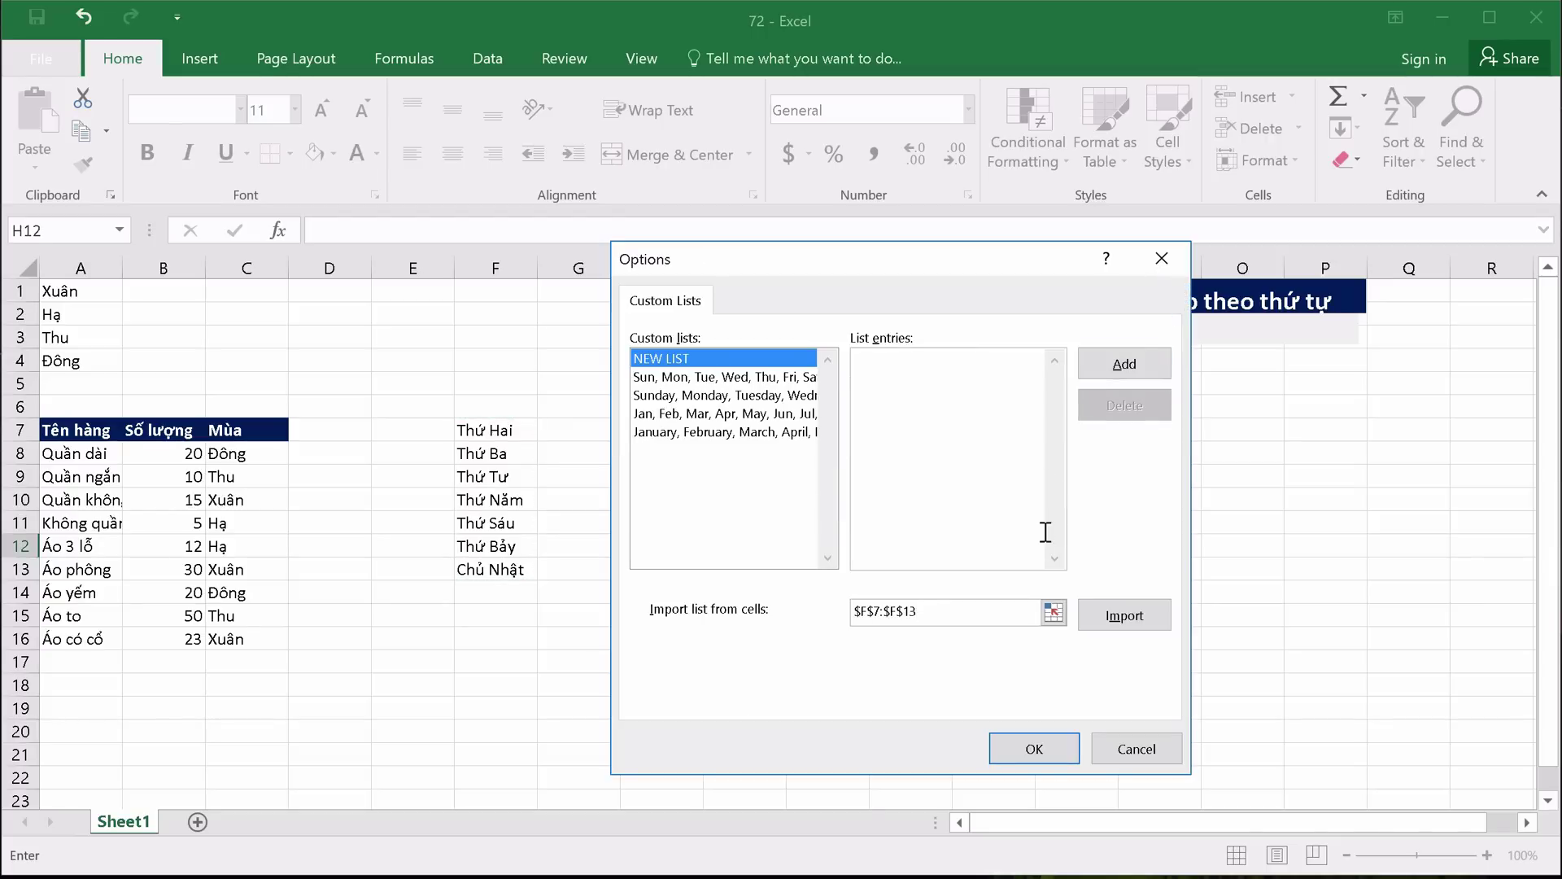
pyautogui.click(1126, 616)
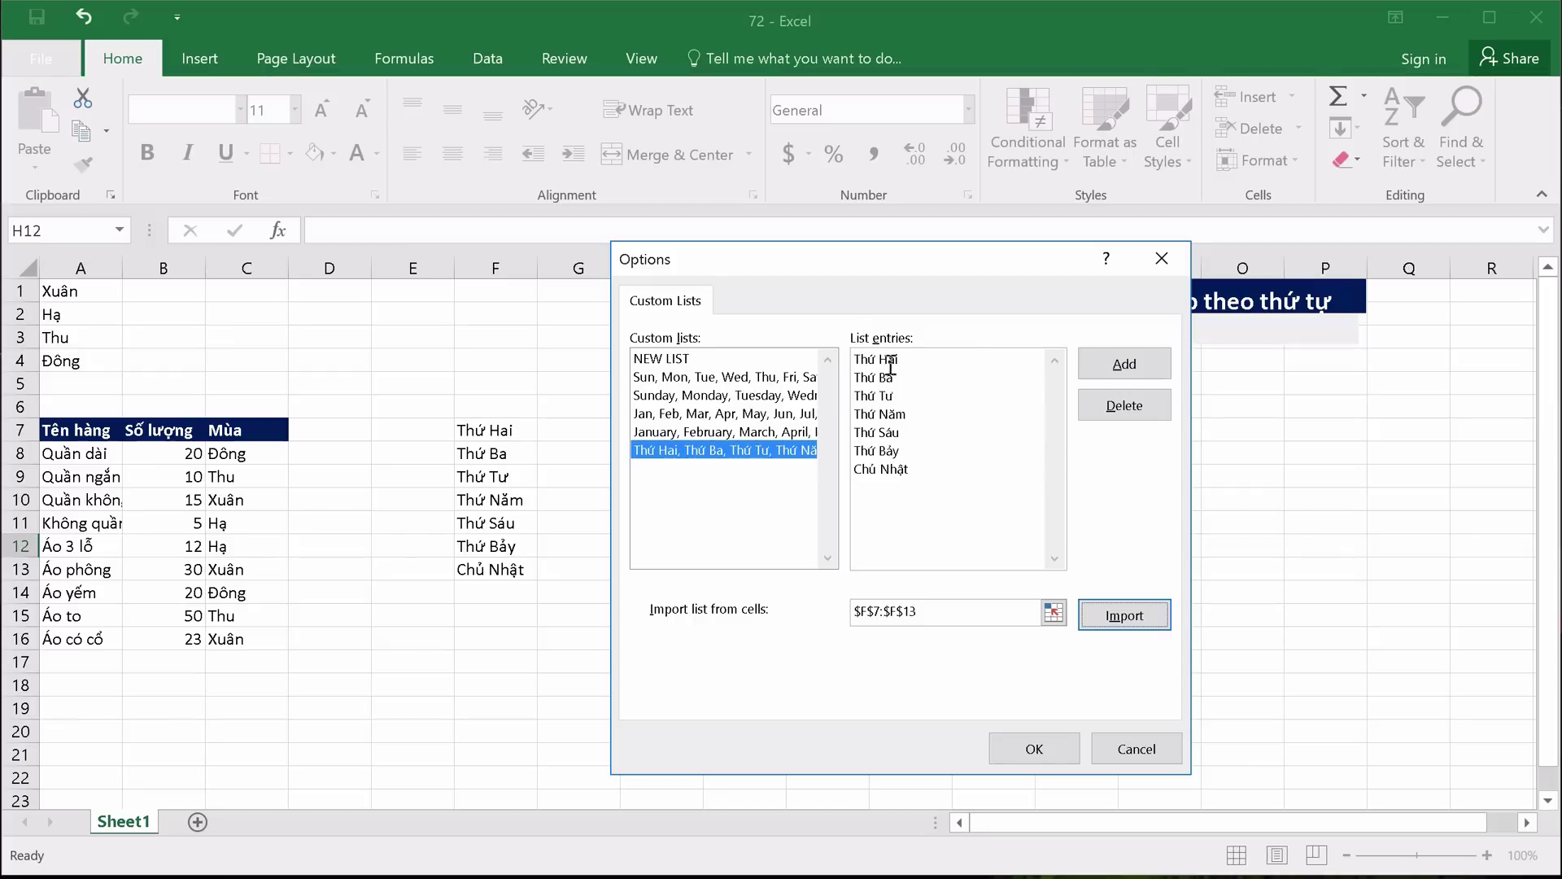
pyautogui.moveTo(928, 459); pyautogui.dragTo(850, 356)
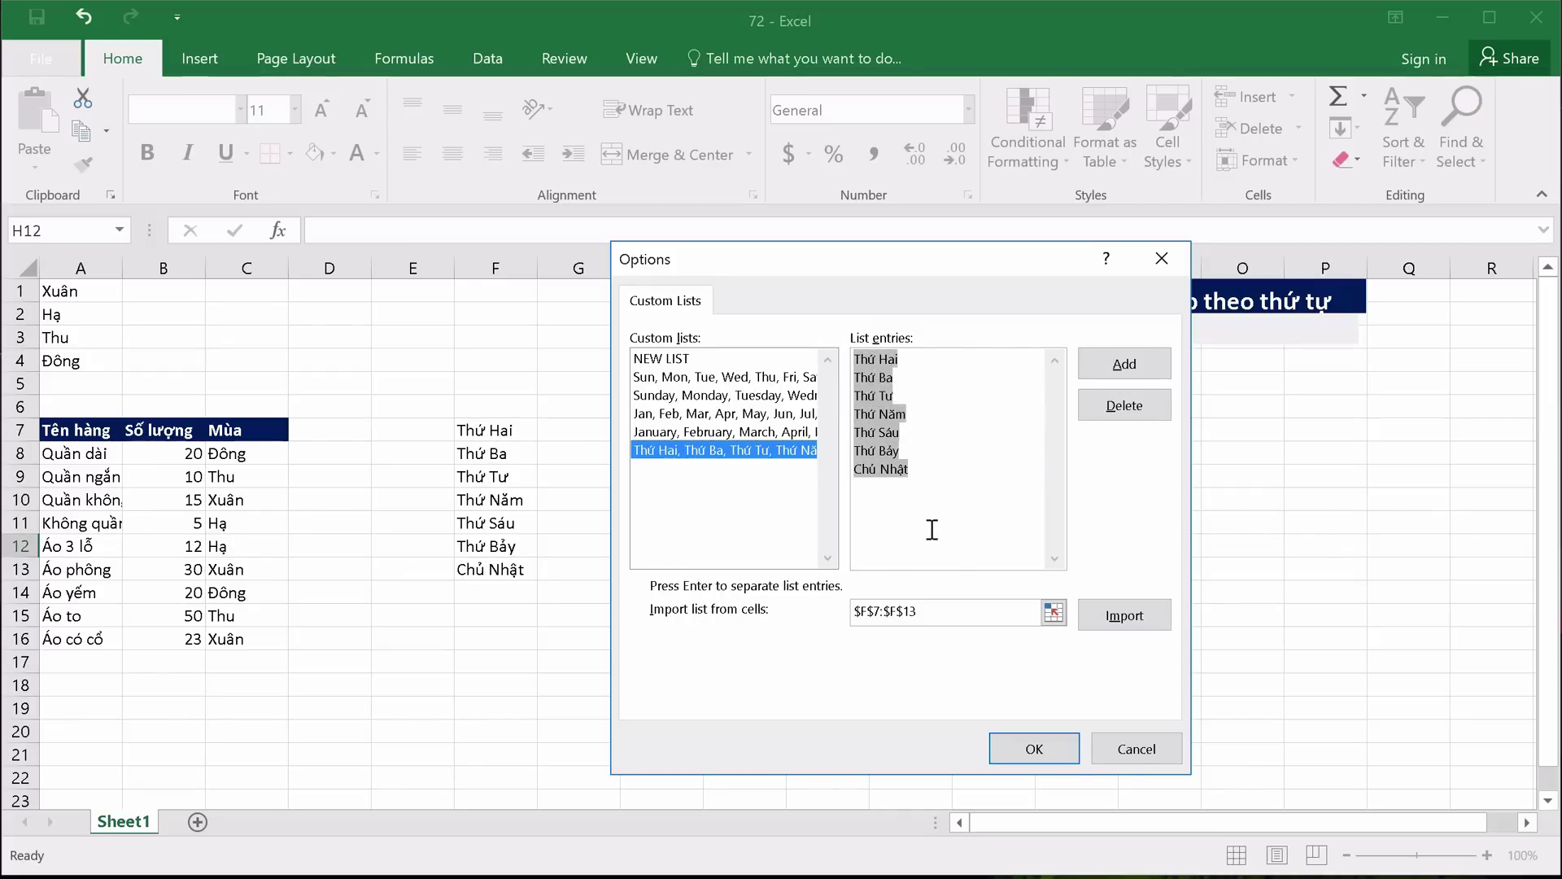
pyautogui.click(1041, 736)
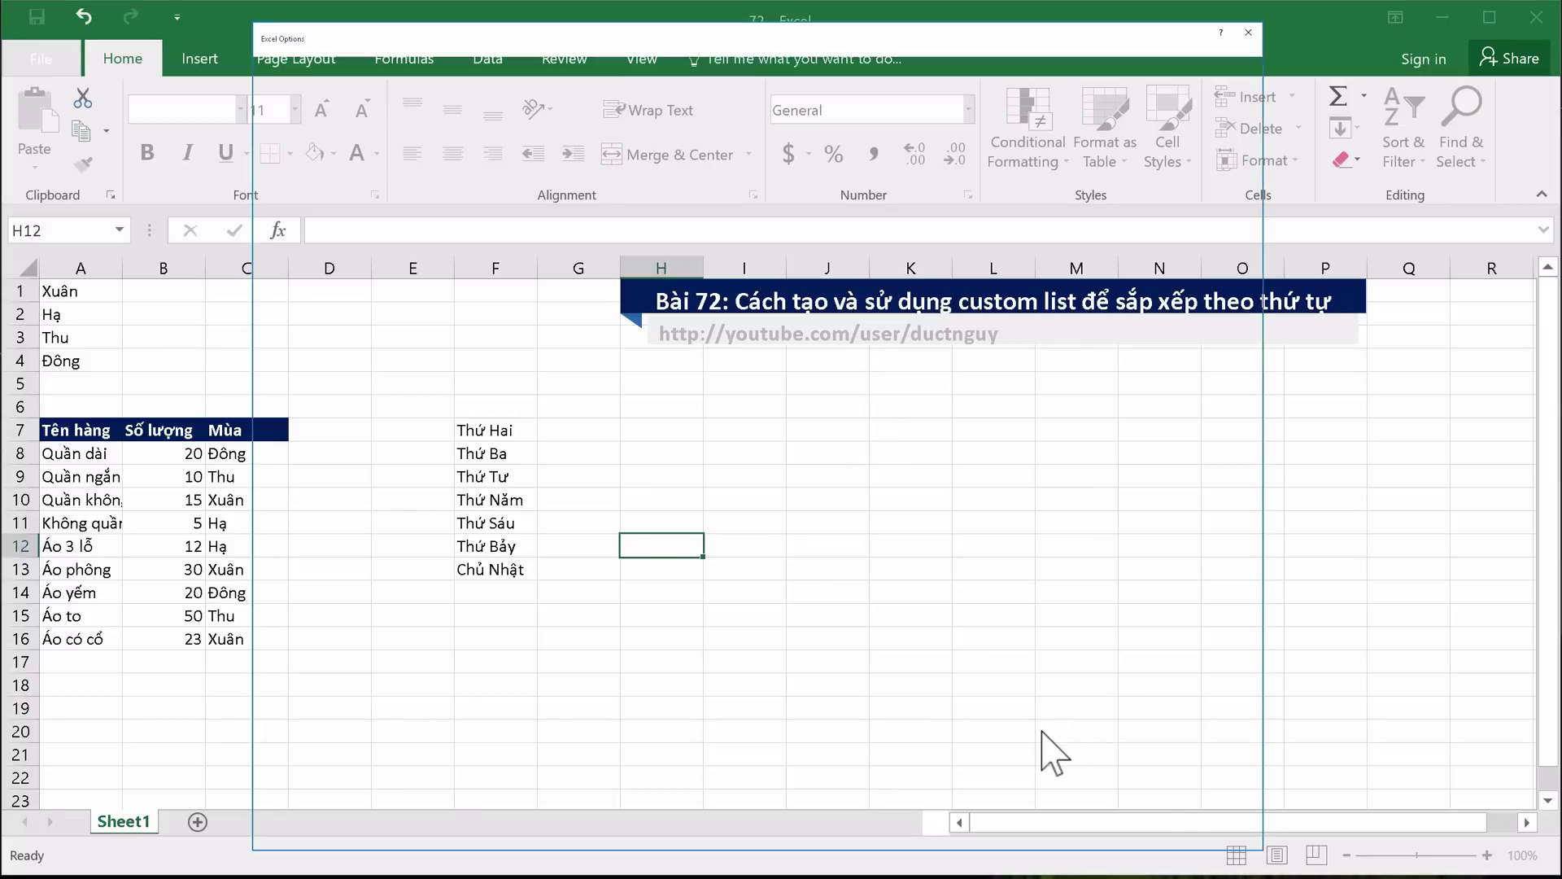
# Enter Thứ Hai in H7 and fill it down to H13, giving Thứ Hai through Chủ Nhật
pyautogui.click(1117, 814)
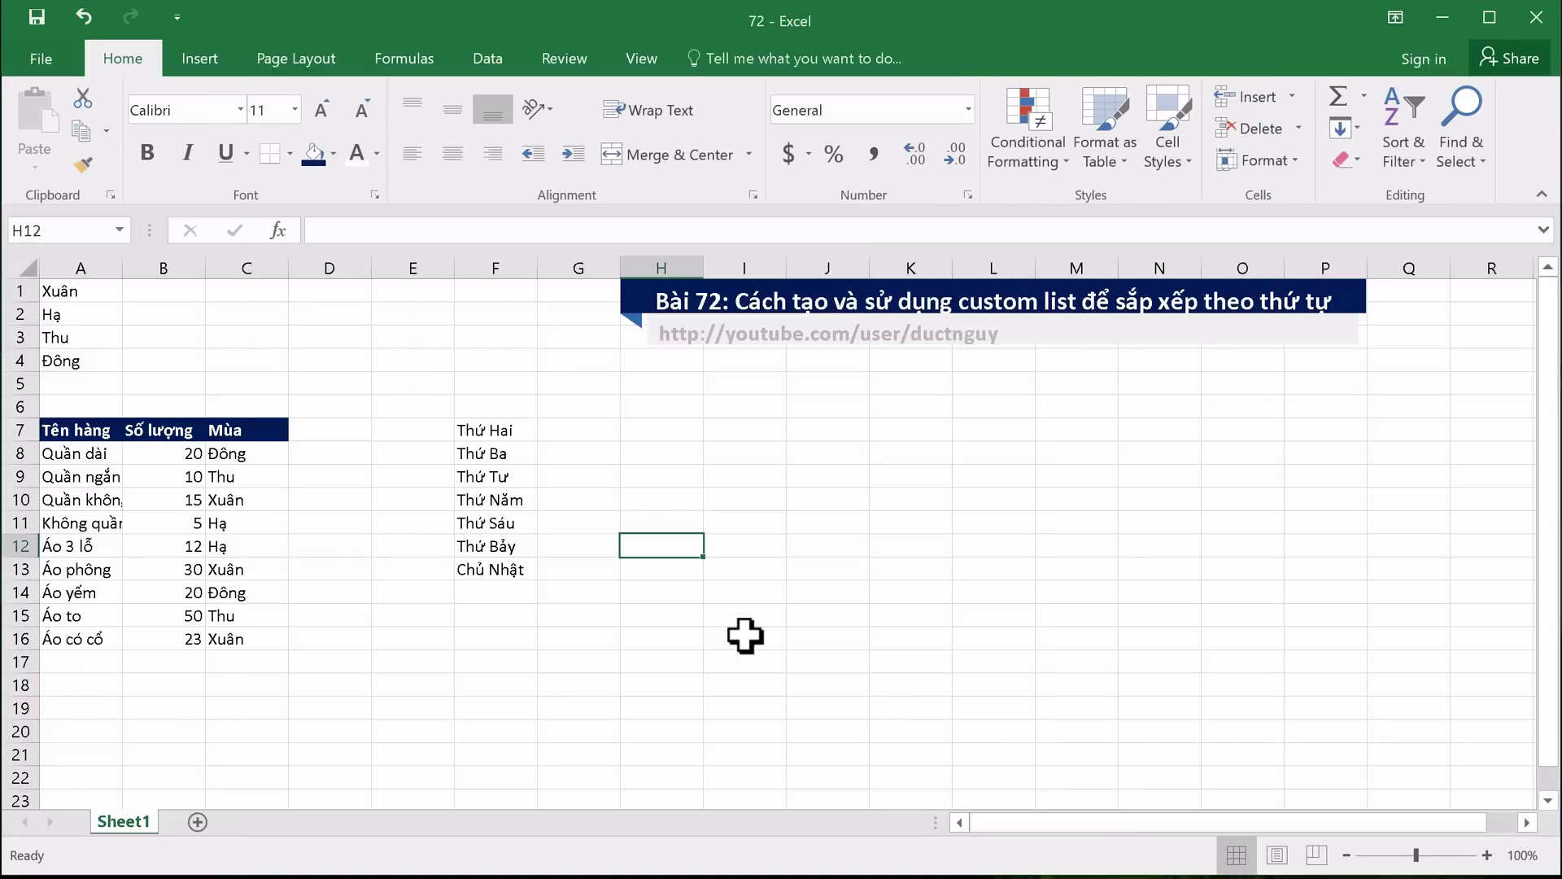
pyautogui.click(665, 432)
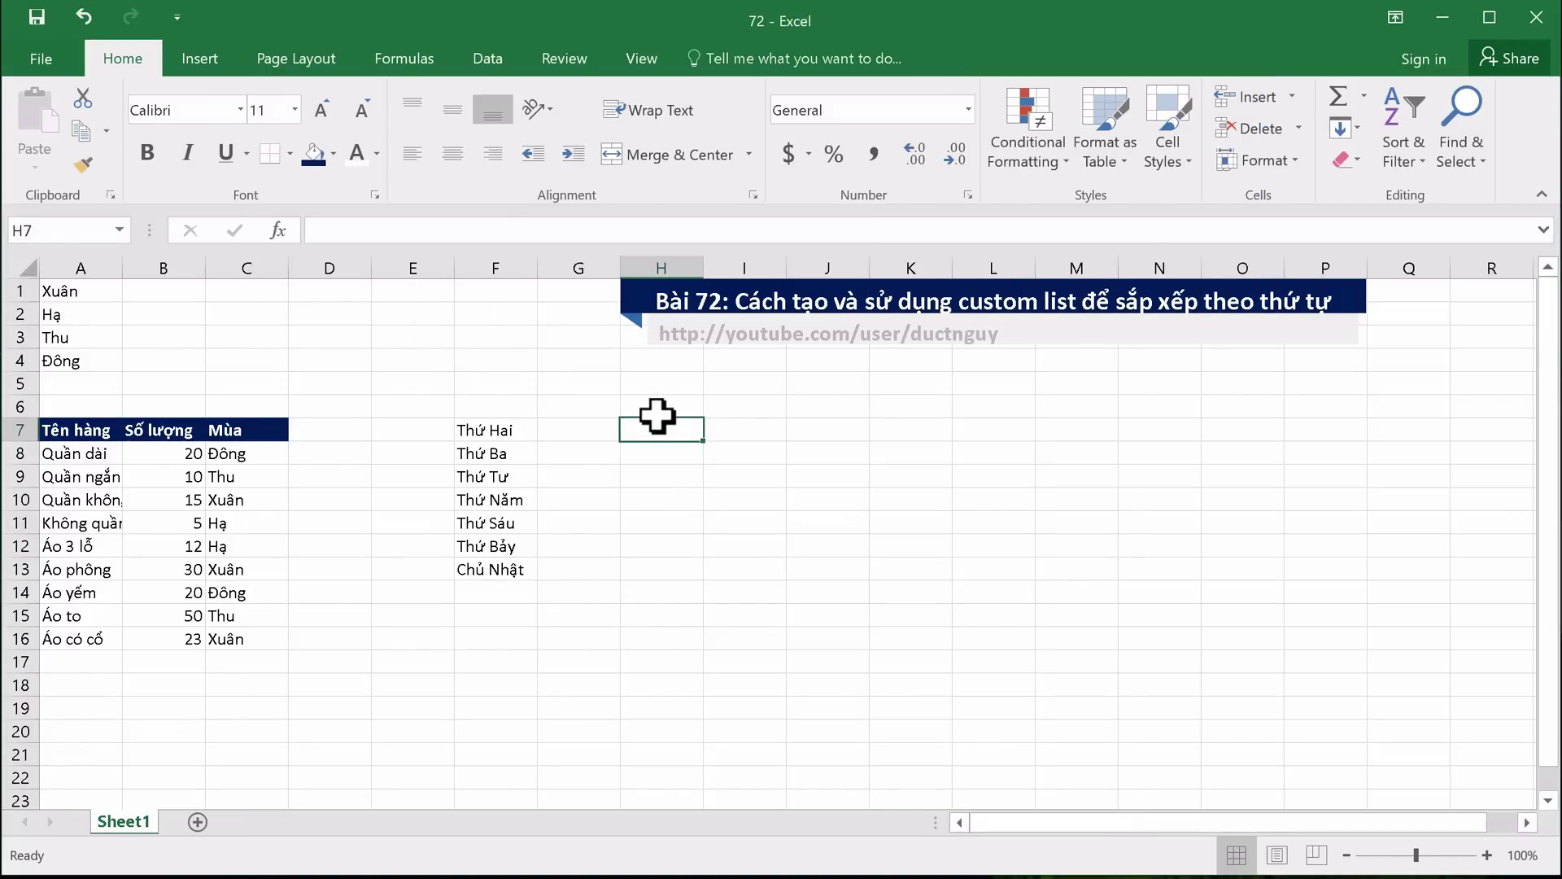
pyautogui.write('Thứ Hai')
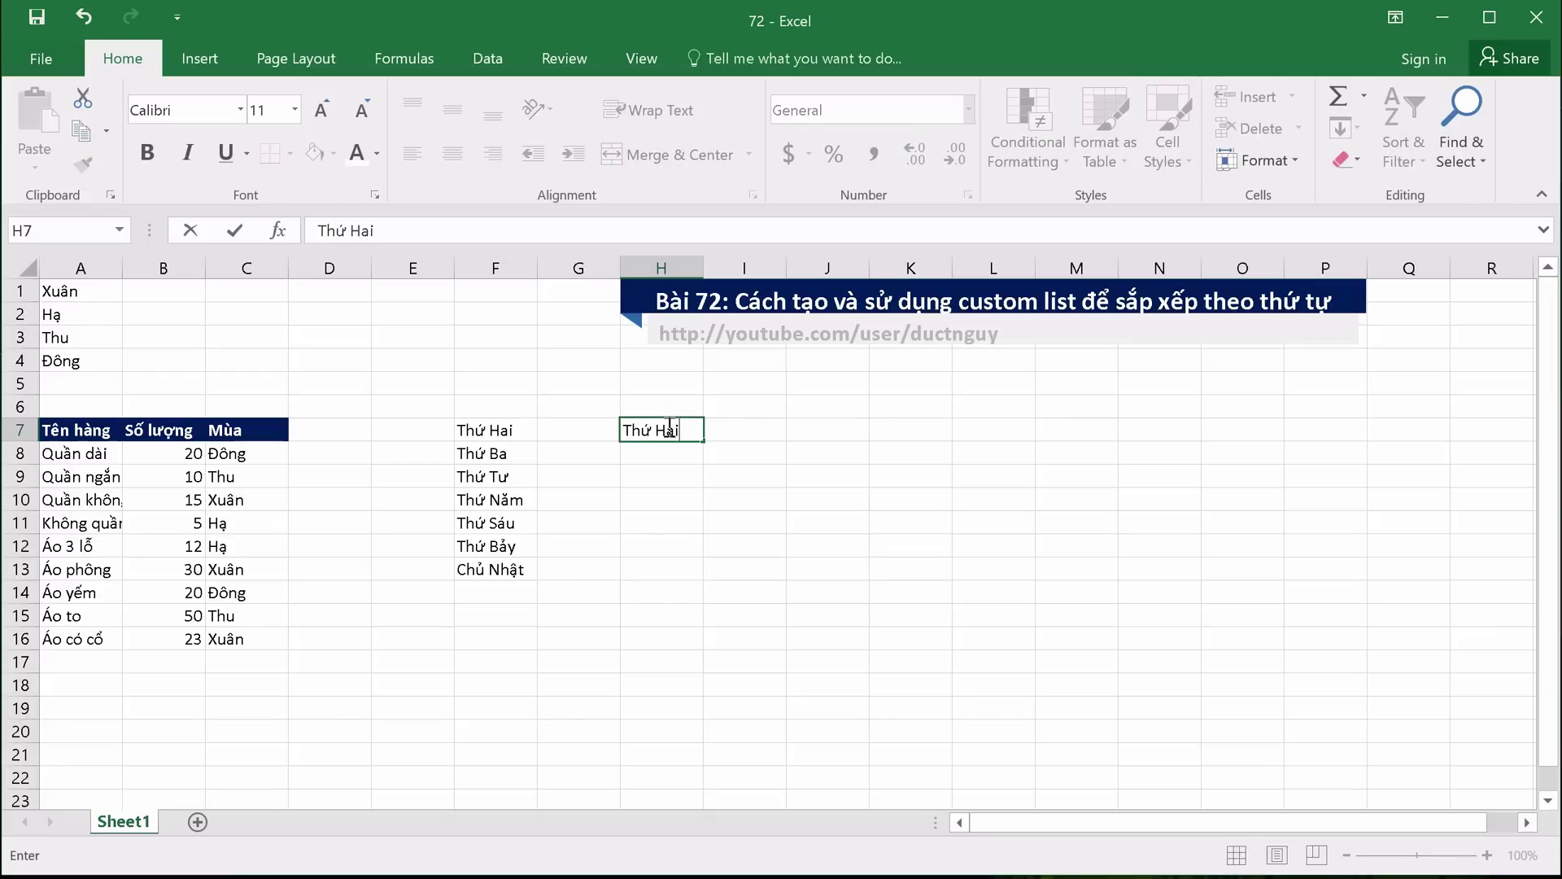
pyautogui.press('Return')
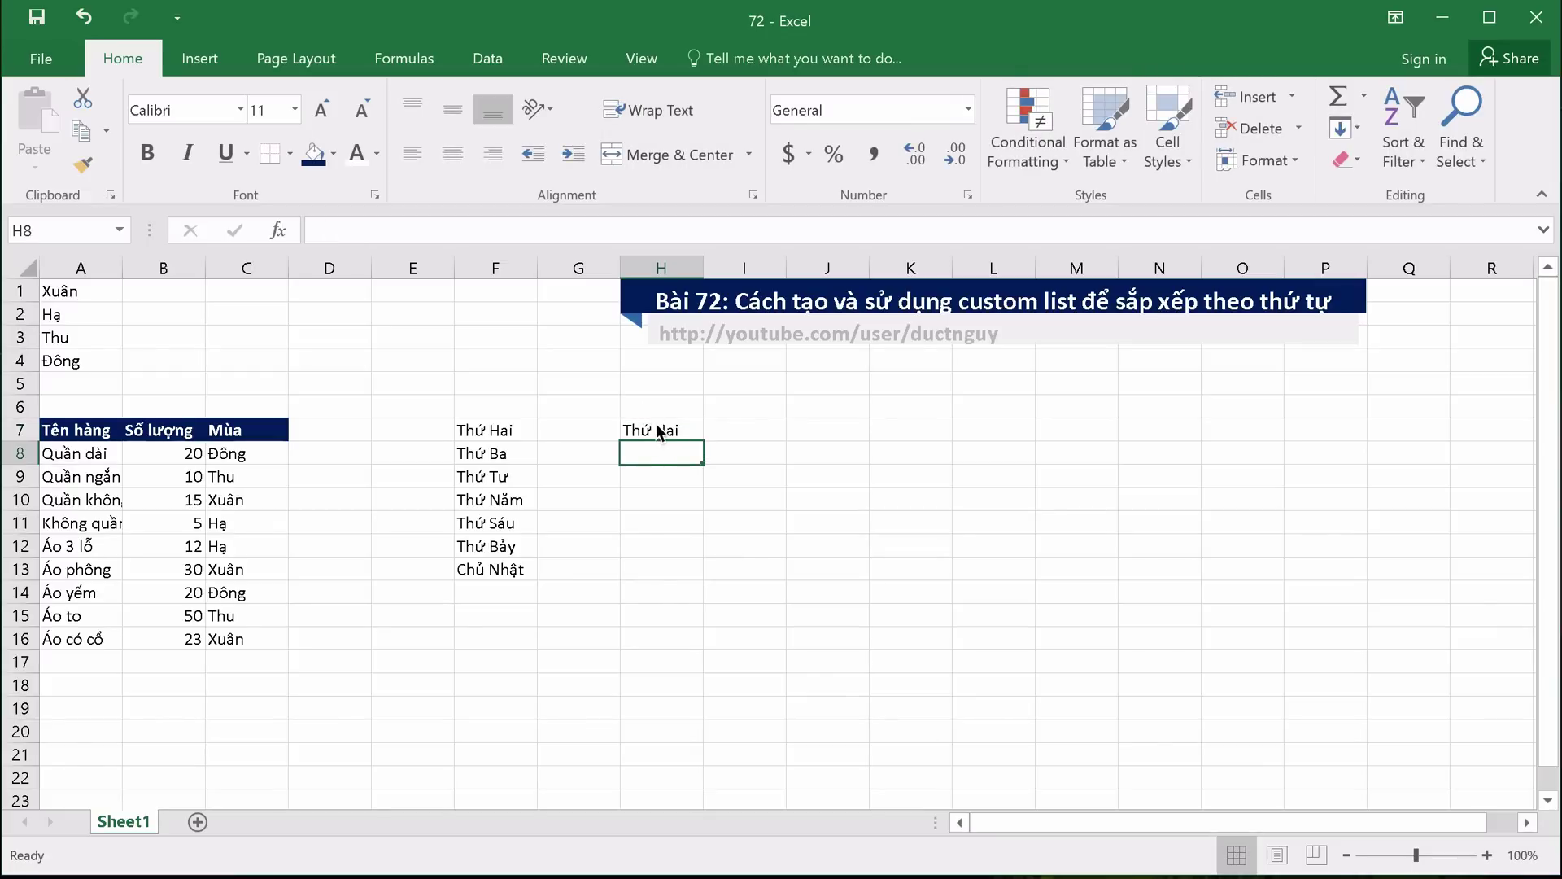
pyautogui.click(663, 419)
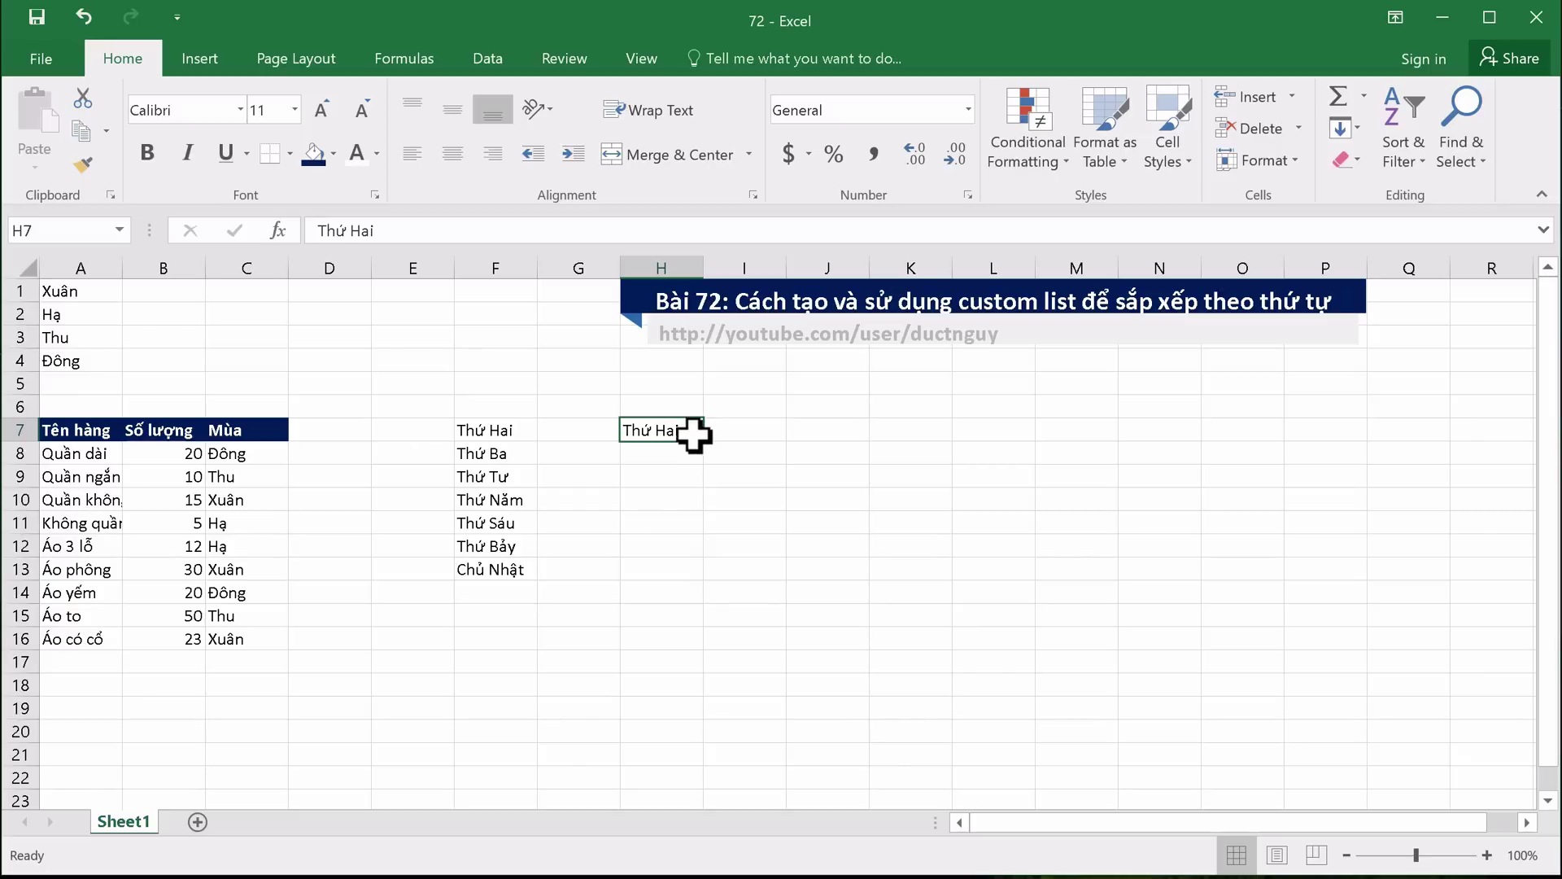
pyautogui.moveTo(698, 437); pyautogui.dragTo(691, 561)
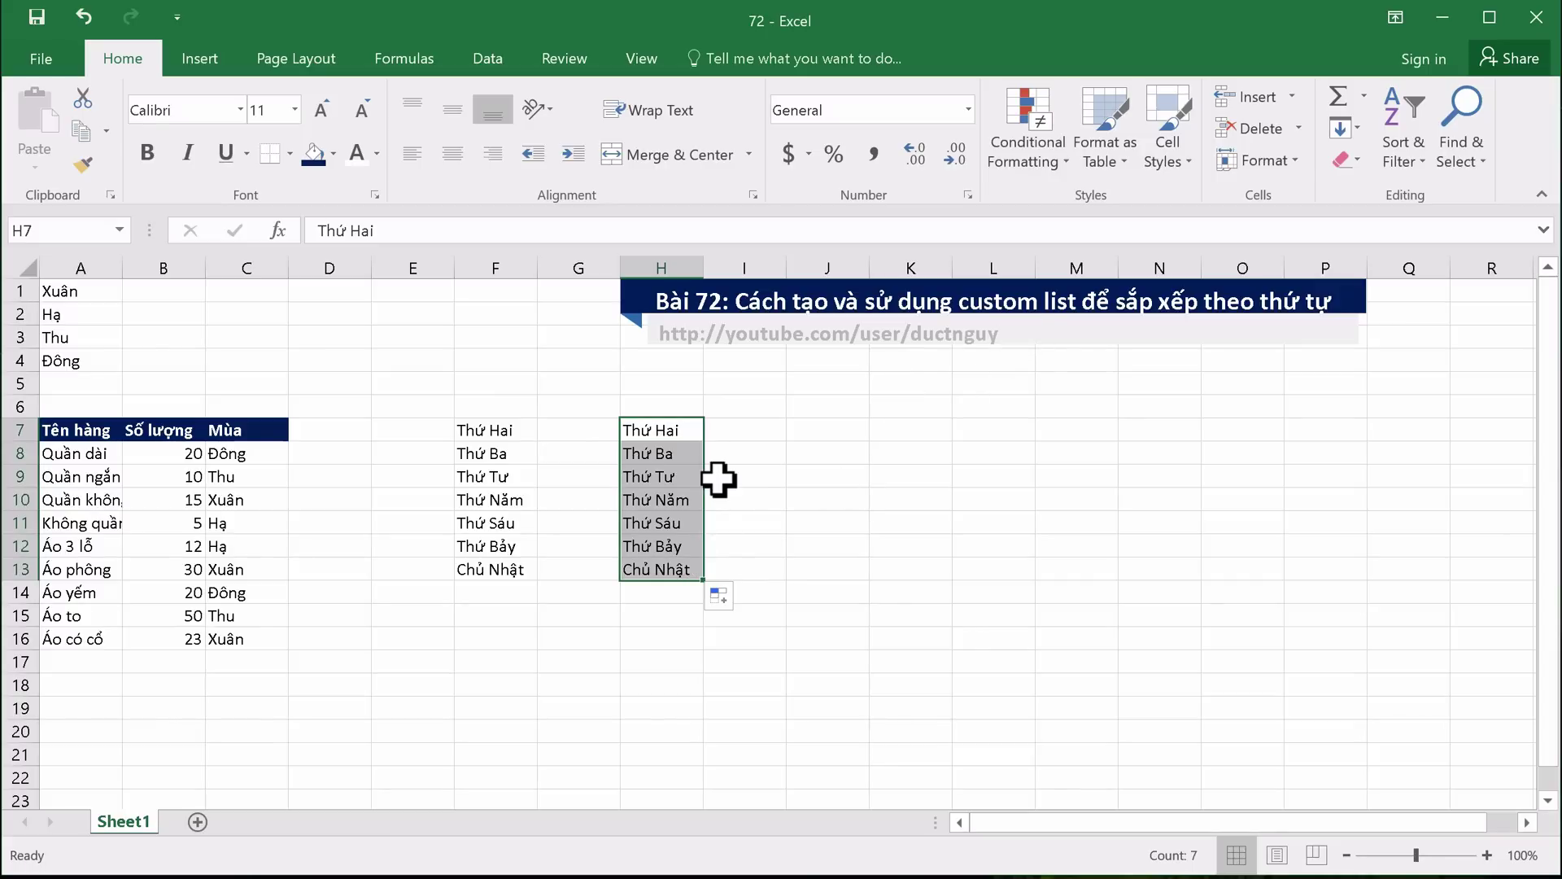
pyautogui.click(737, 496)
pyautogui.click(672, 425)
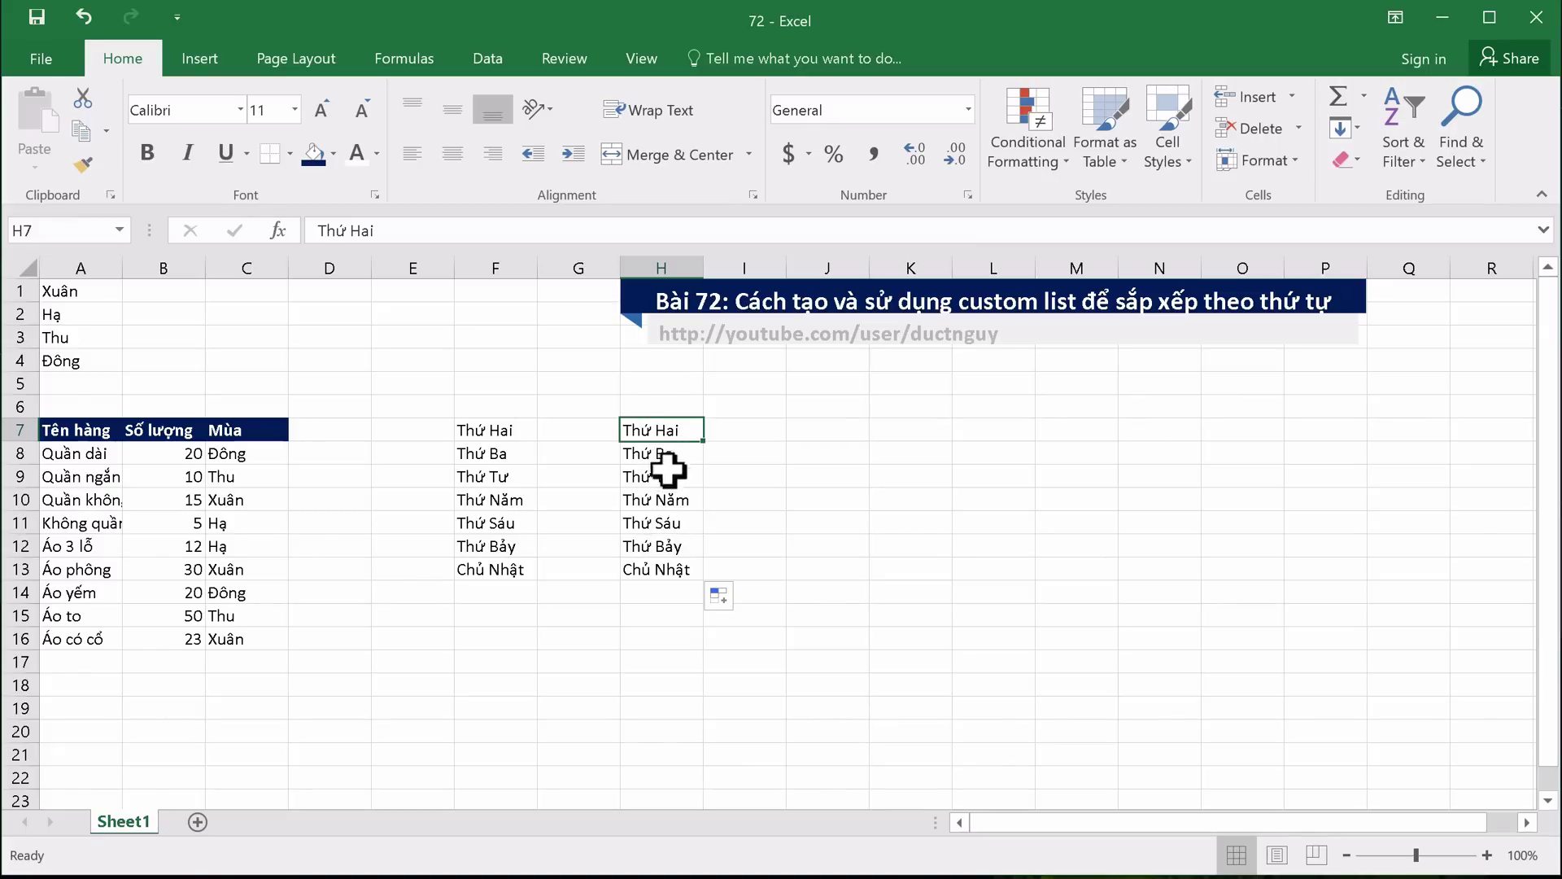
pyautogui.click(719, 587)
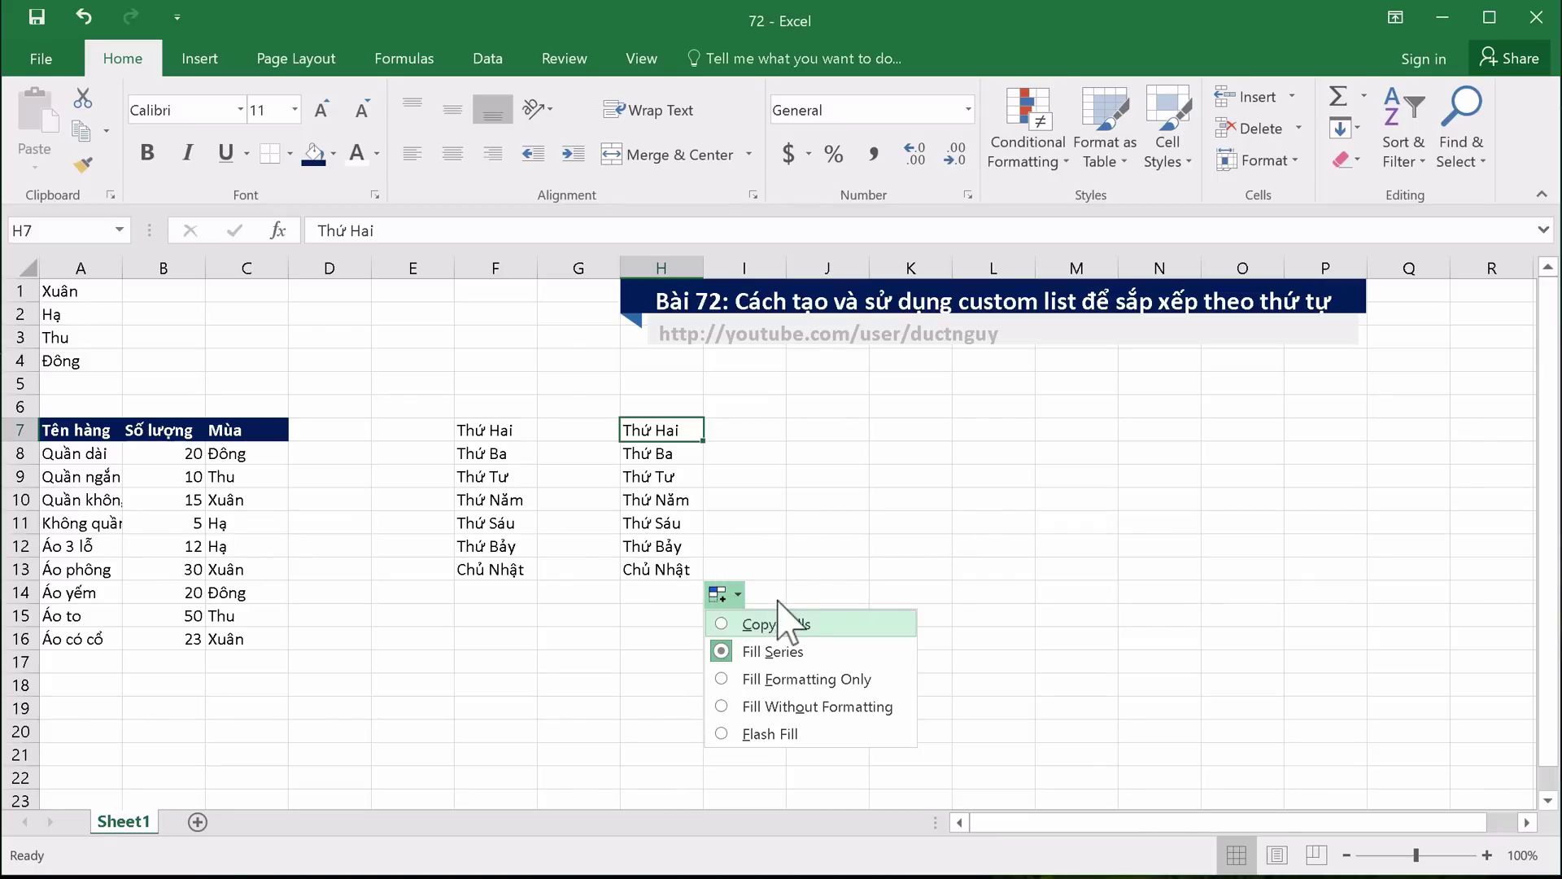
pyautogui.click(802, 624)
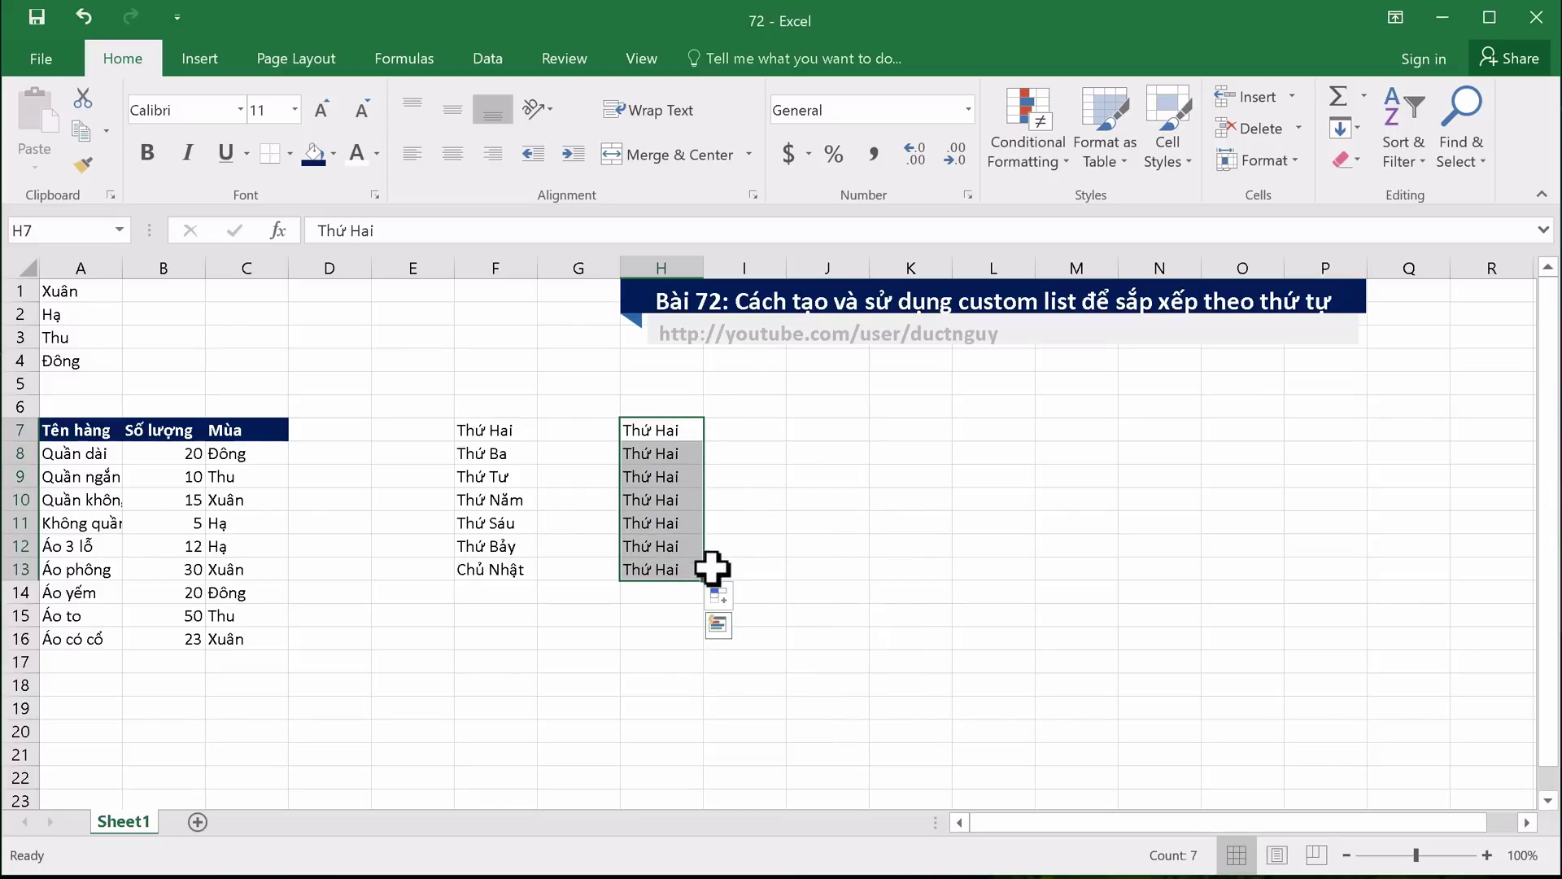
pyautogui.click(719, 590)
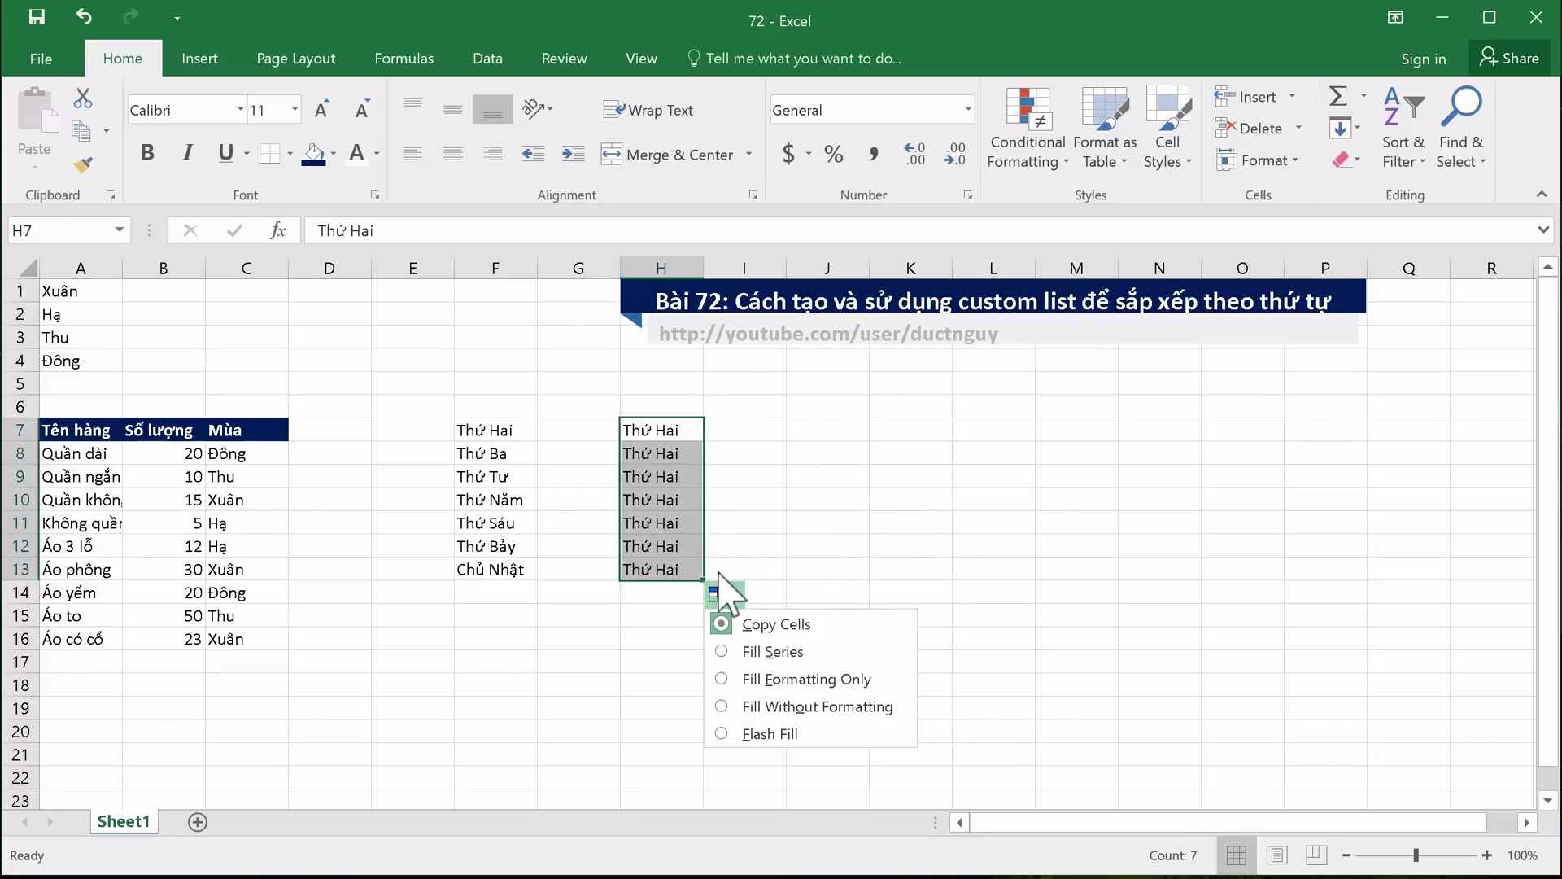
pyautogui.click(791, 651)
pyautogui.click(812, 570)
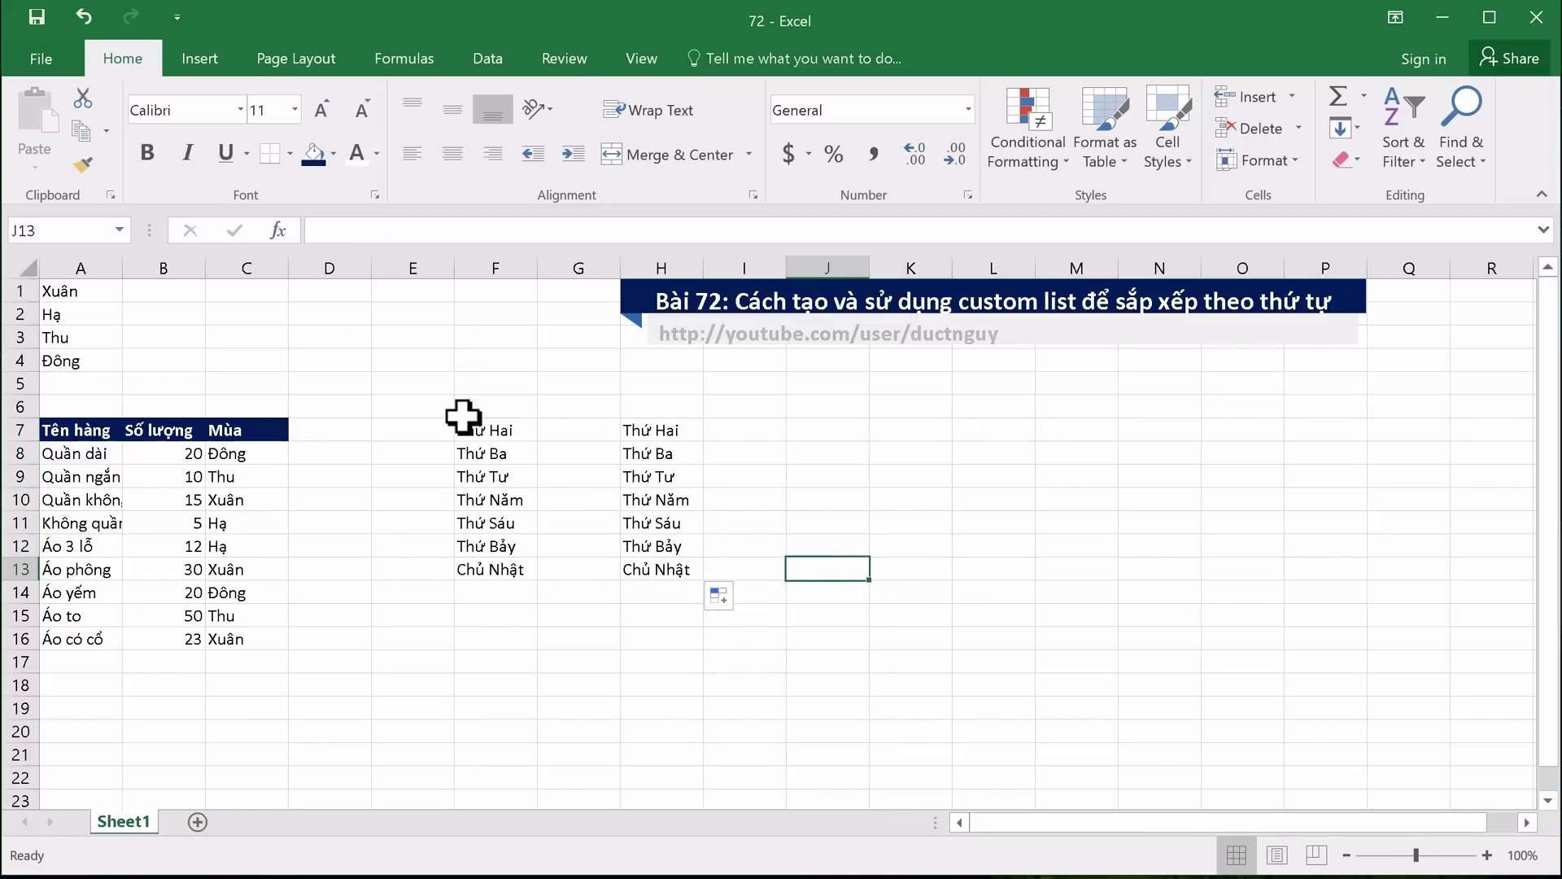
# Clear both weekday lists from F7:H15
pyautogui.moveTo(463, 418); pyautogui.dragTo(679, 609)
pyautogui.press('Delete')
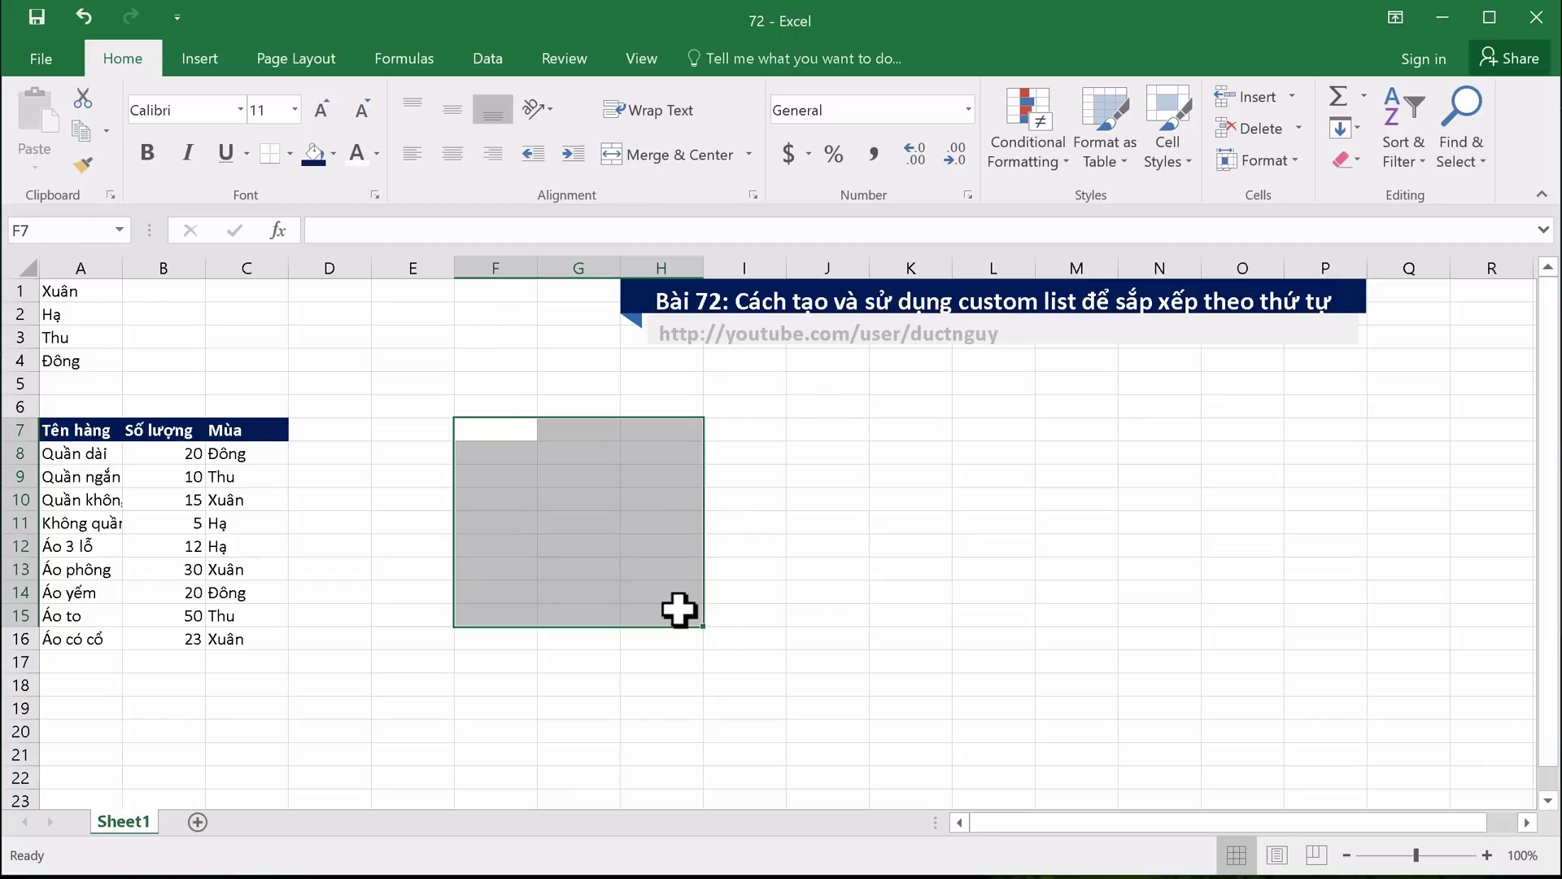
pyautogui.click(830, 589)
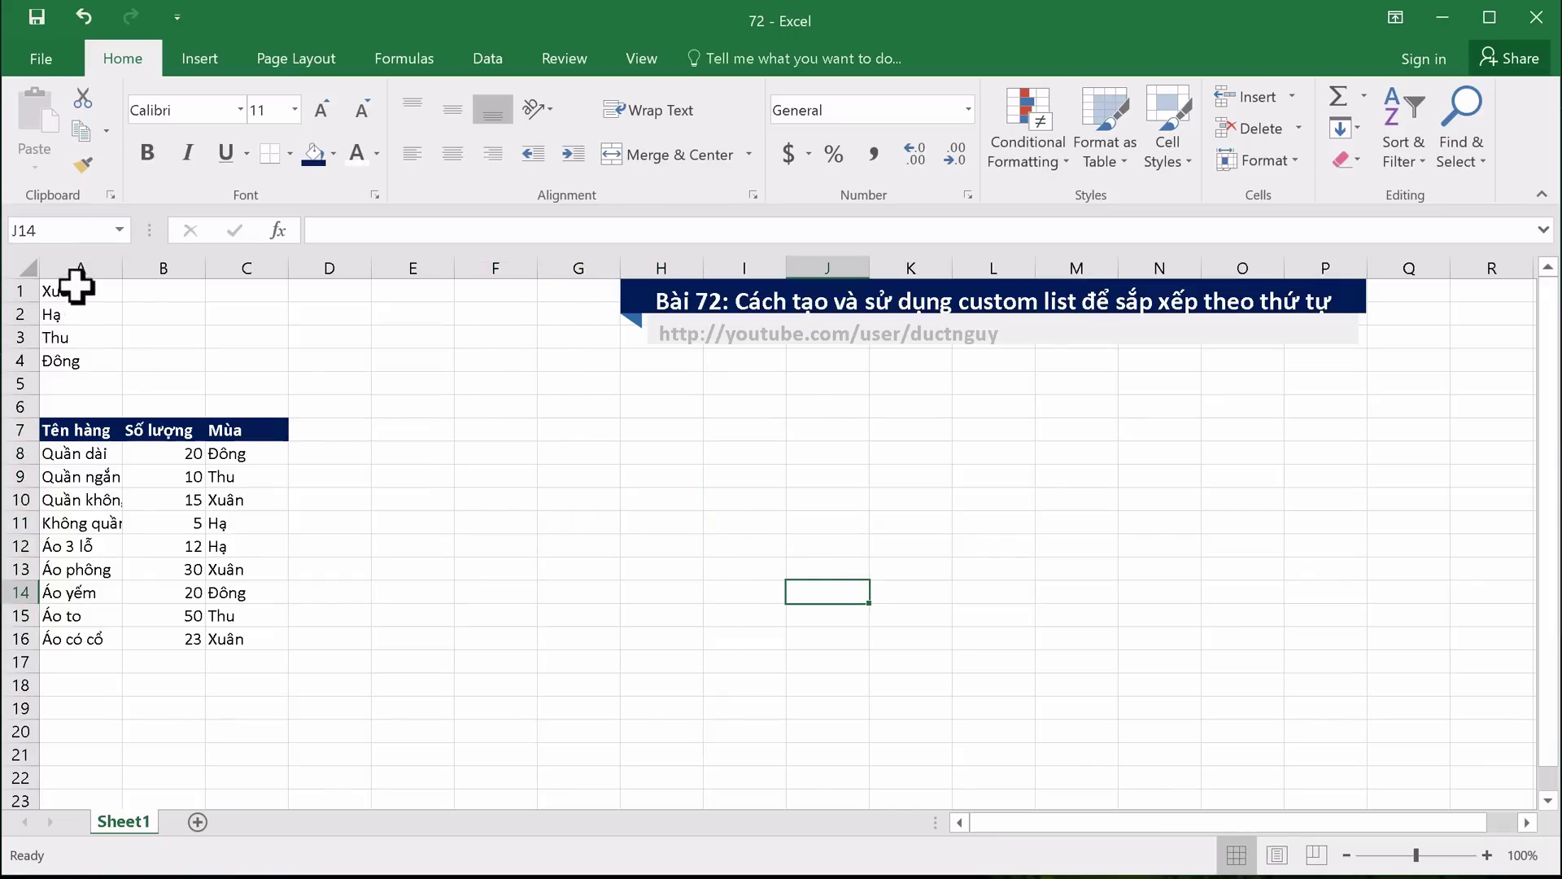
# Apply All Borders to the item table A7:C16 and reselect the table
pyautogui.moveTo(72, 418); pyautogui.dragTo(223, 635)
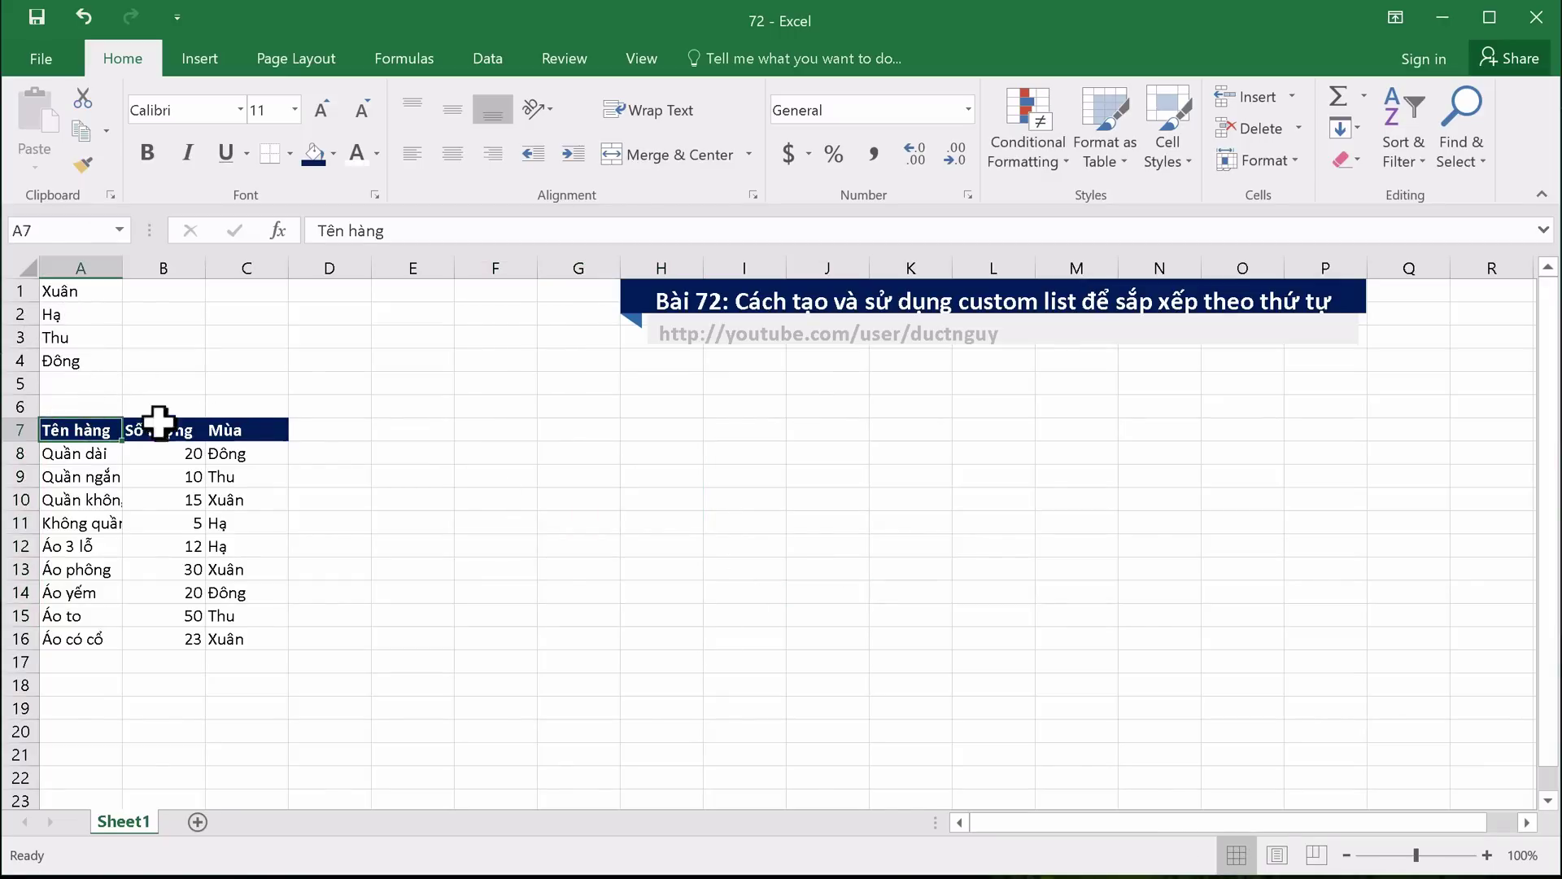
pyautogui.click(290, 153)
pyautogui.click(322, 330)
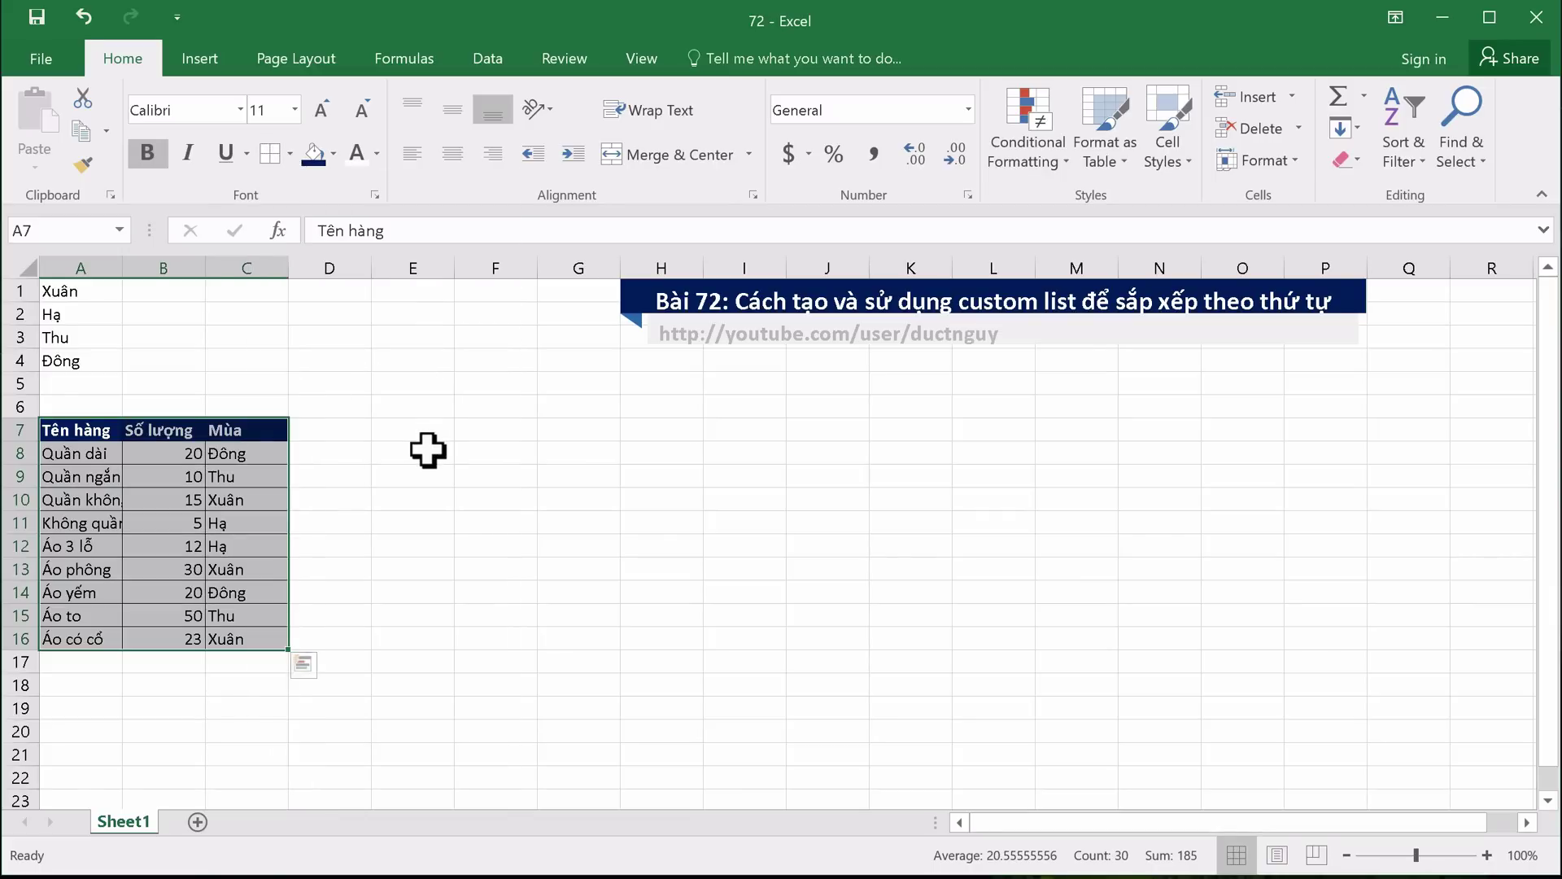
pyautogui.click(424, 451)
pyautogui.click(415, 515)
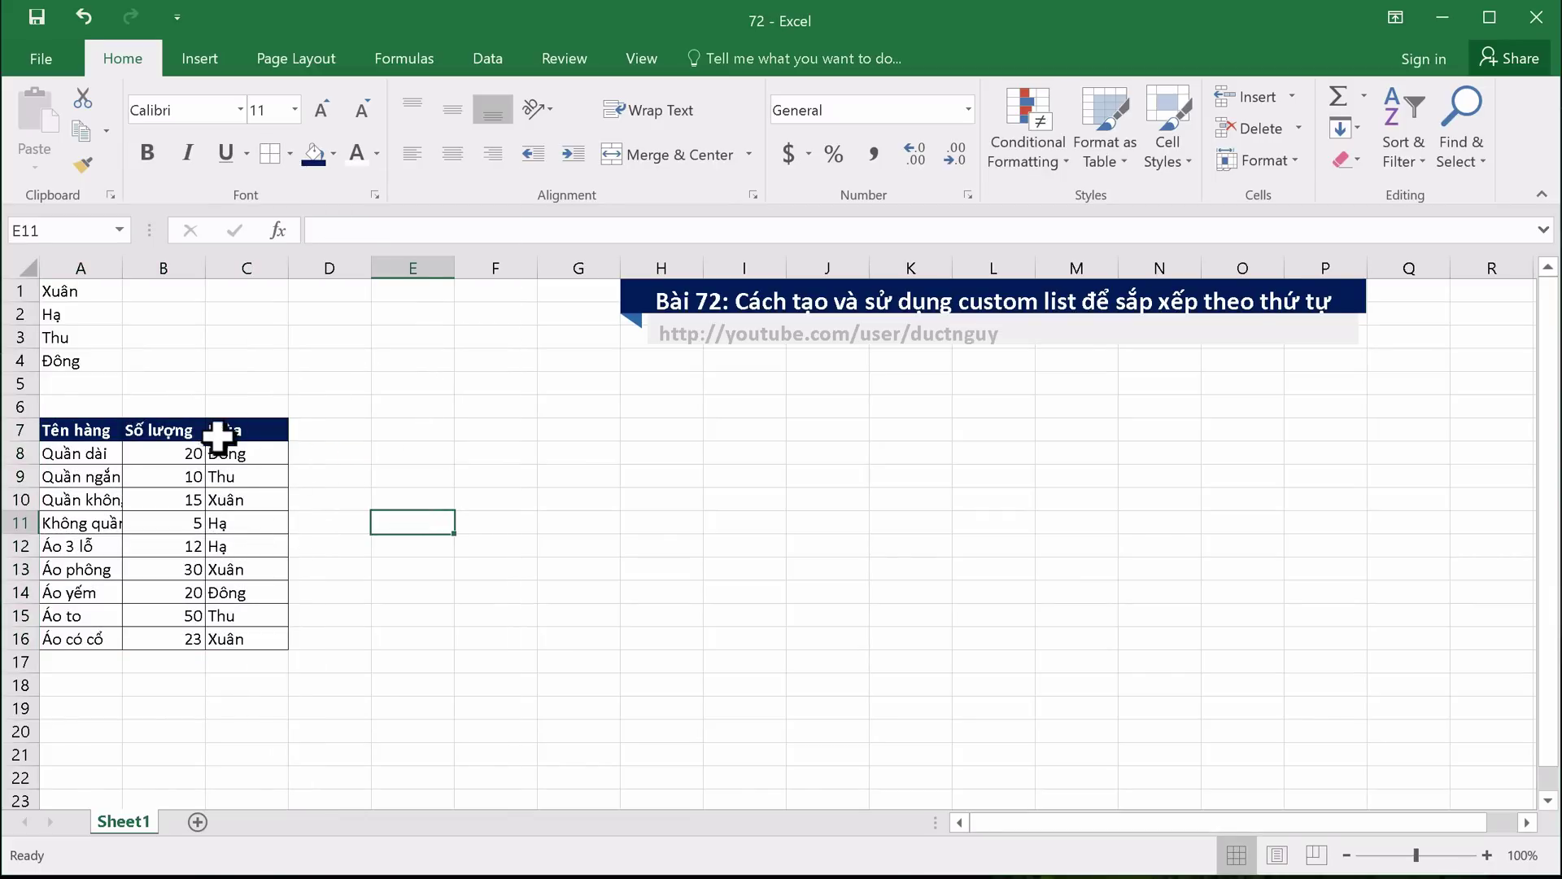
pyautogui.click(52, 421)
pyautogui.moveTo(52, 421); pyautogui.dragTo(214, 619)
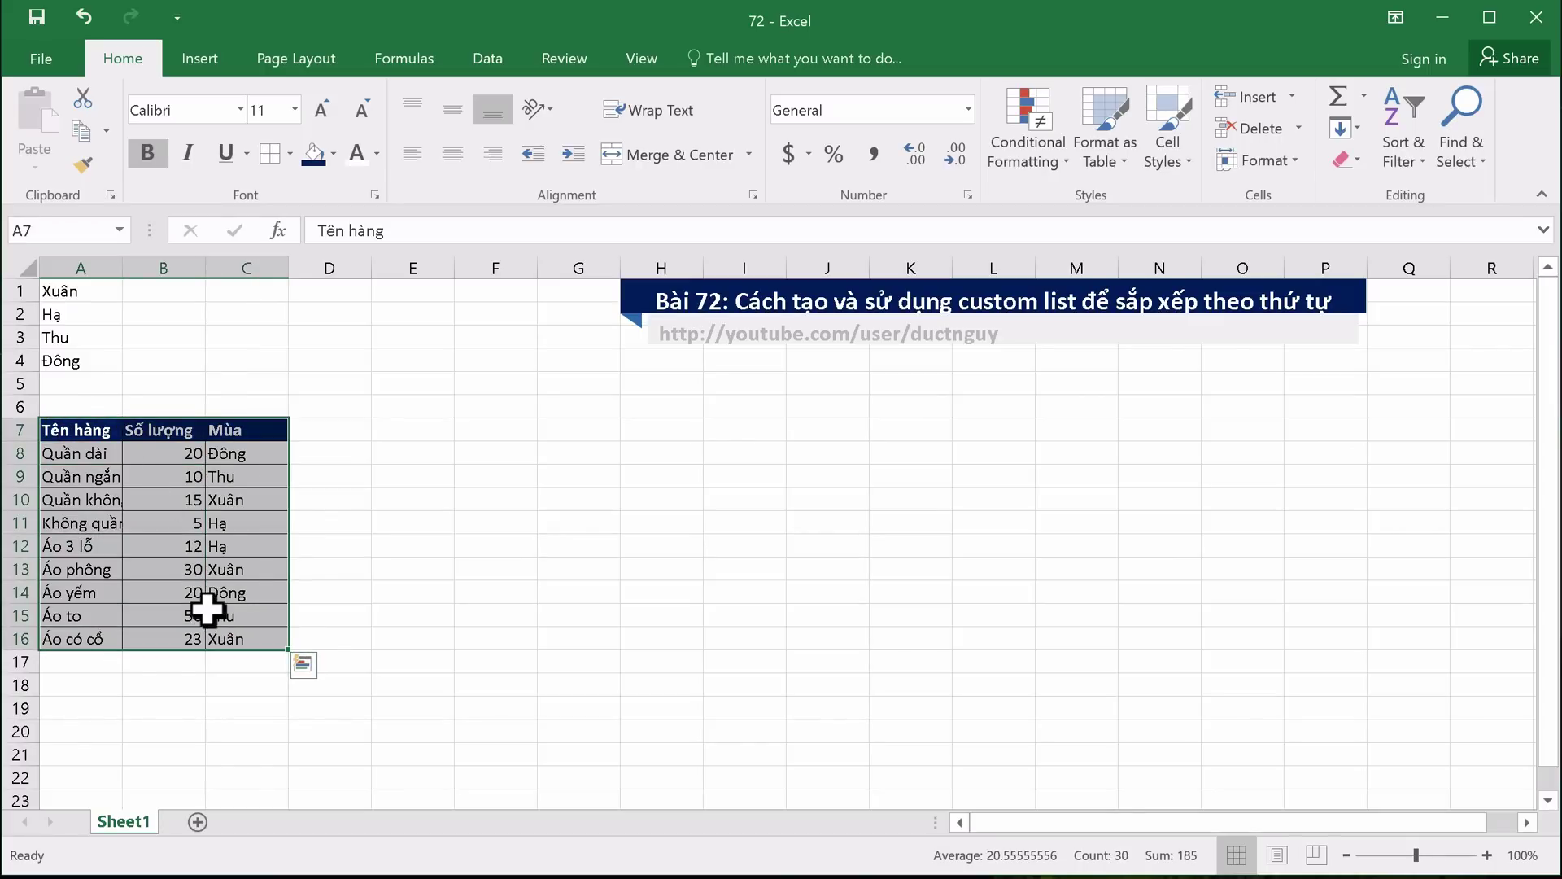
pyautogui.click(484, 58)
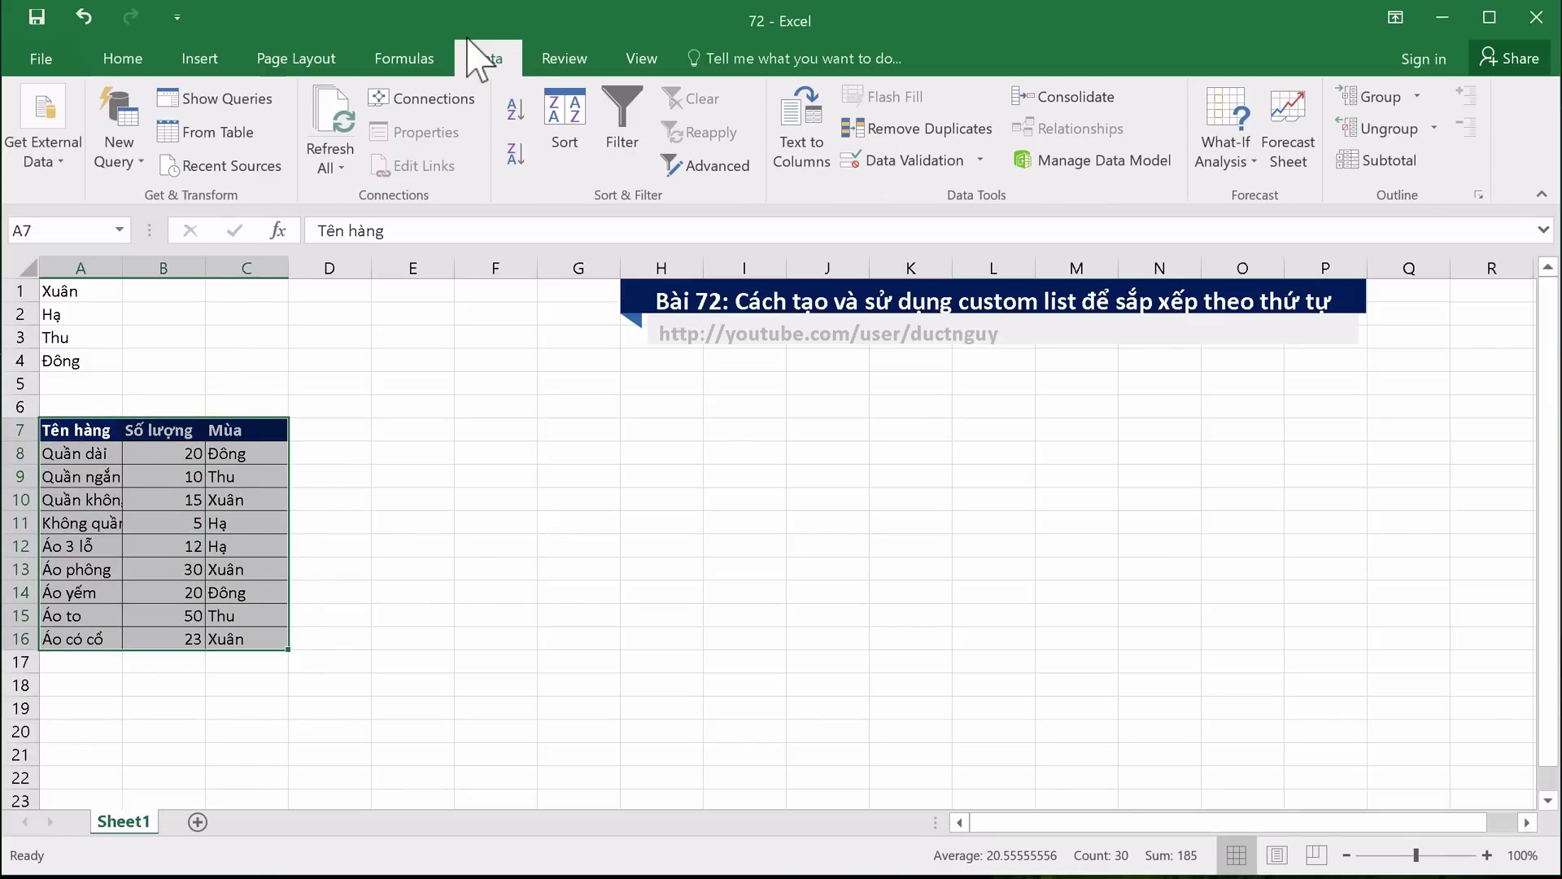
pyautogui.click(616, 106)
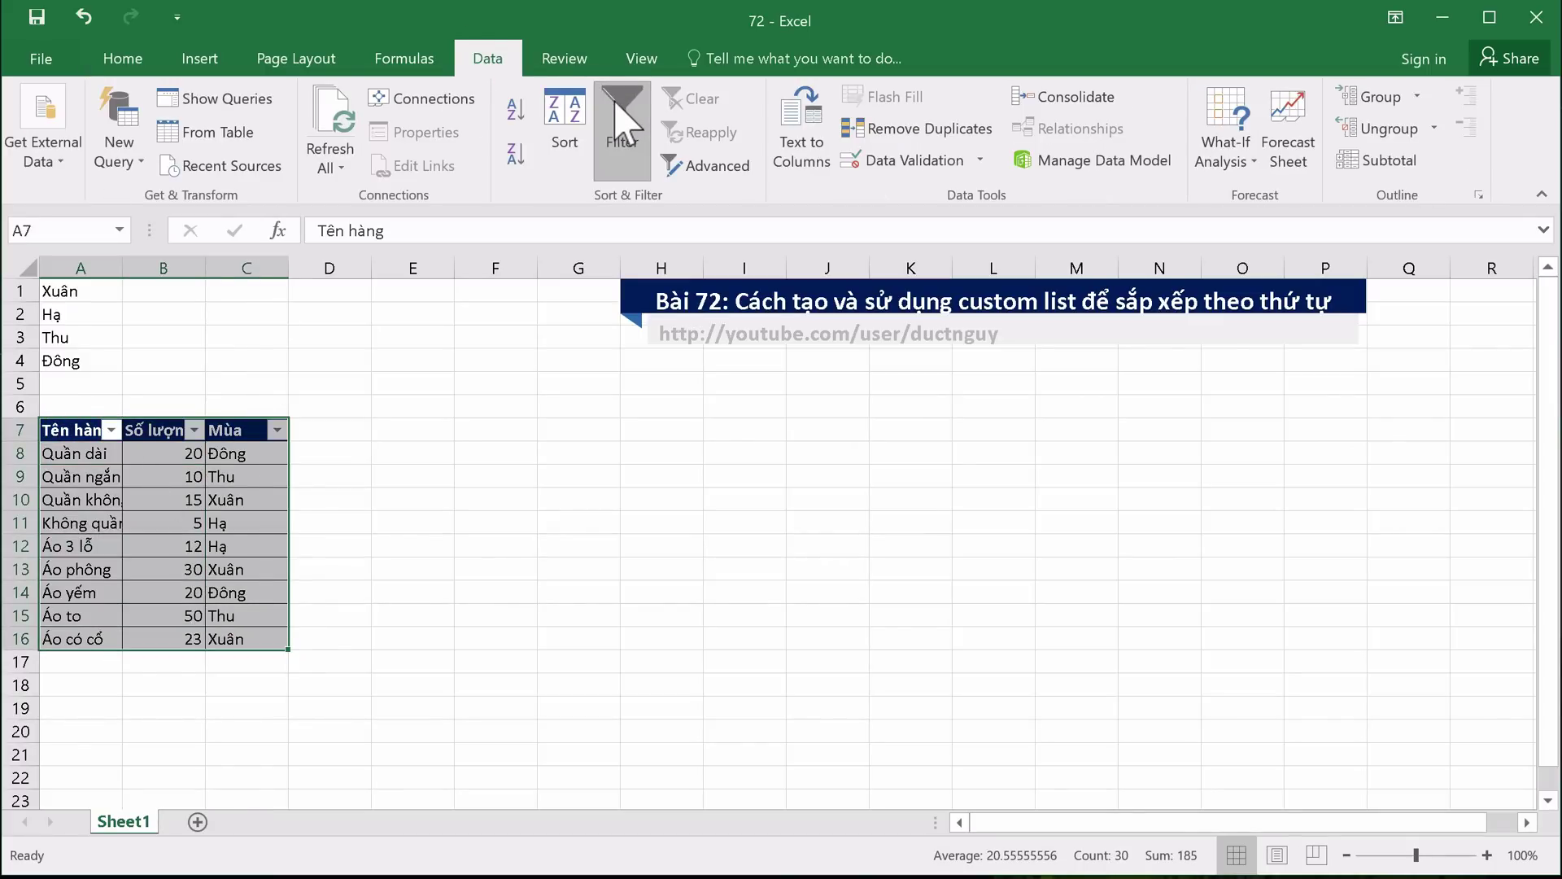
pyautogui.click(349, 424)
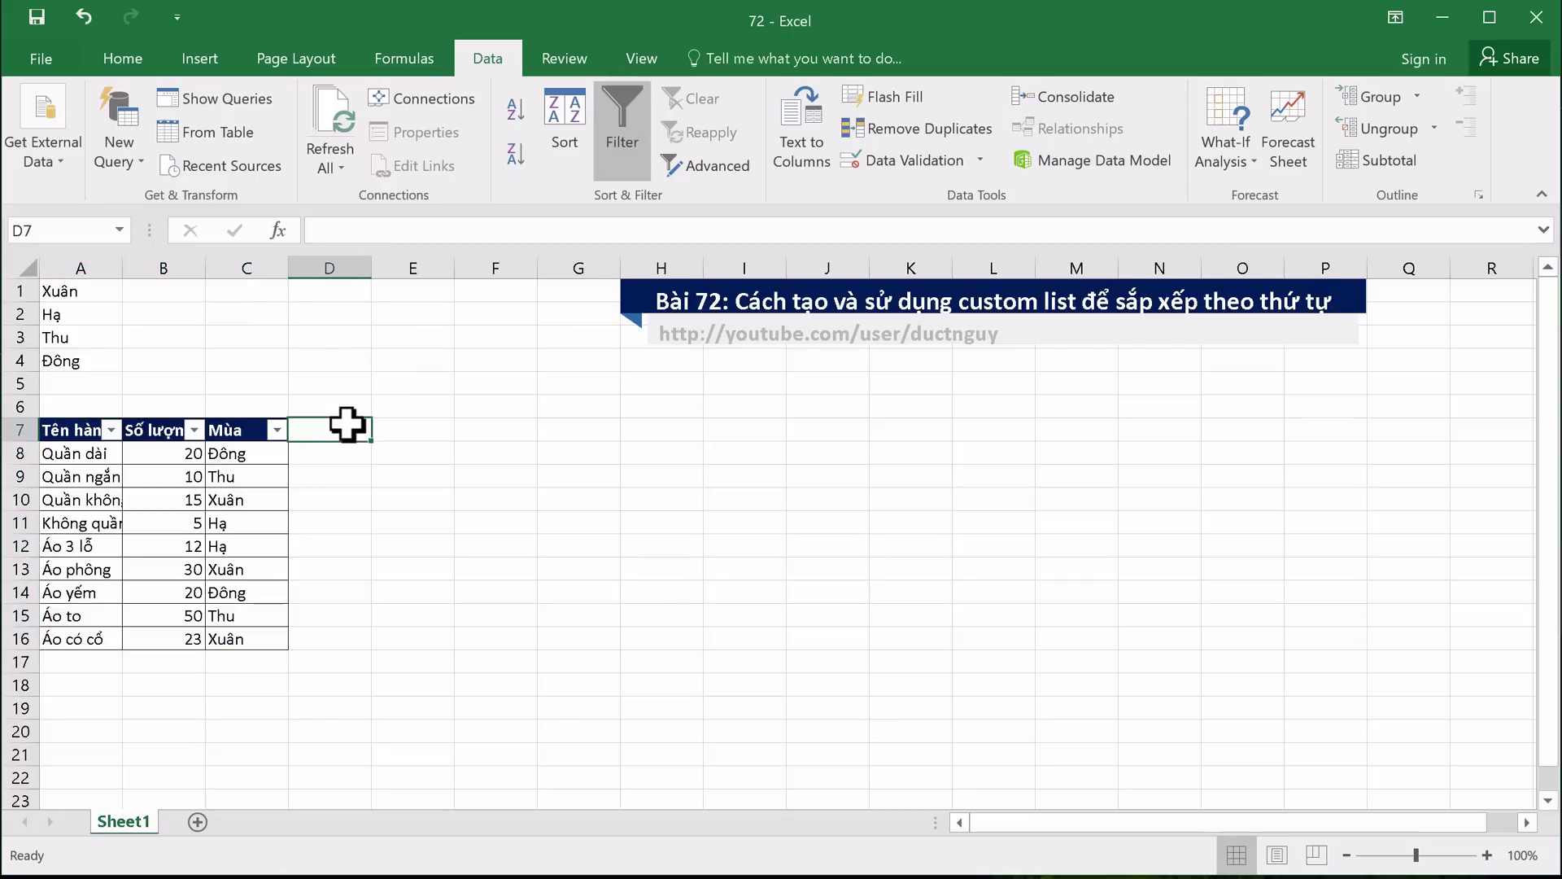
pyautogui.click(277, 430)
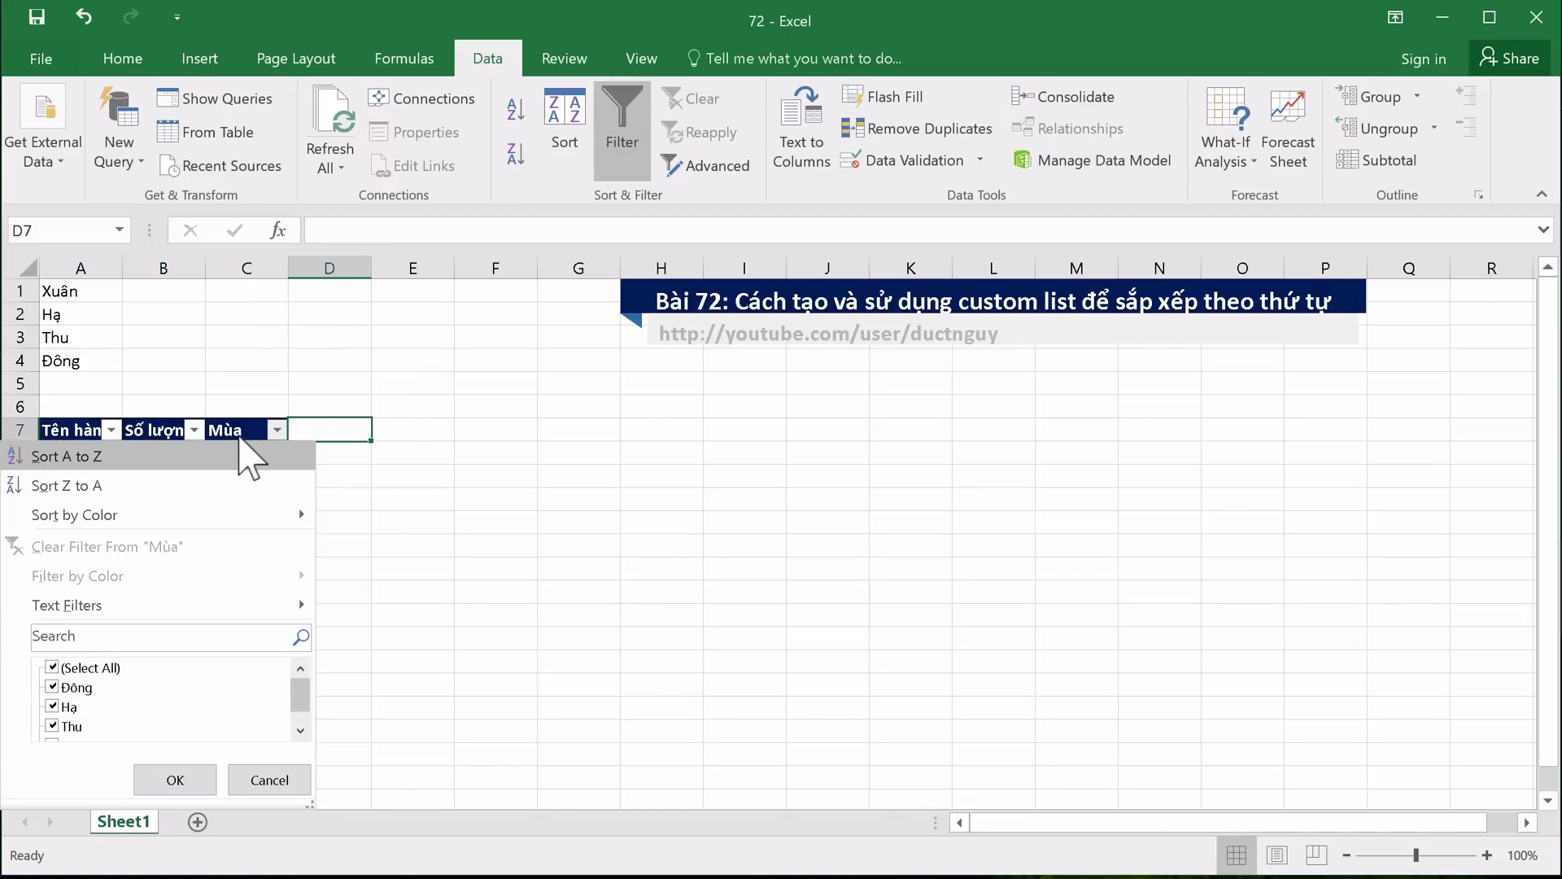
pyautogui.click(248, 457)
pyautogui.click(382, 535)
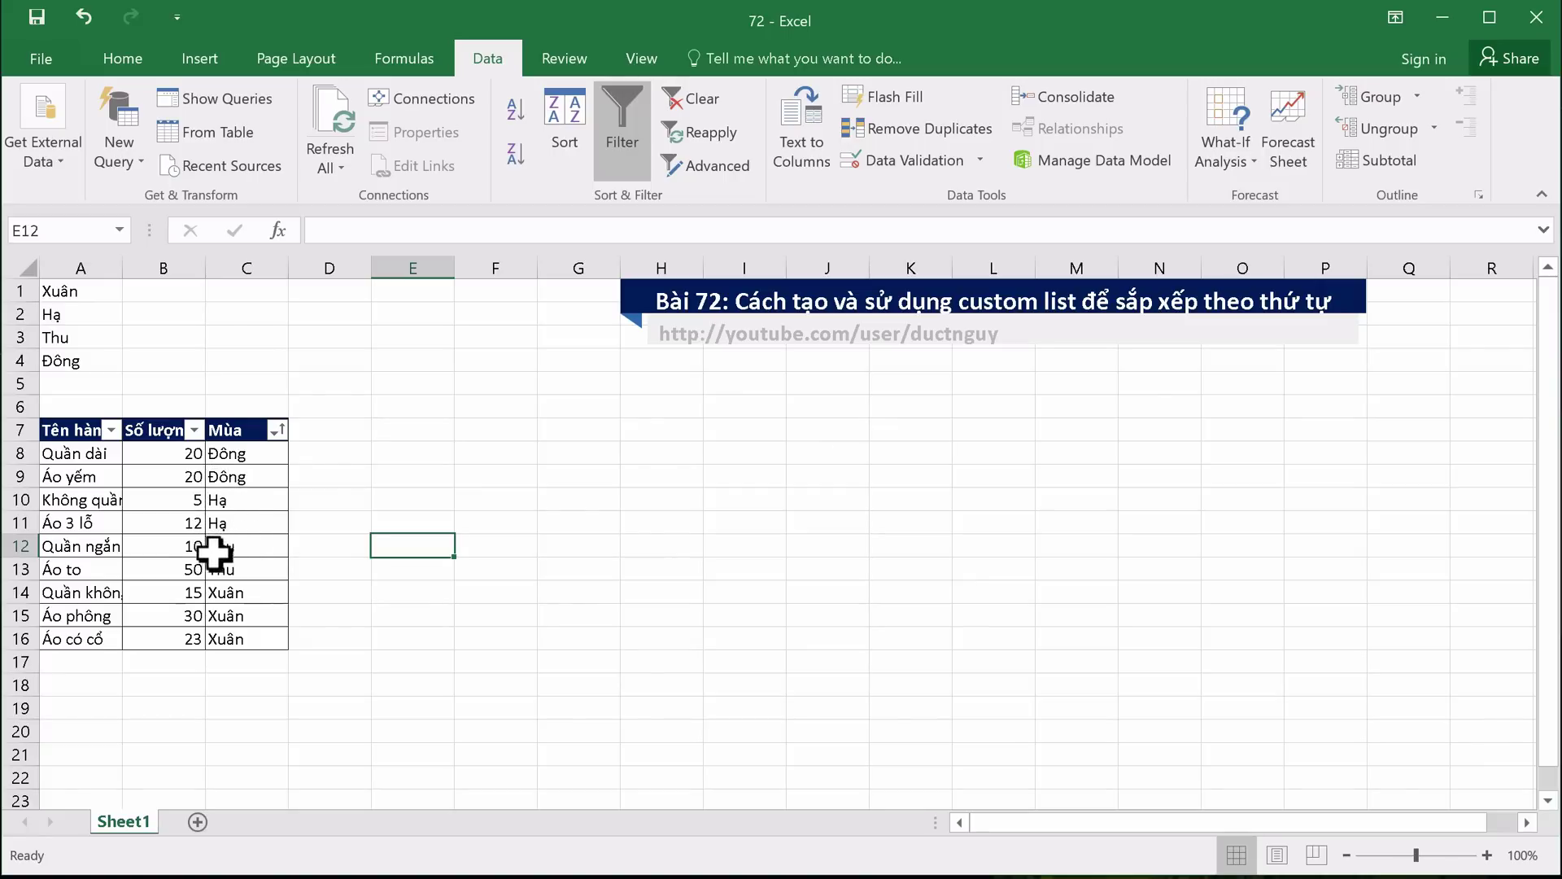
pyautogui.click(319, 612)
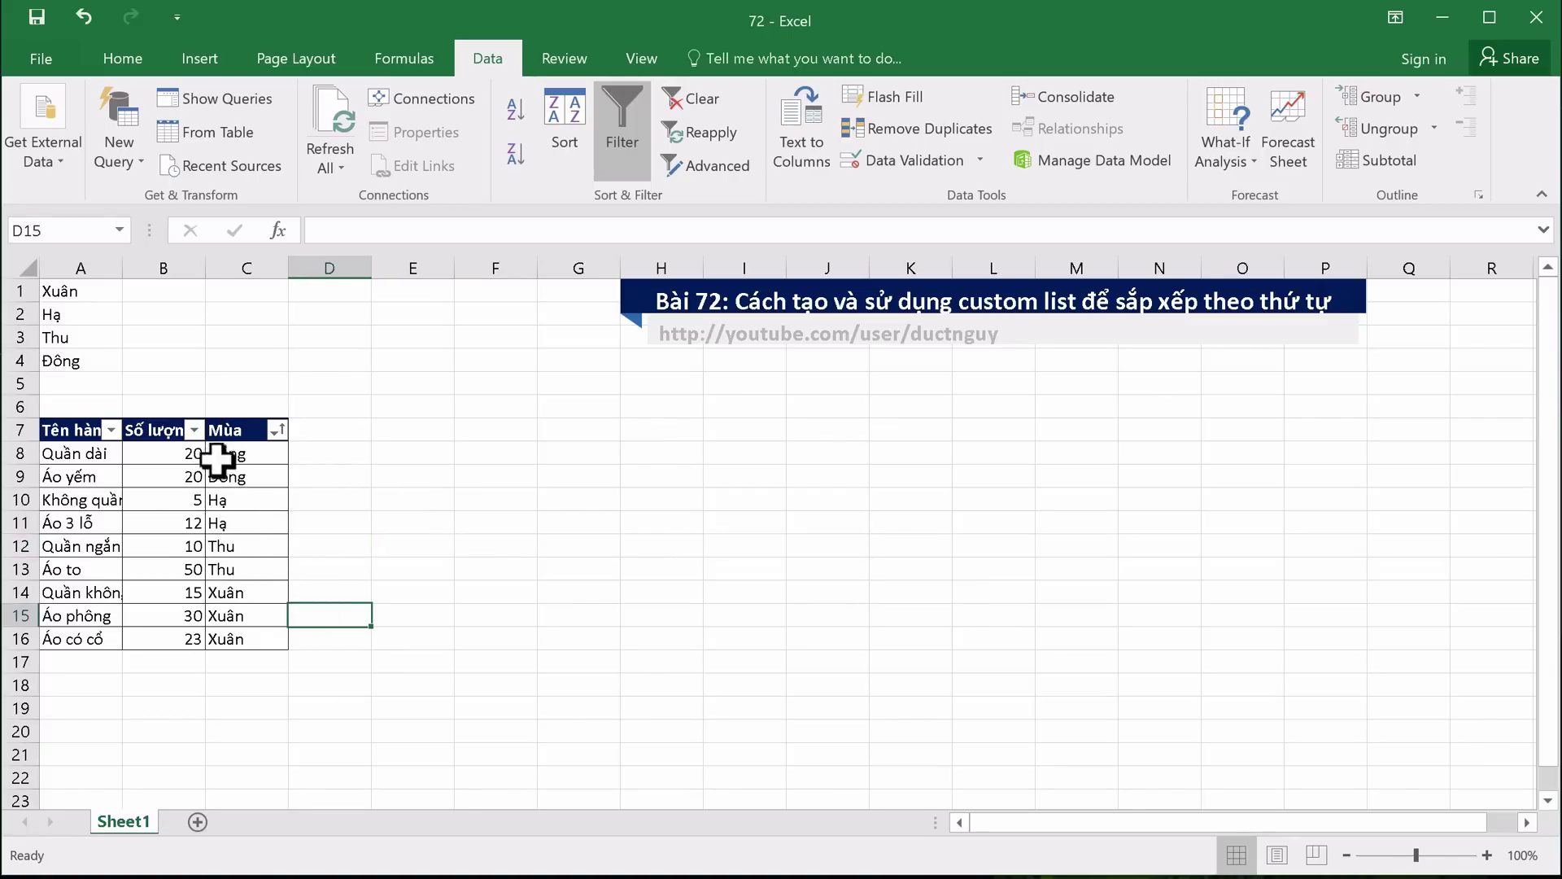
pyautogui.moveTo(224, 452); pyautogui.dragTo(242, 629)
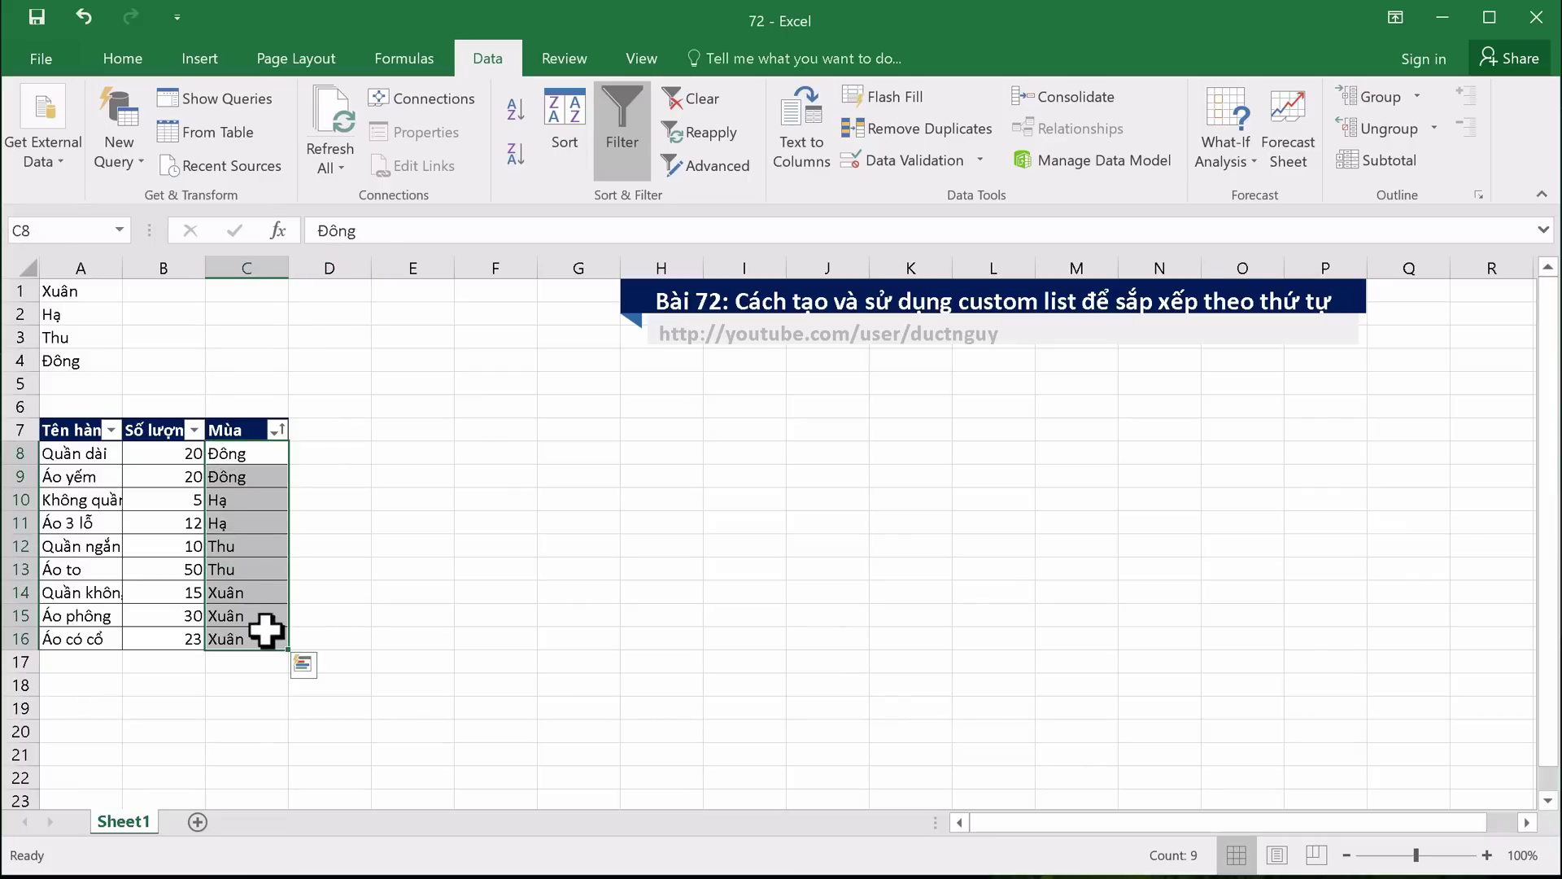
pyautogui.click(359, 631)
pyautogui.click(374, 521)
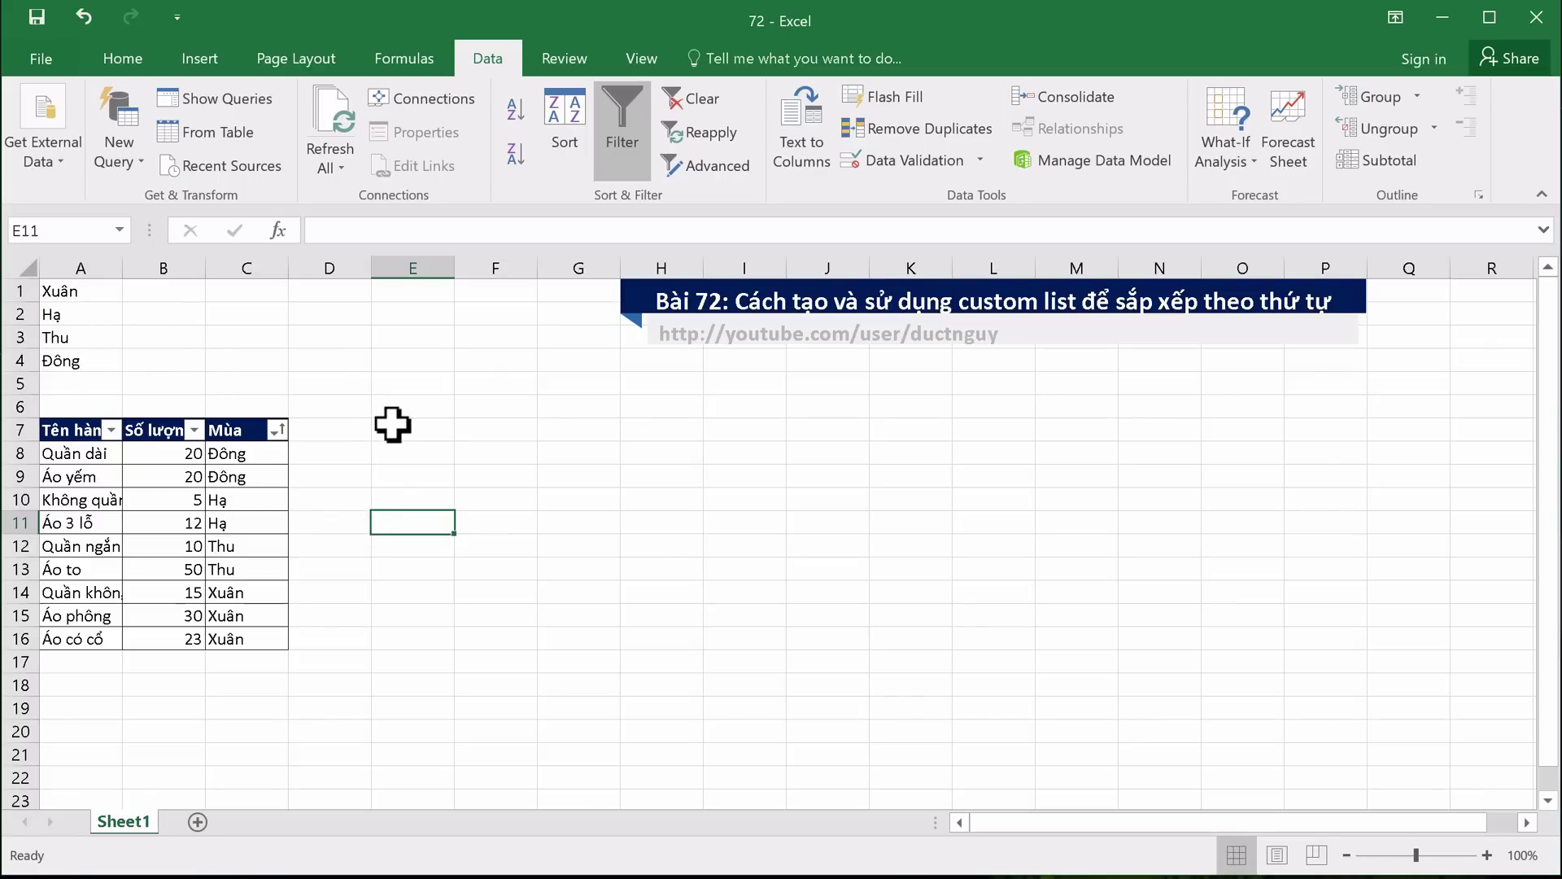
# Select the seasons Xuân, Hạ, Thu, Đông in A1:A4 and open Excel Options' Advanced page
pyautogui.click(356, 444)
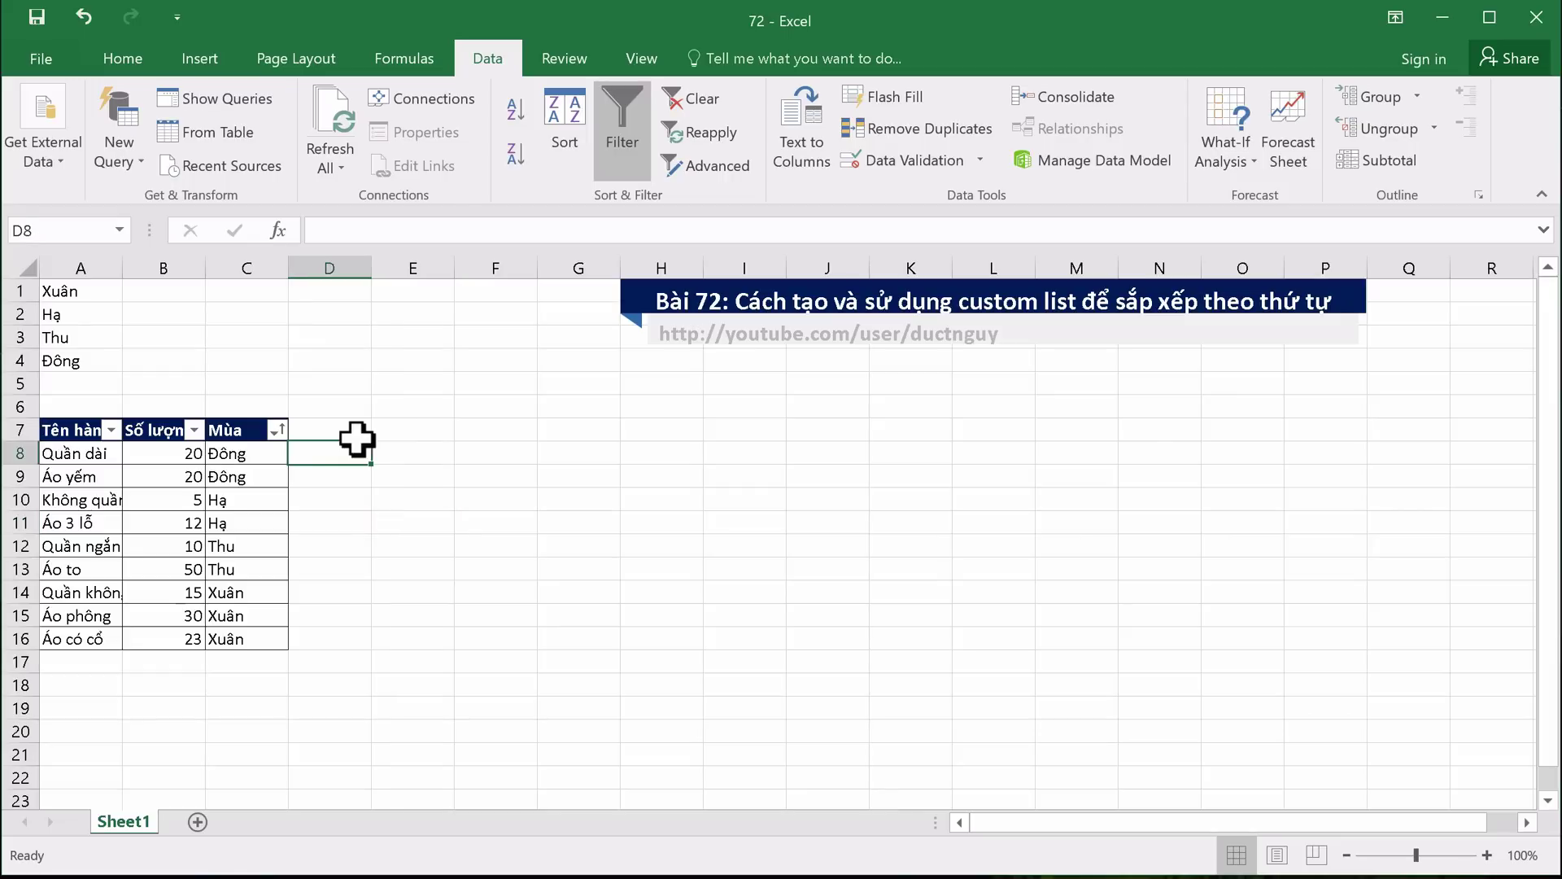
pyautogui.click(385, 513)
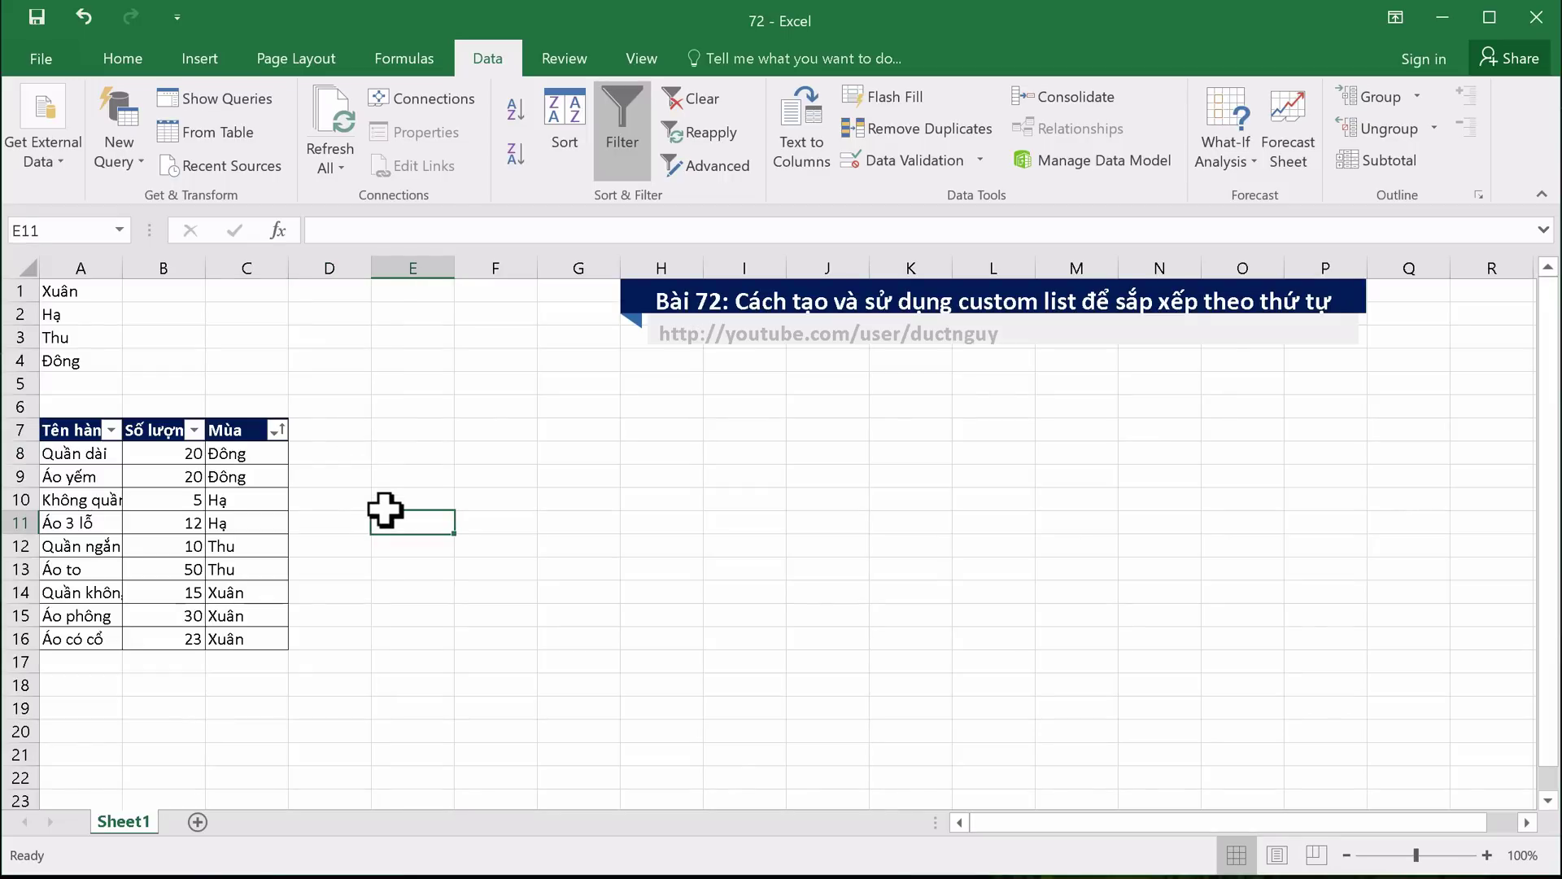
pyautogui.click(78, 282)
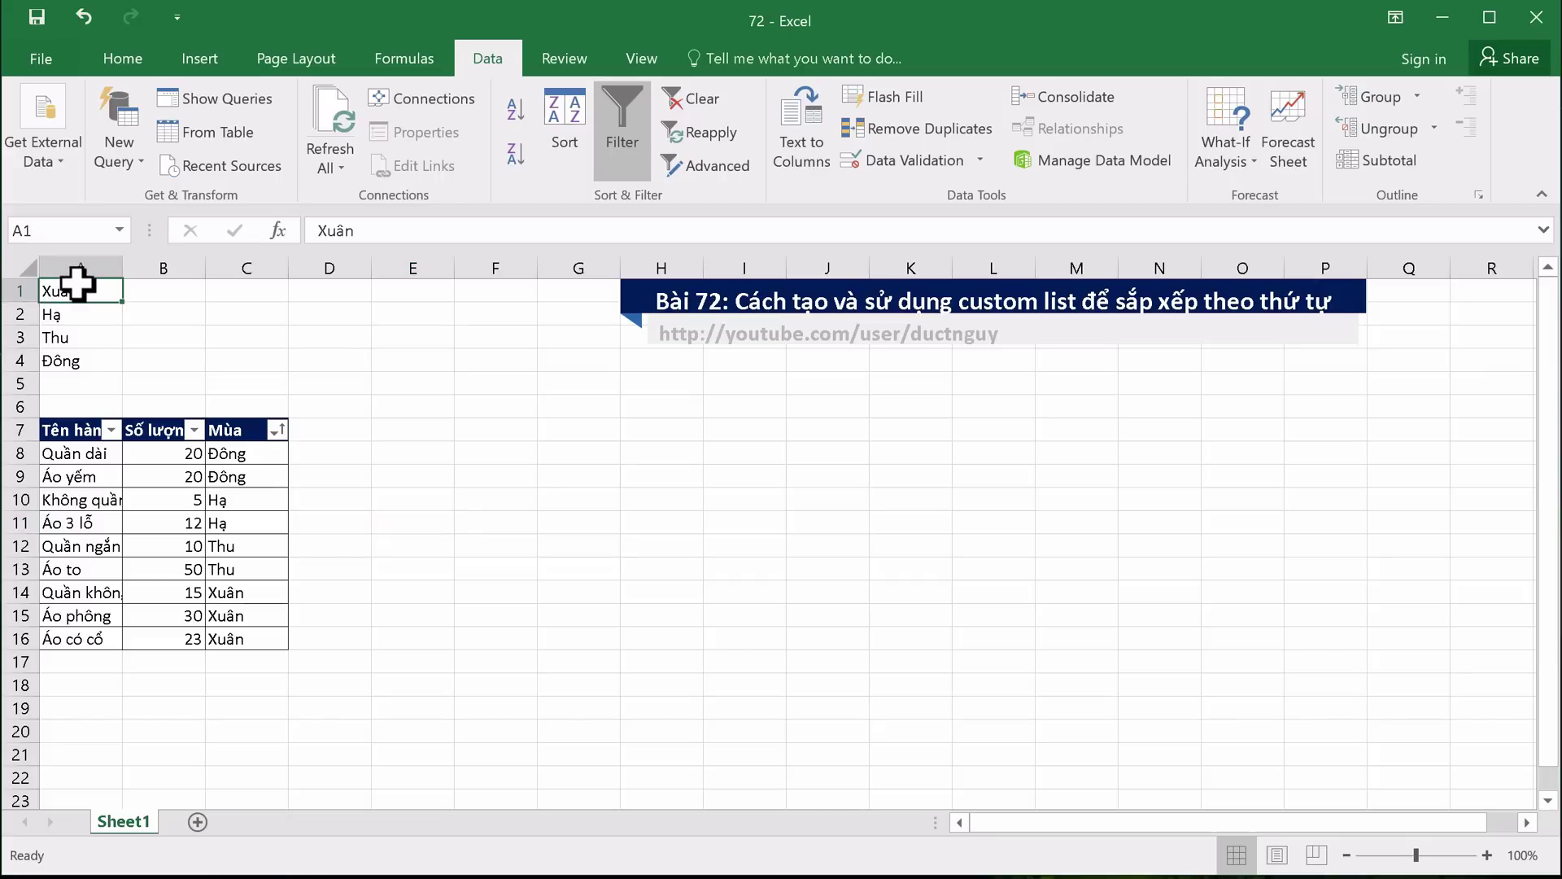
pyautogui.moveTo(77, 283); pyautogui.dragTo(89, 349)
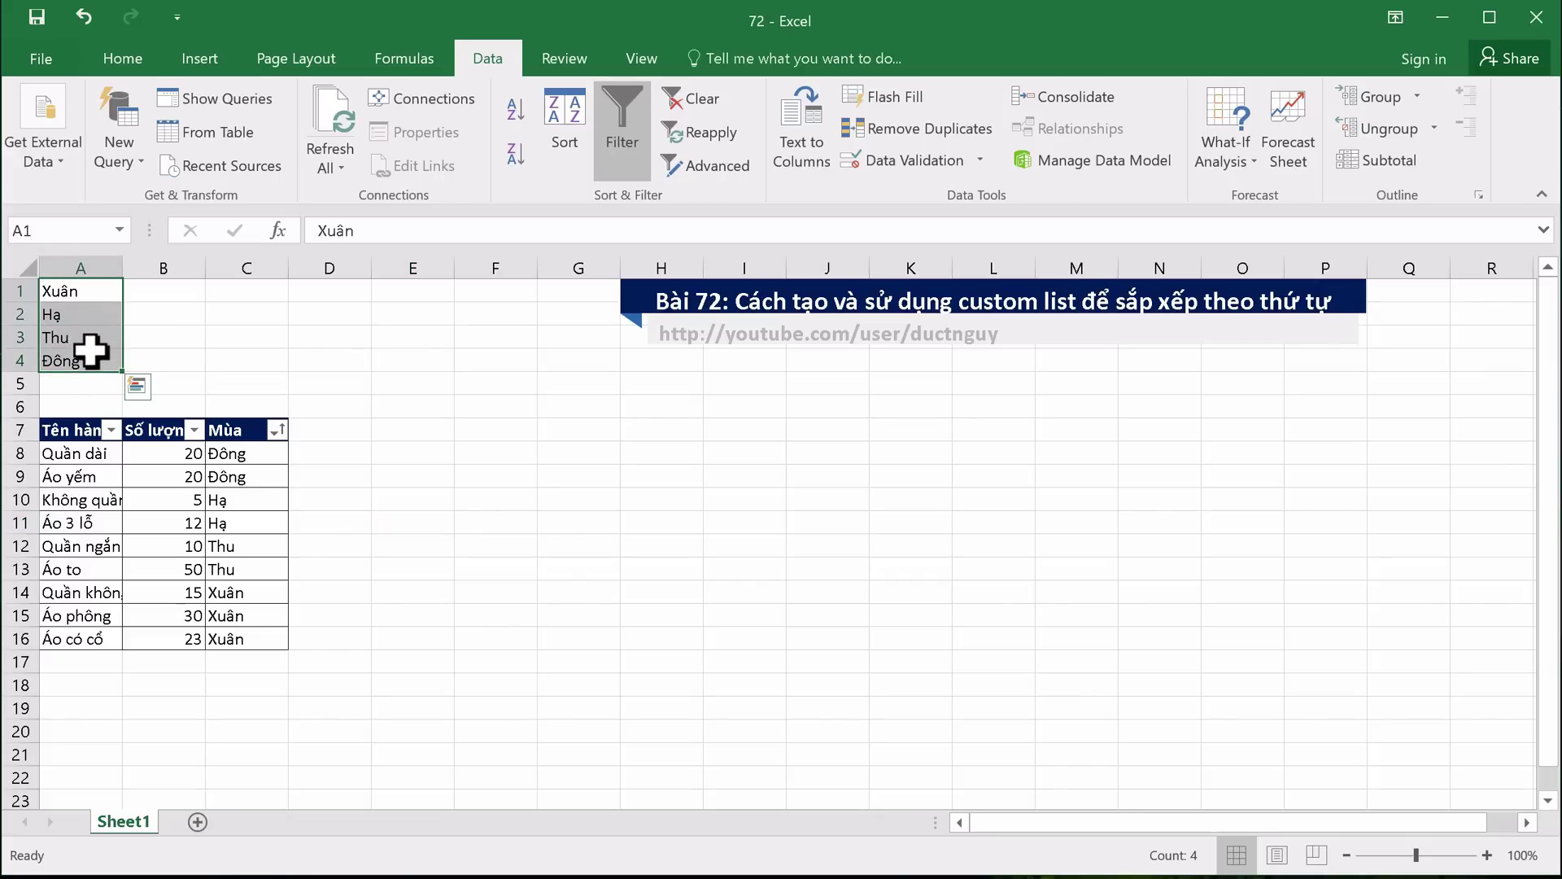
pyautogui.click(25, 47)
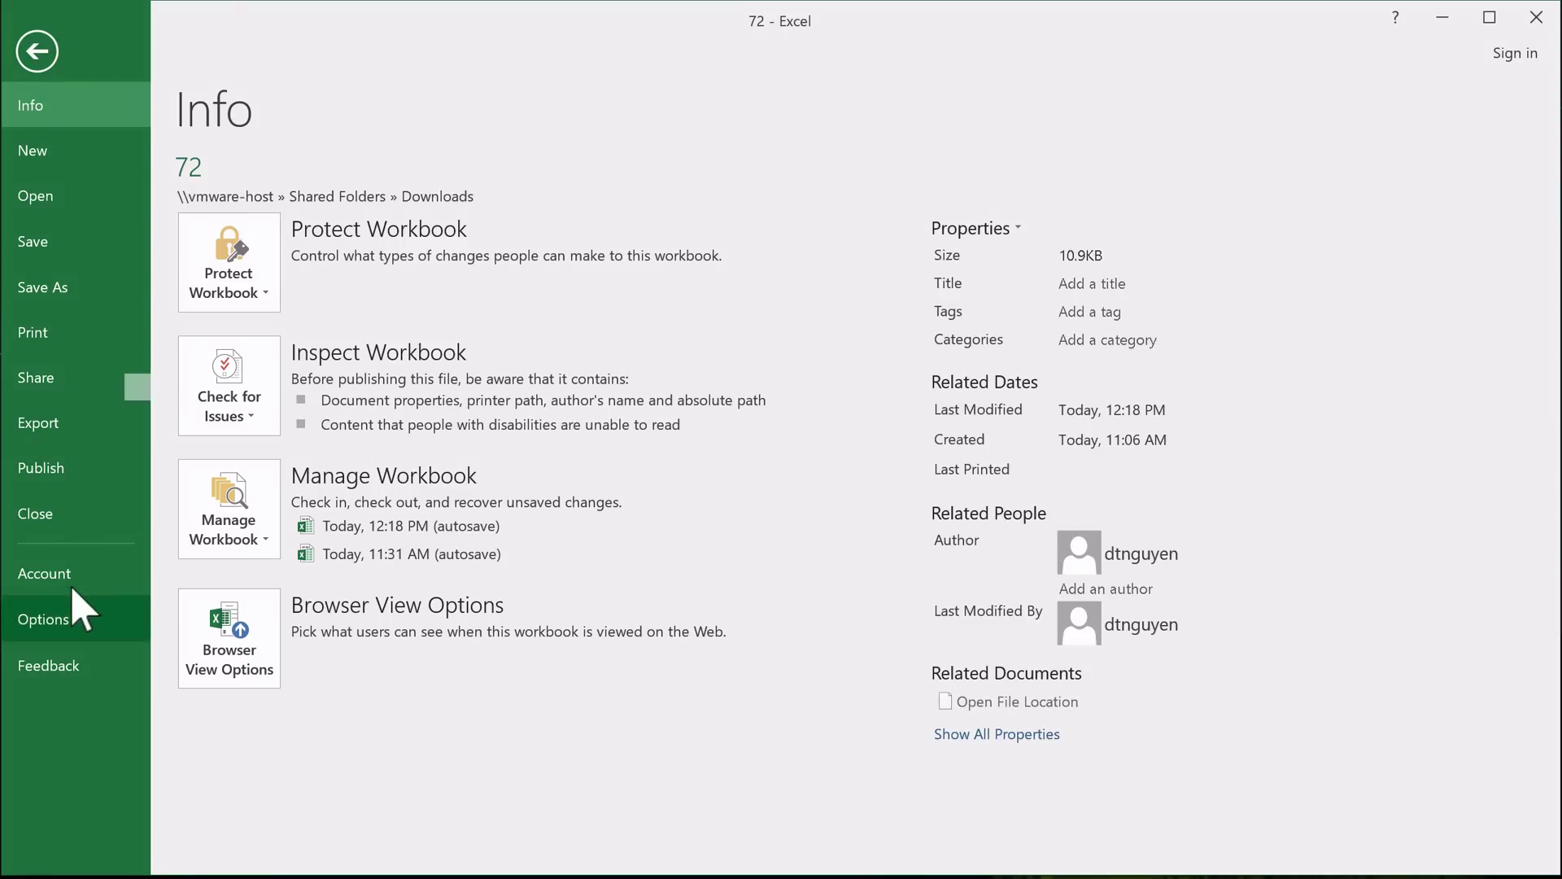
pyautogui.click(81, 610)
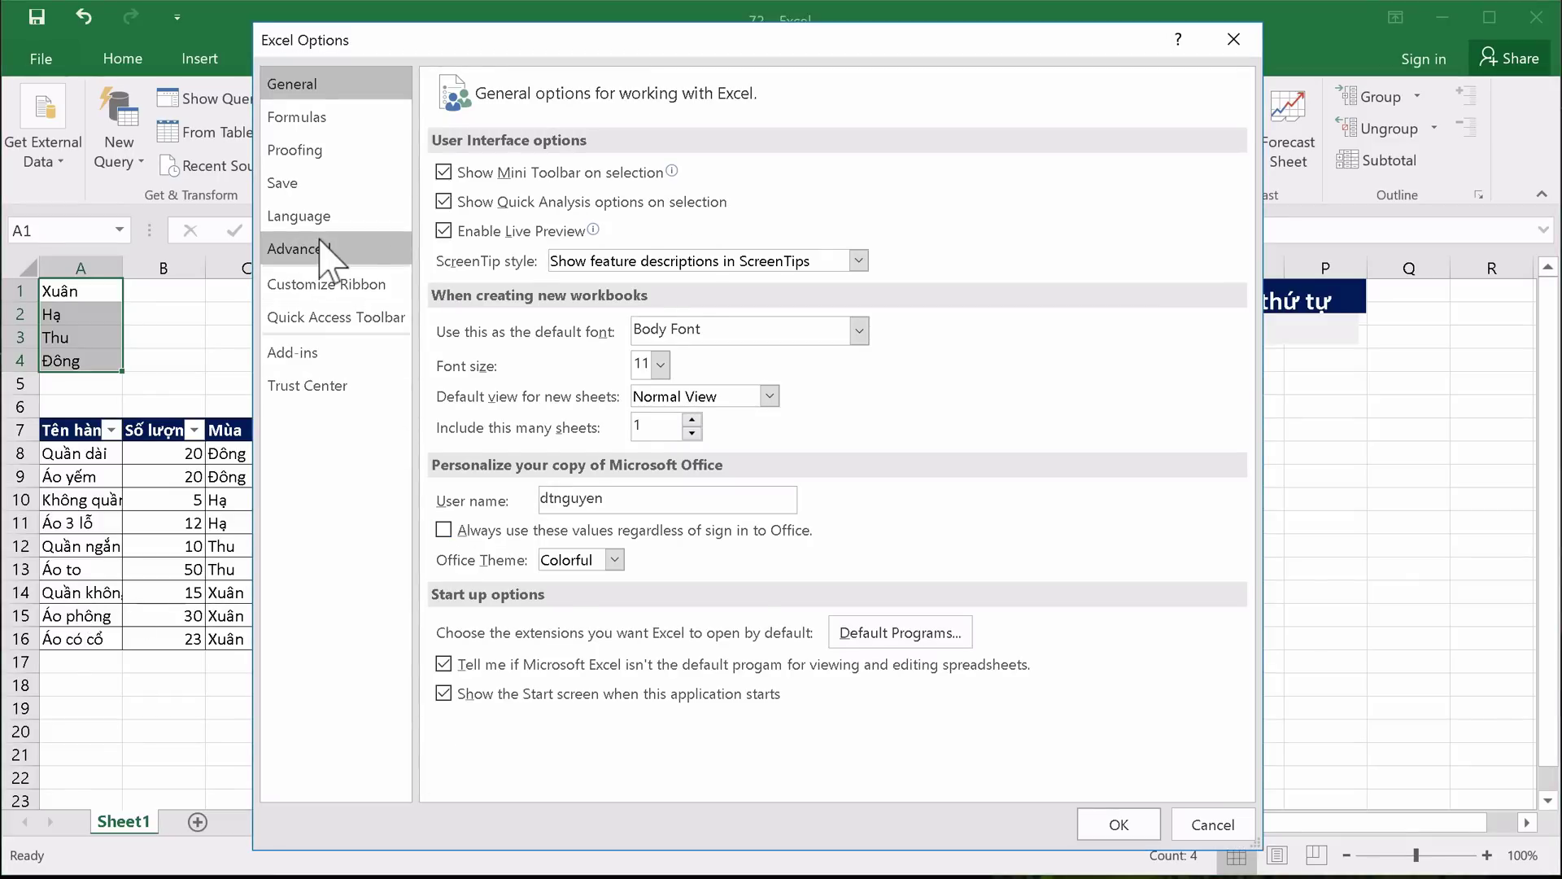
pyautogui.click(325, 250)
pyautogui.moveTo(1237, 237); pyautogui.dragTo(1245, 735)
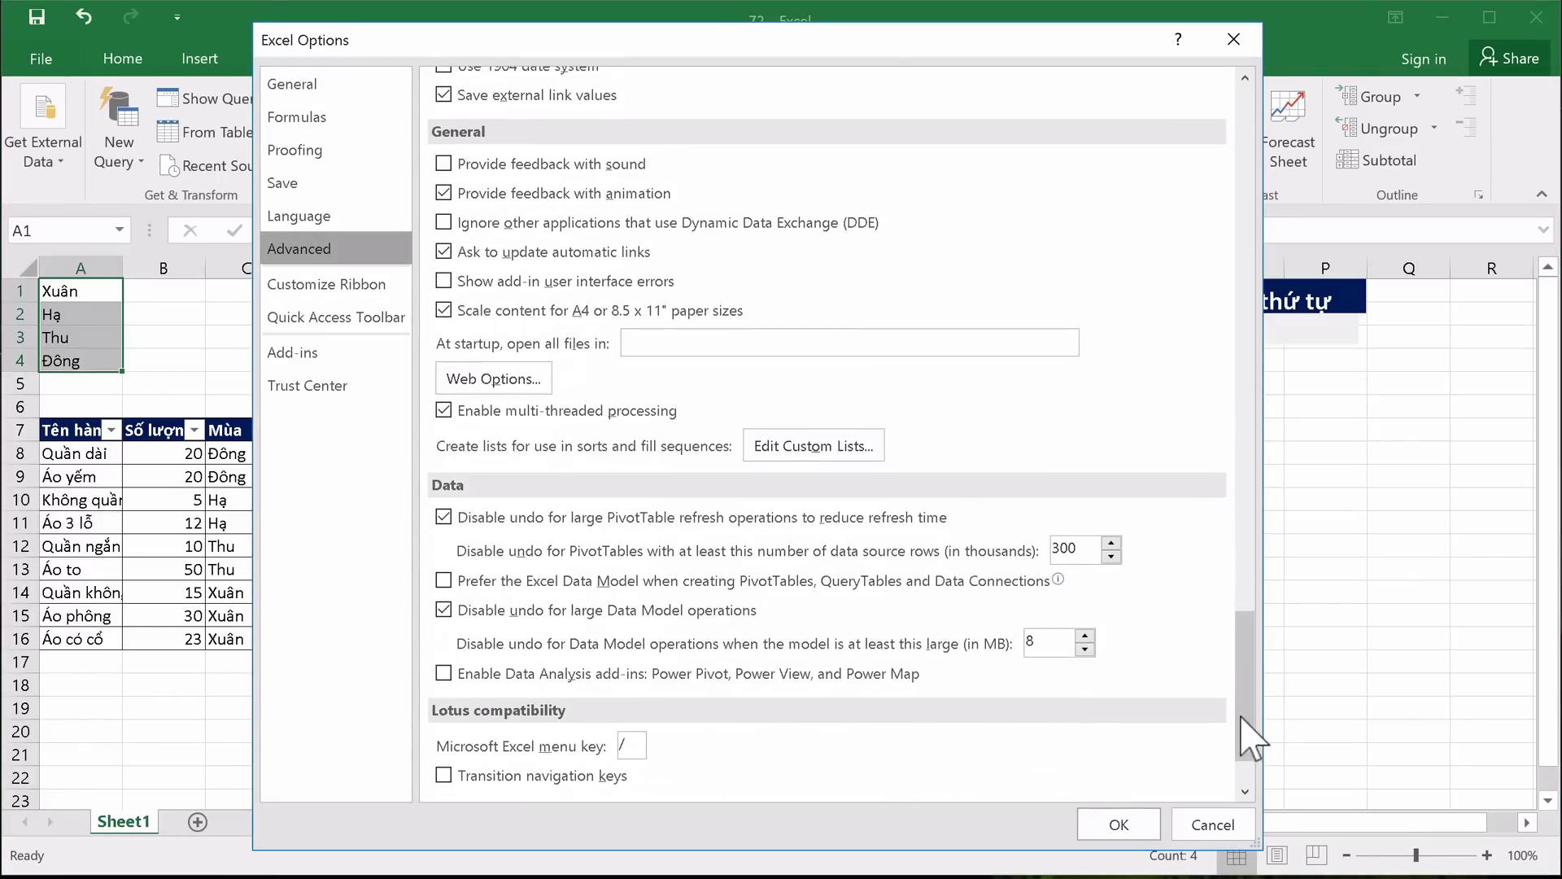
# Import $A$1:$A$4 in Edit Custom Lists and close both dialogs with OK
pyautogui.click(862, 439)
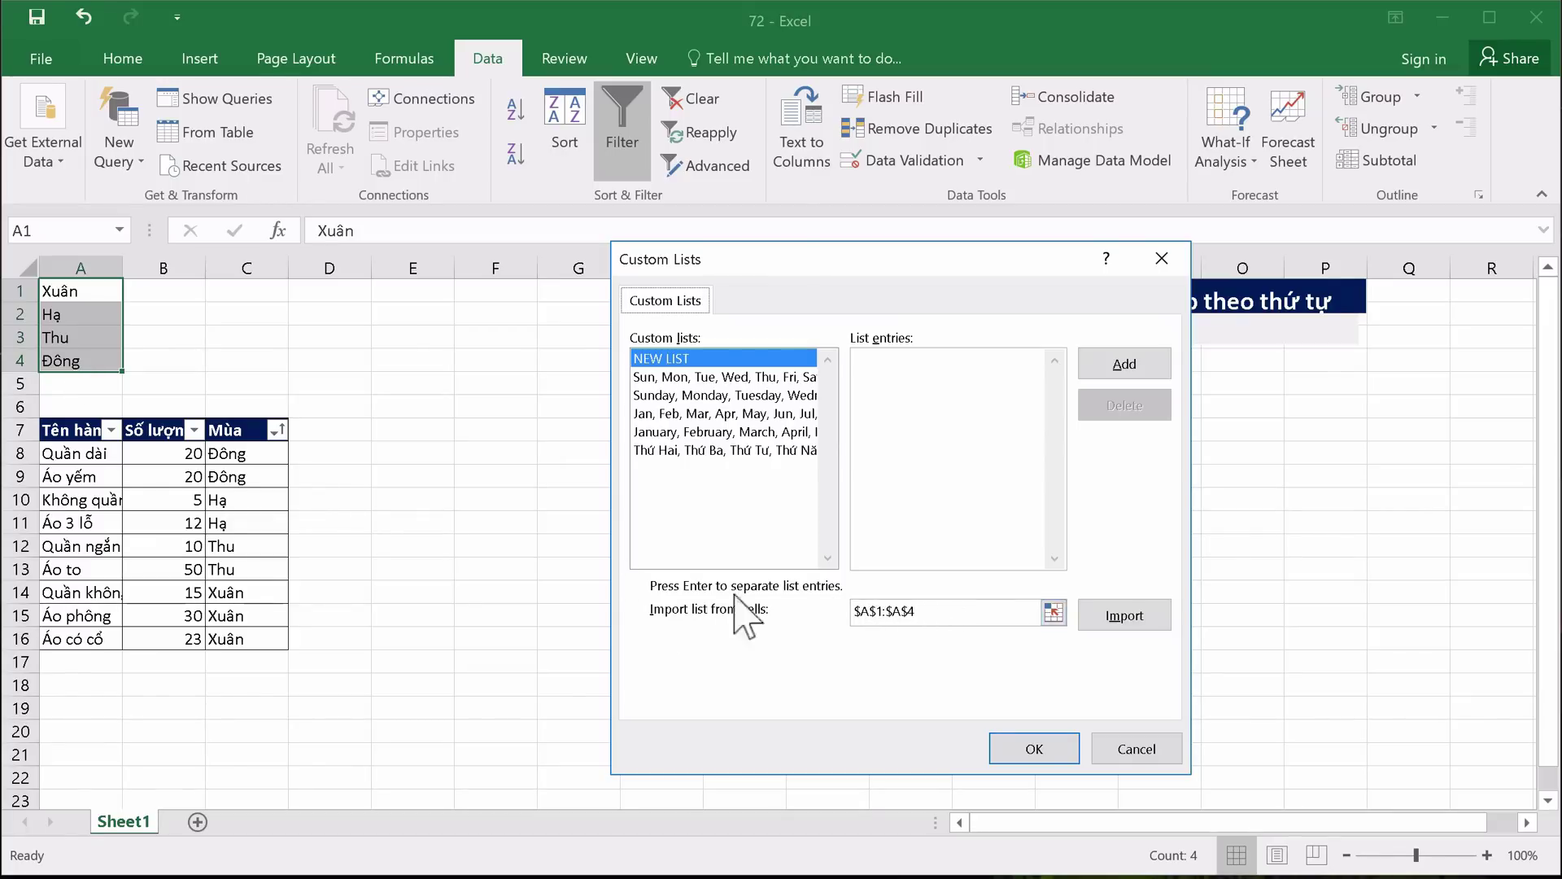
pyautogui.click(1124, 616)
pyautogui.click(1041, 741)
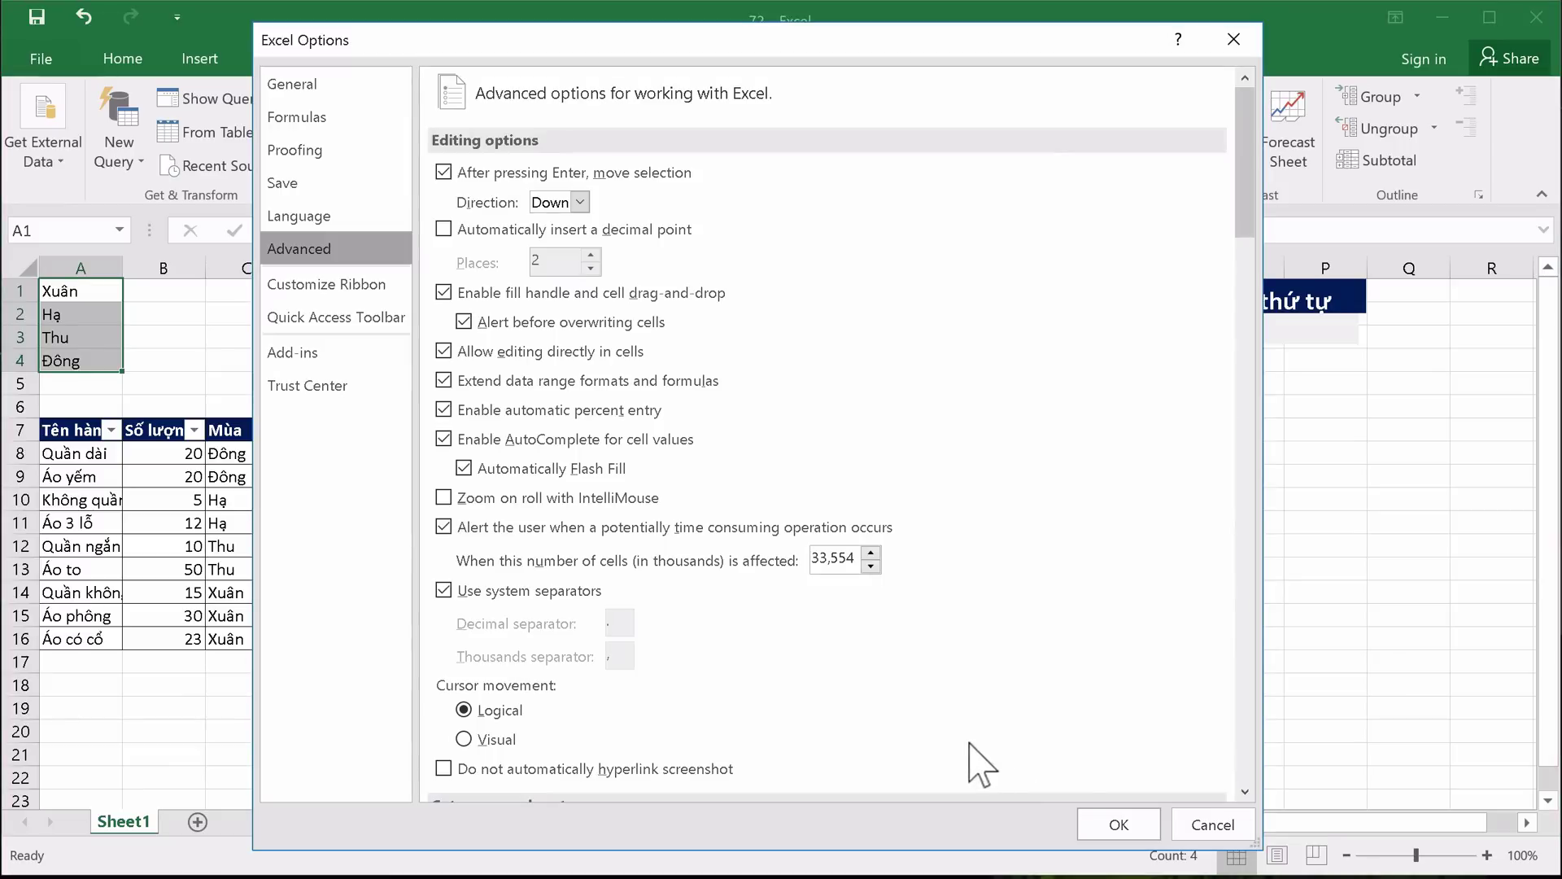
pyautogui.click(1103, 822)
# Select the whole item table and set up a sort on the Mùa column
pyautogui.click(382, 521)
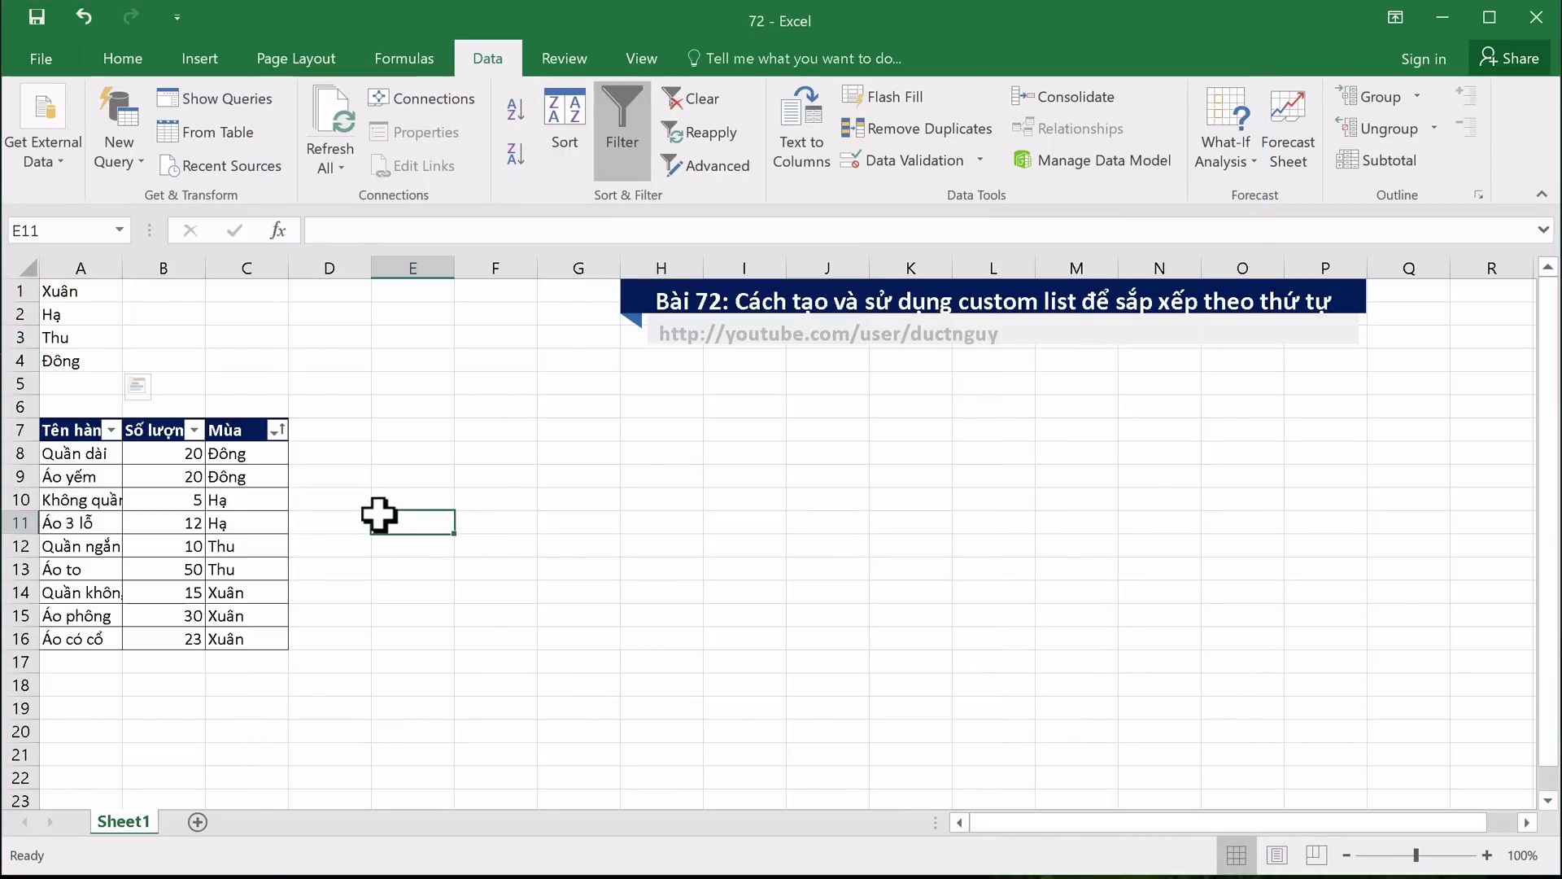
pyautogui.click(81, 470)
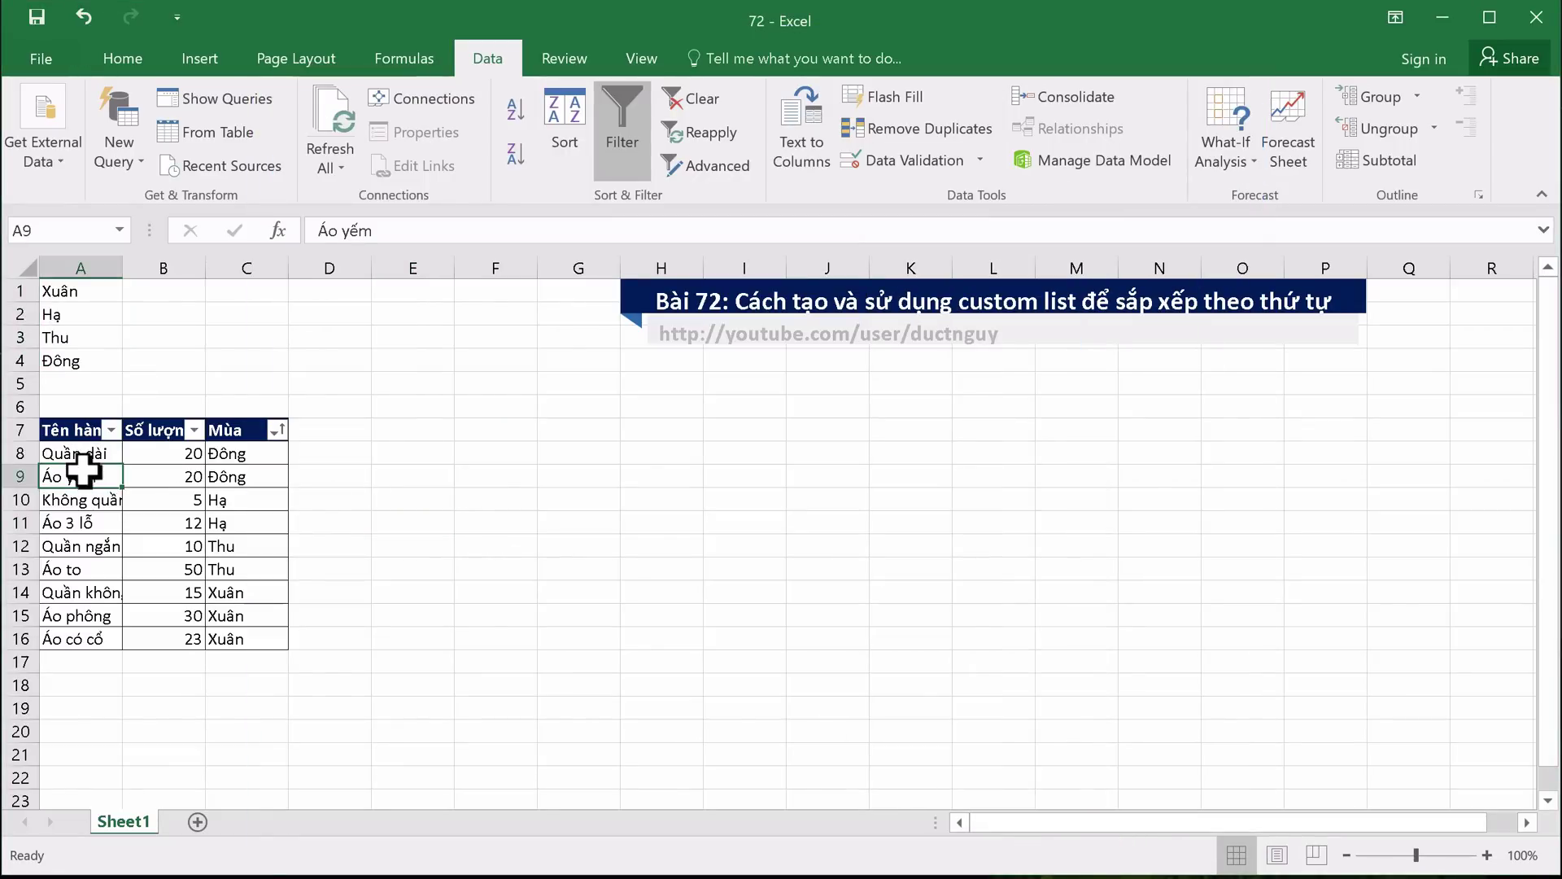
pyautogui.hotkey('ctrl', 'a')
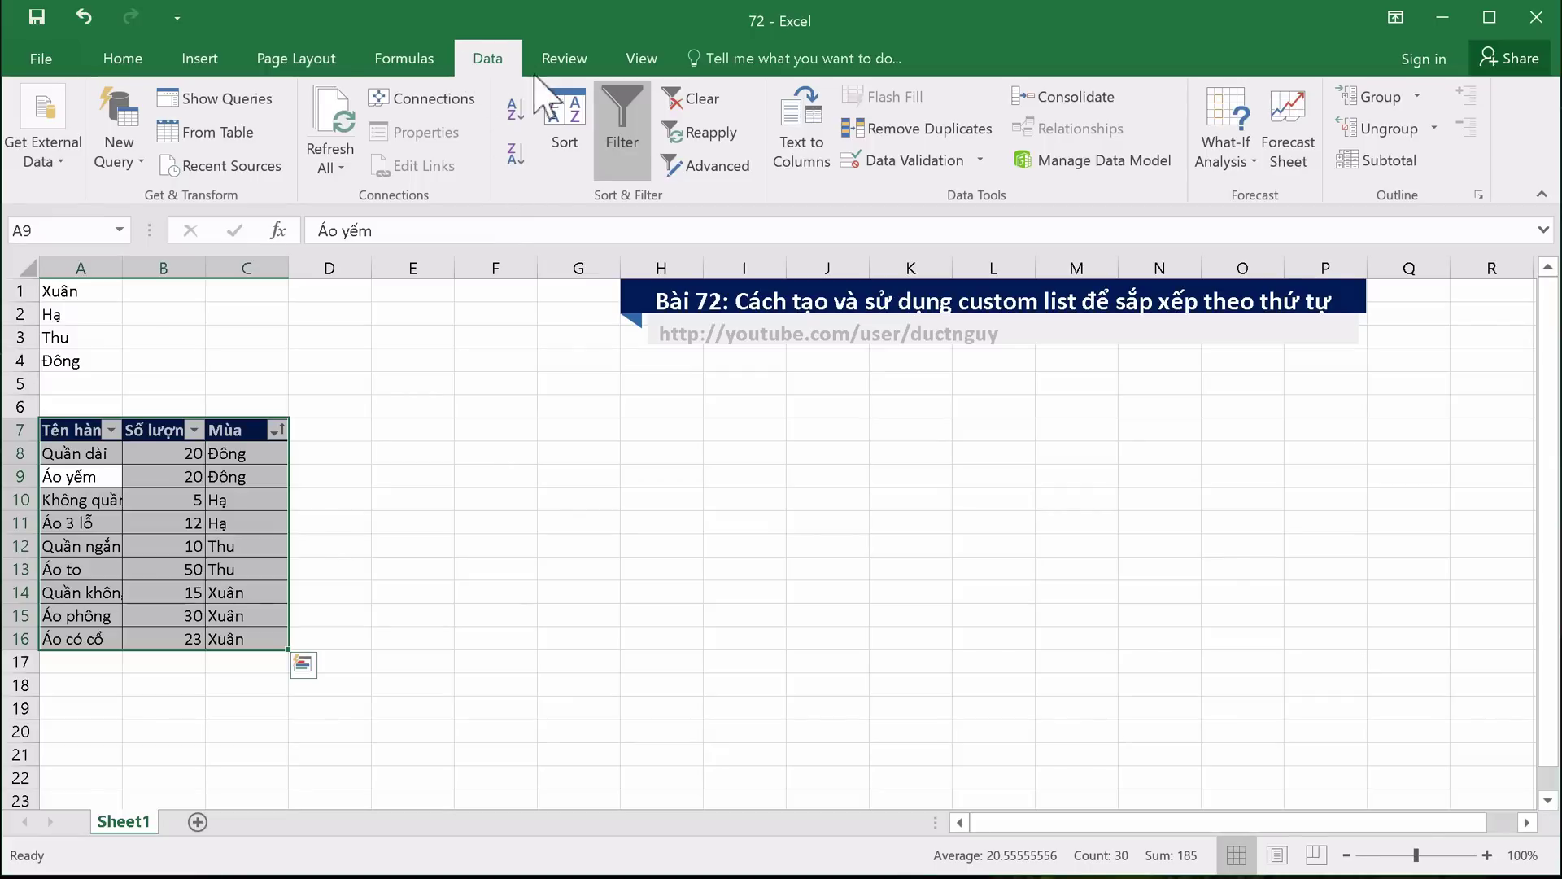
pyautogui.click(561, 126)
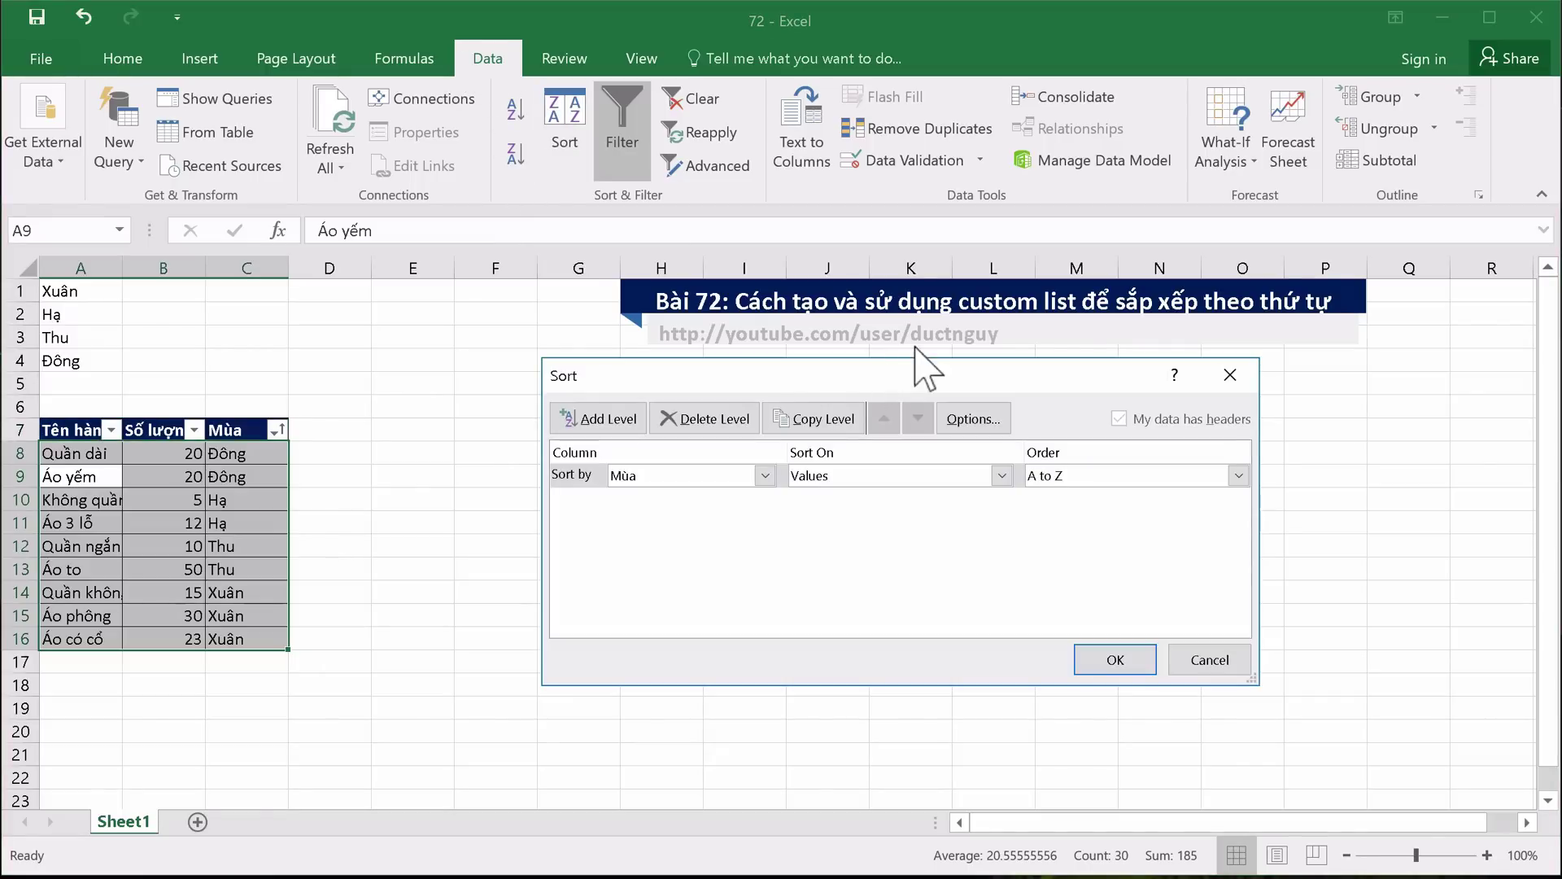
pyautogui.moveTo(873, 389); pyautogui.dragTo(682, 396)
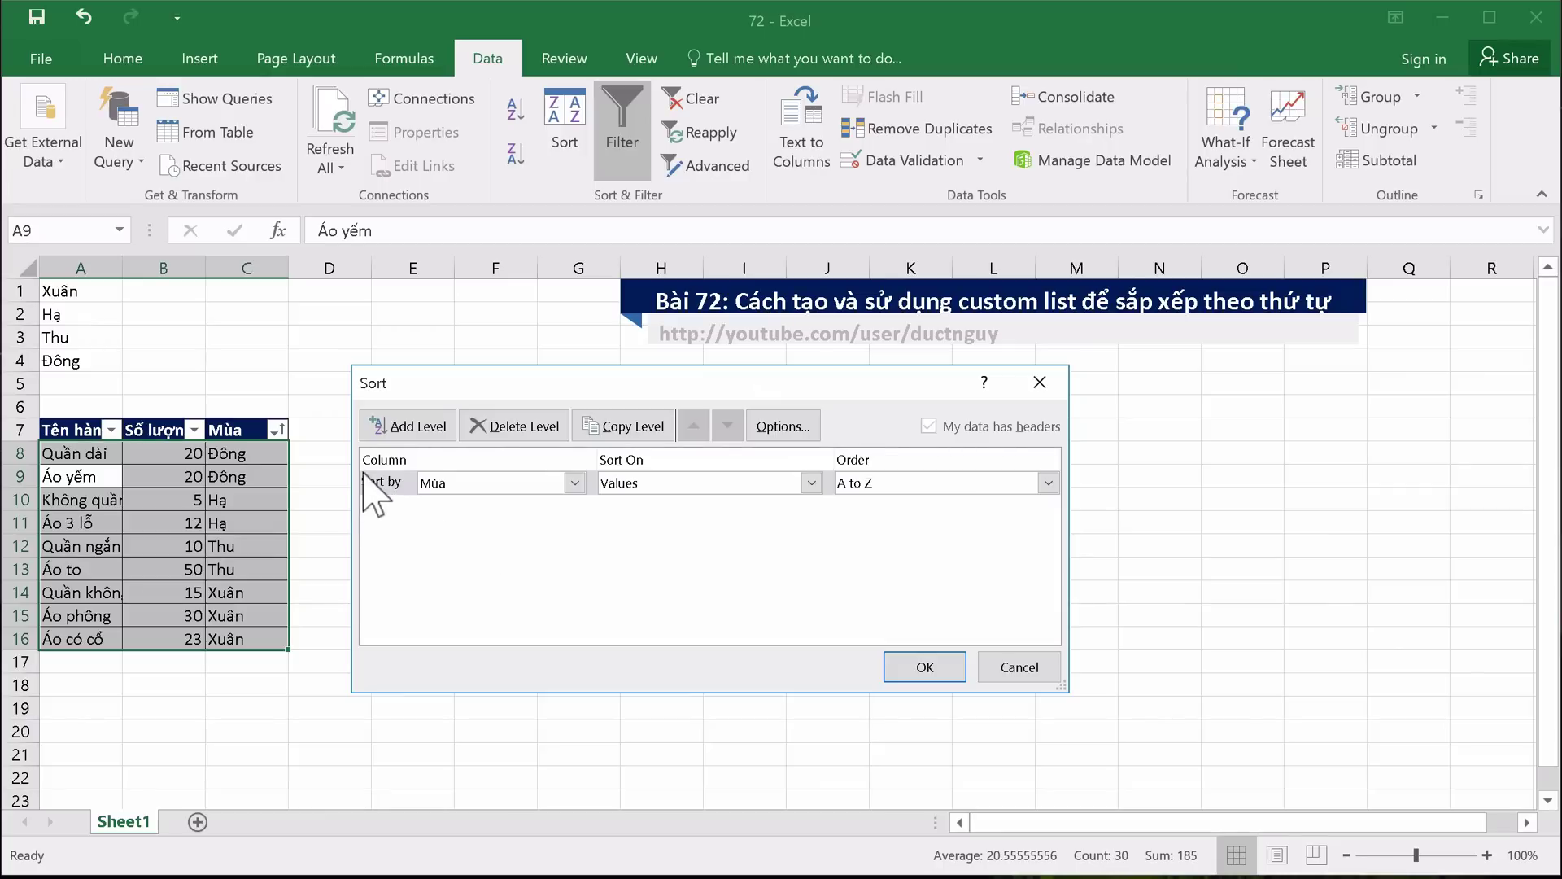
pyautogui.click(575, 483)
pyautogui.click(501, 541)
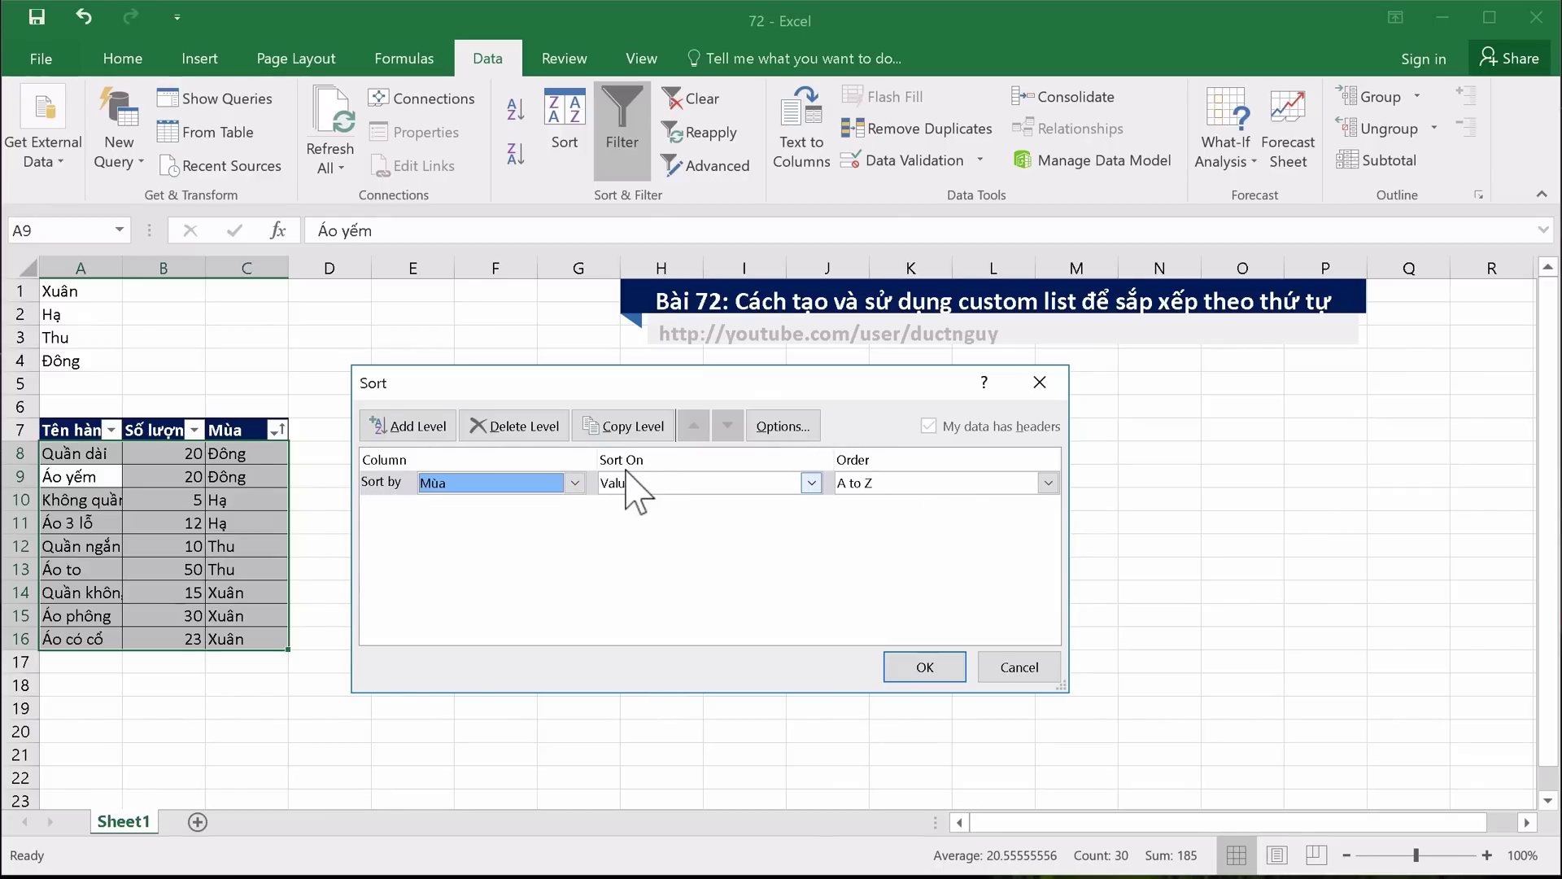
# Set the sort order to the custom list Xuân, Hạ, Thu, Đông and apply it
pyautogui.click(1048, 482)
pyautogui.click(964, 539)
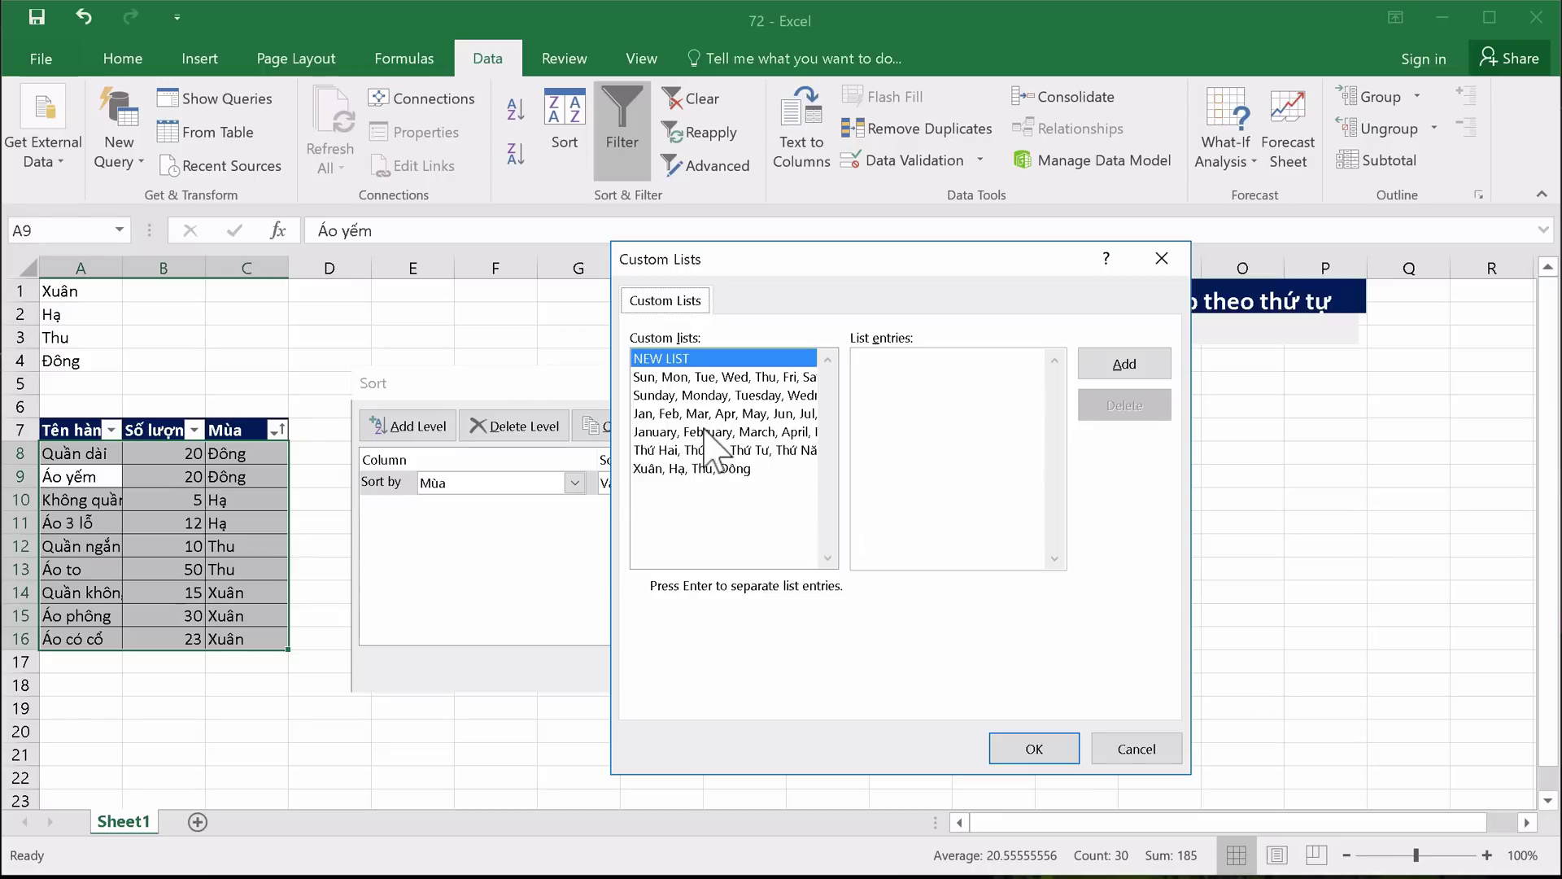
pyautogui.click(669, 469)
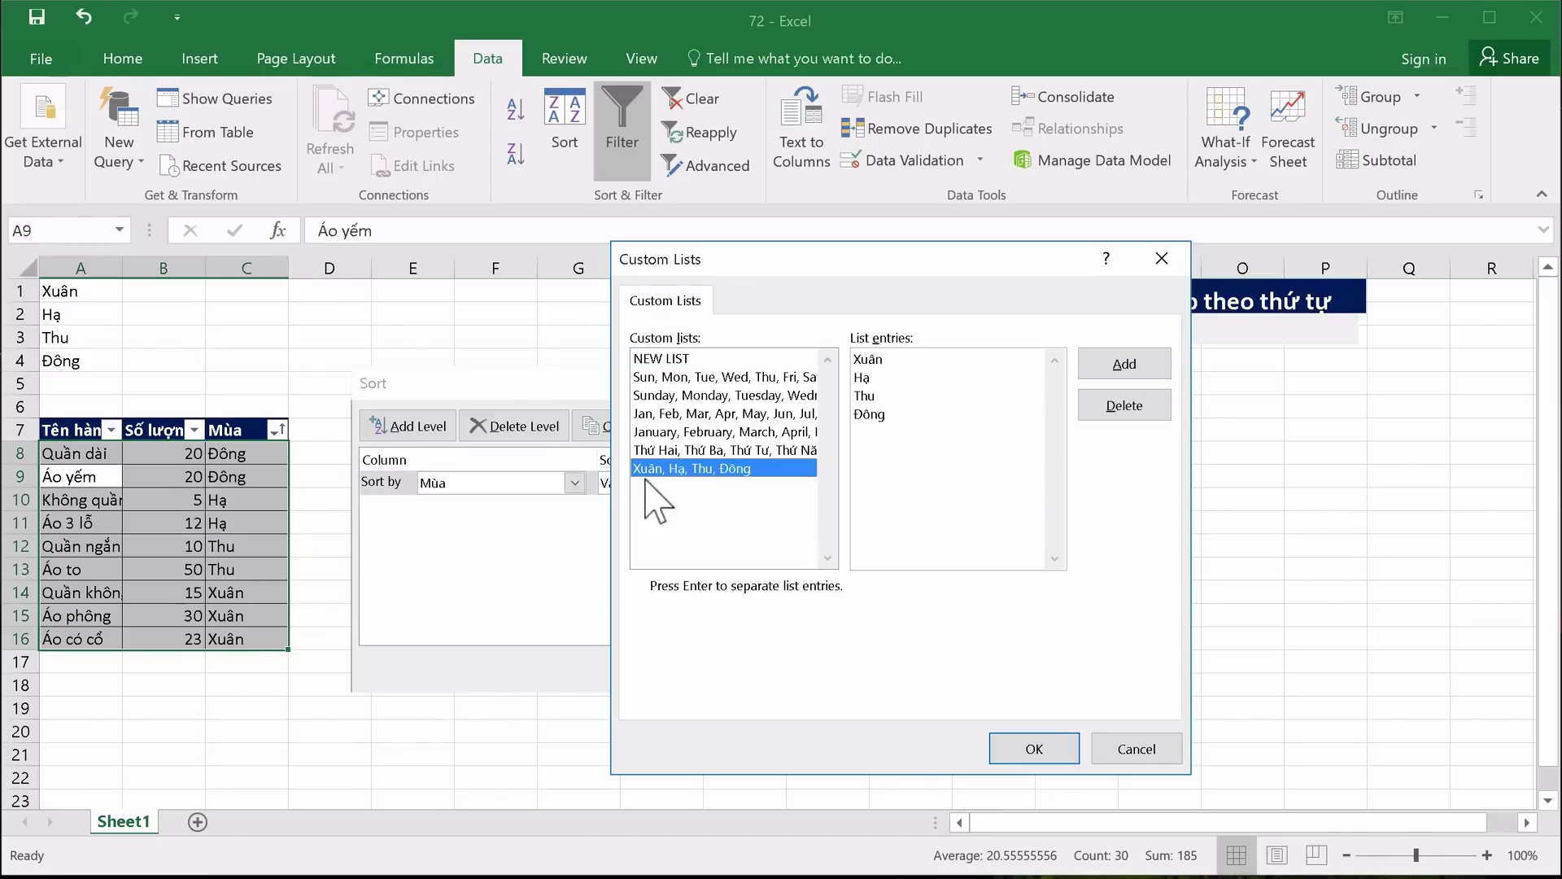
pyautogui.click(1013, 737)
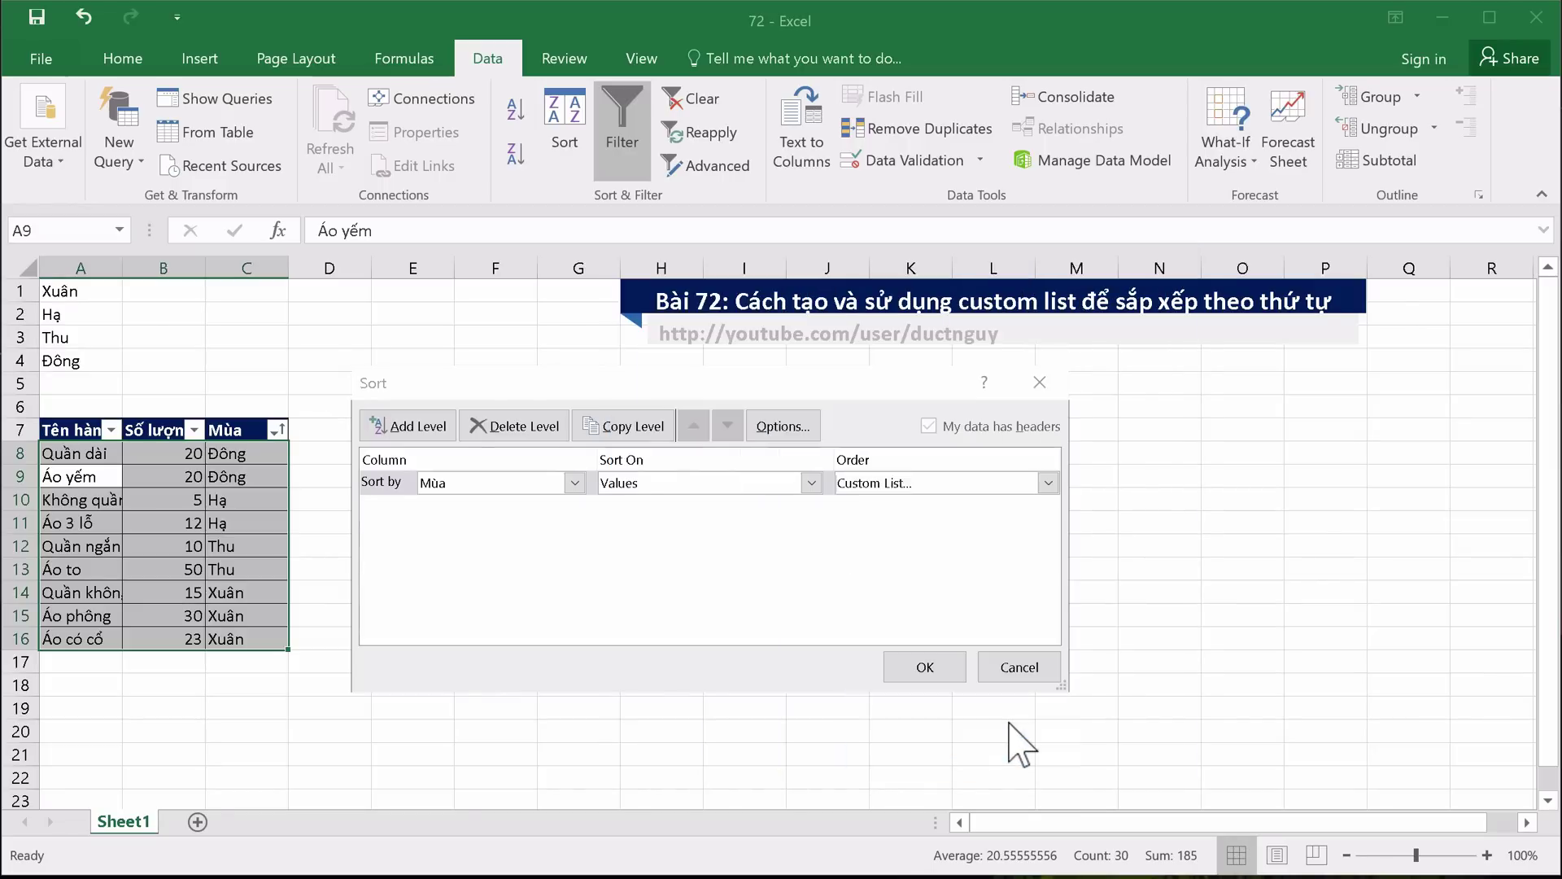
pyautogui.click(923, 651)
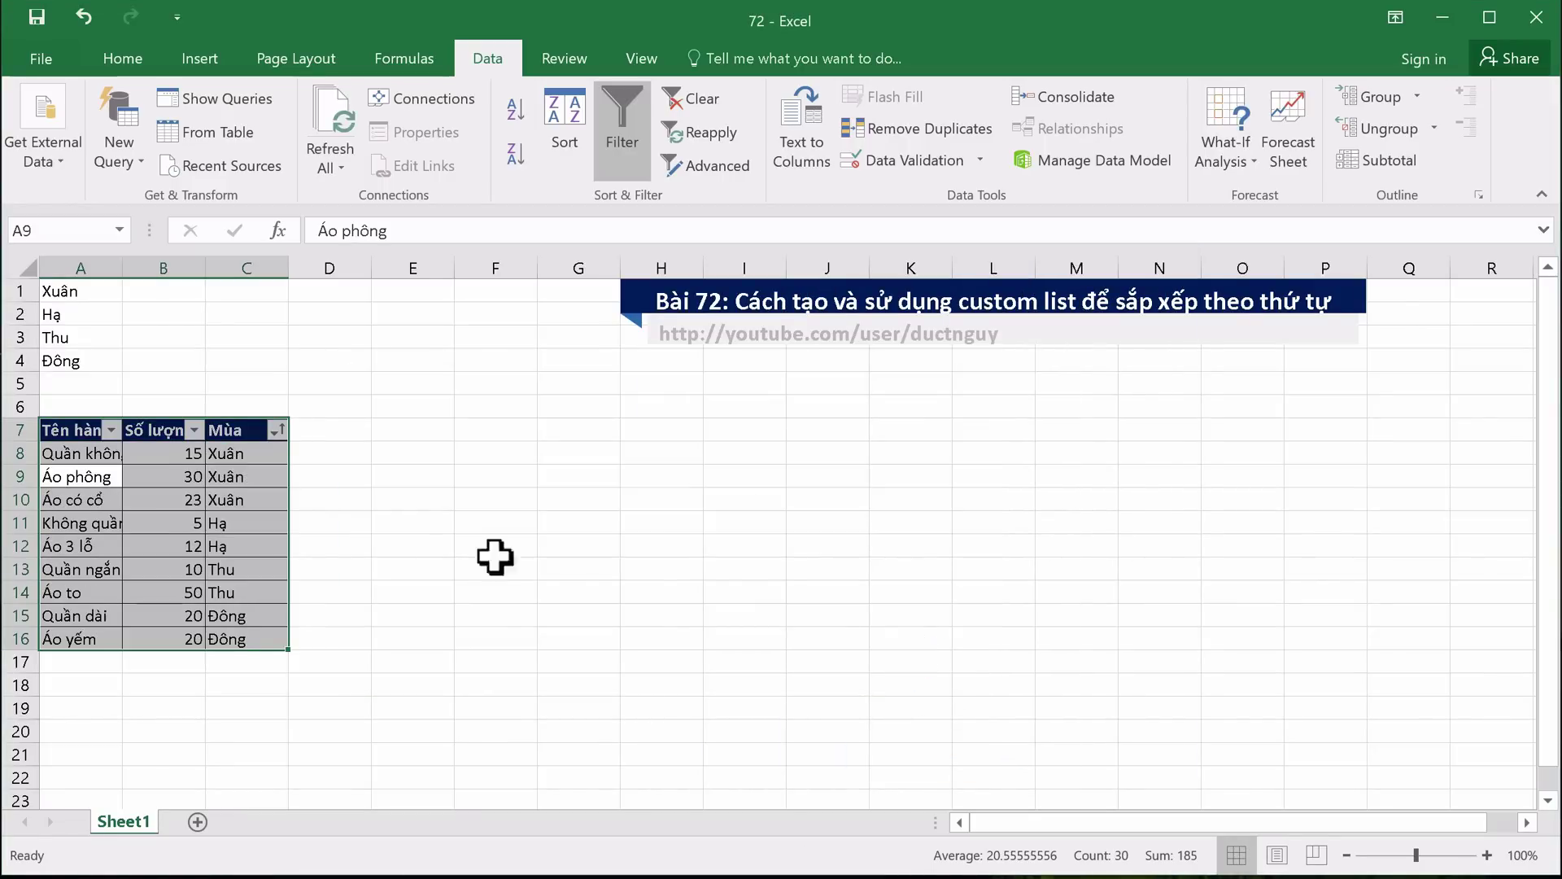
pyautogui.click(446, 544)
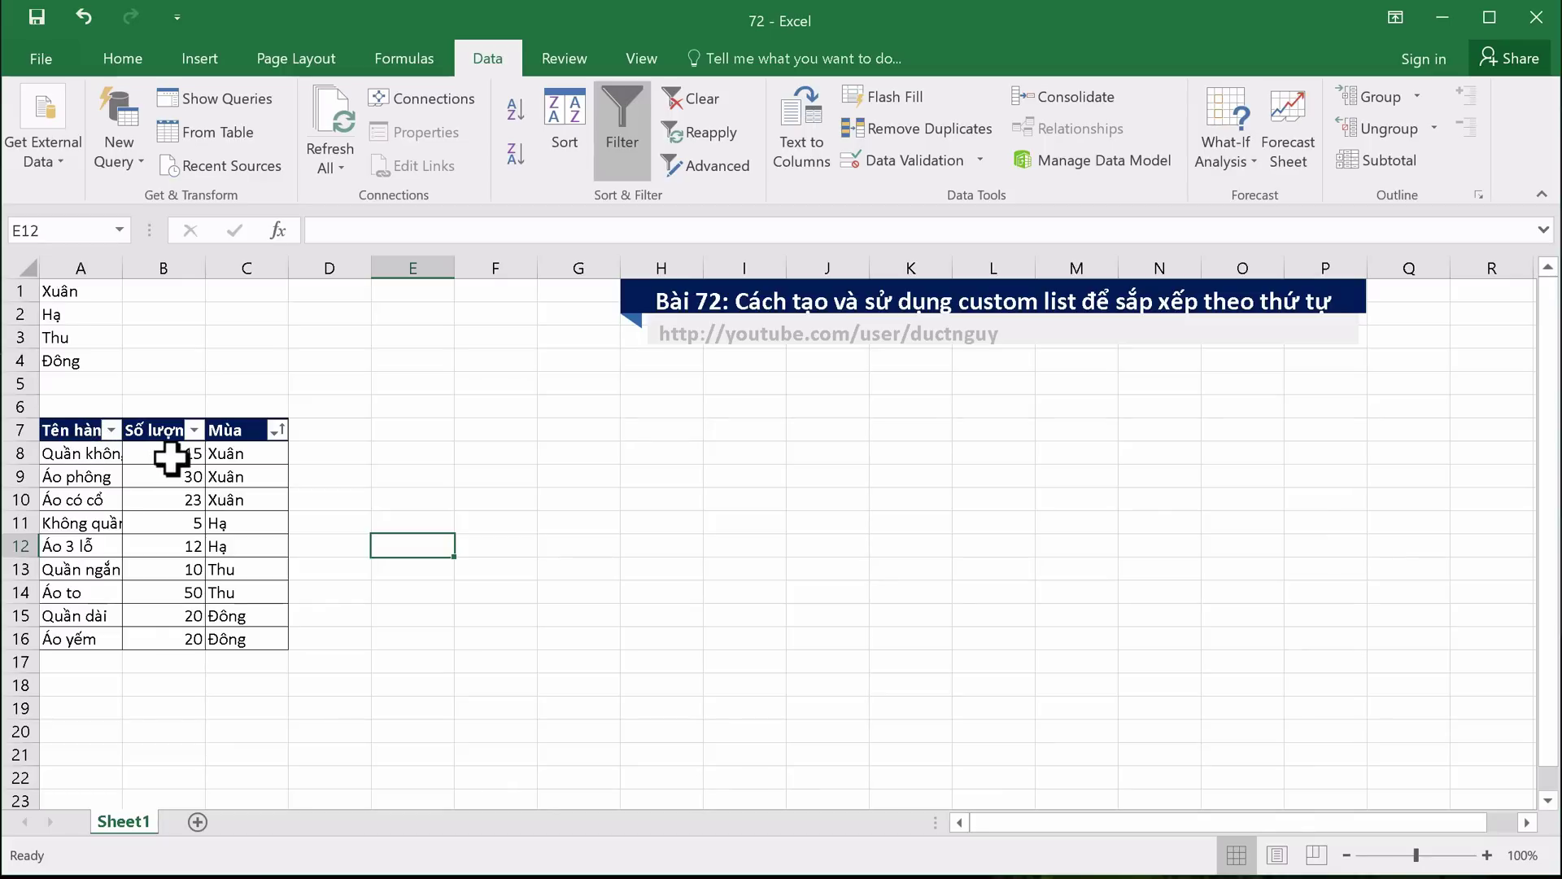
pyautogui.click(220, 457)
pyautogui.click(234, 520)
pyautogui.click(244, 589)
pyautogui.click(234, 638)
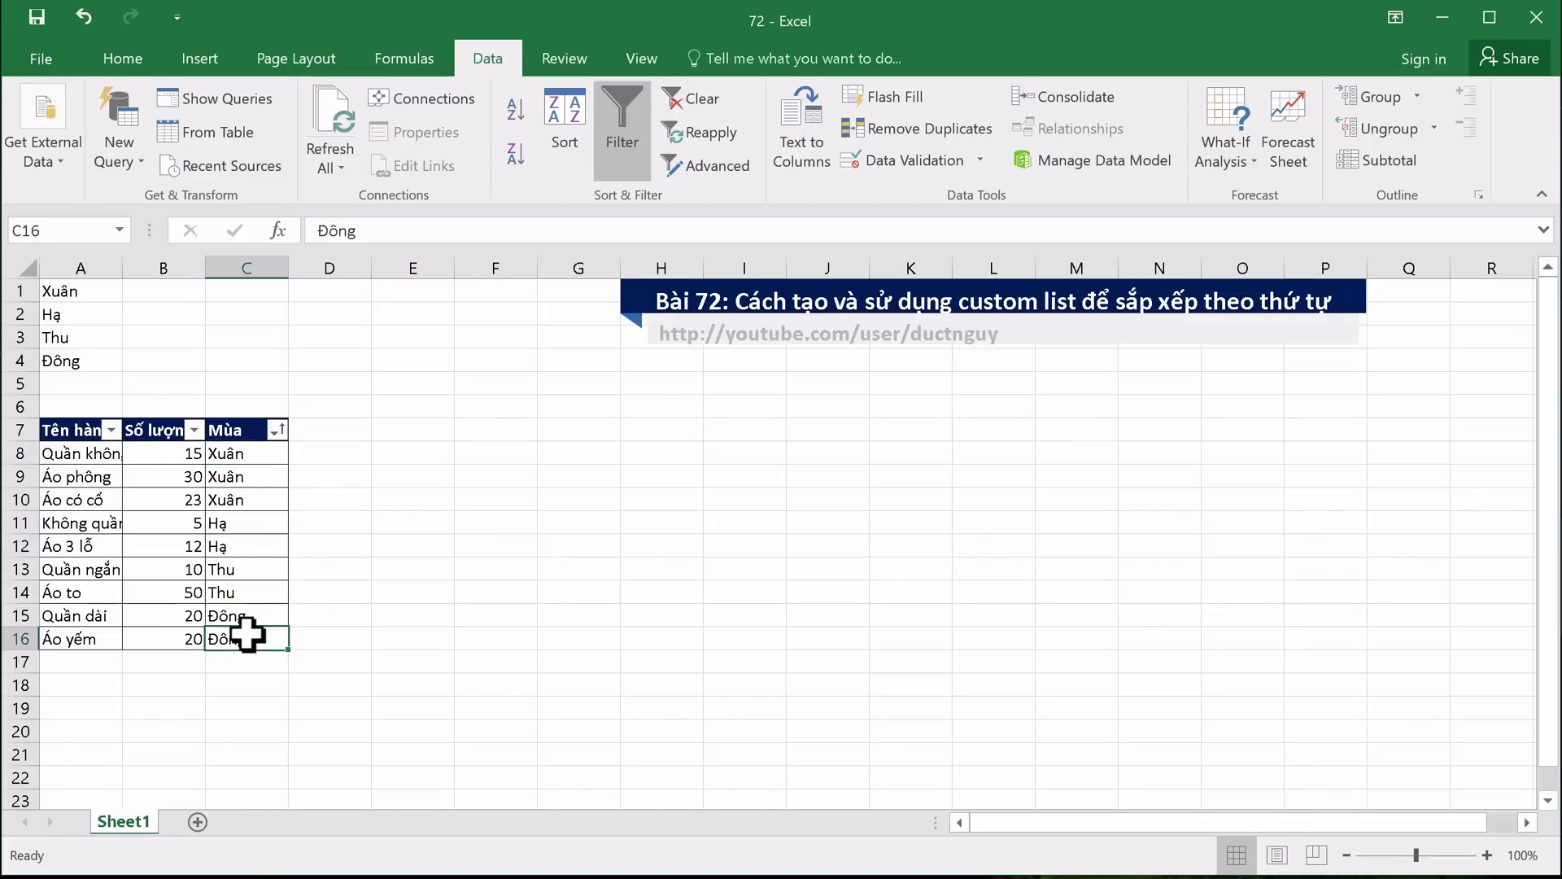